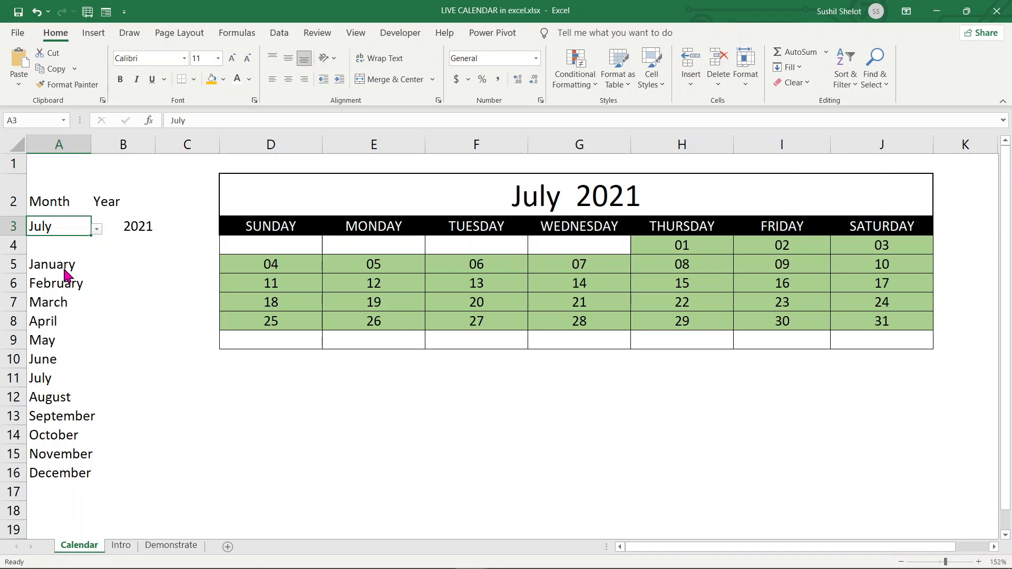
- Set the year in cell B3 of the Calendar sheet to 2022
left_click(132, 228)
type("2022")
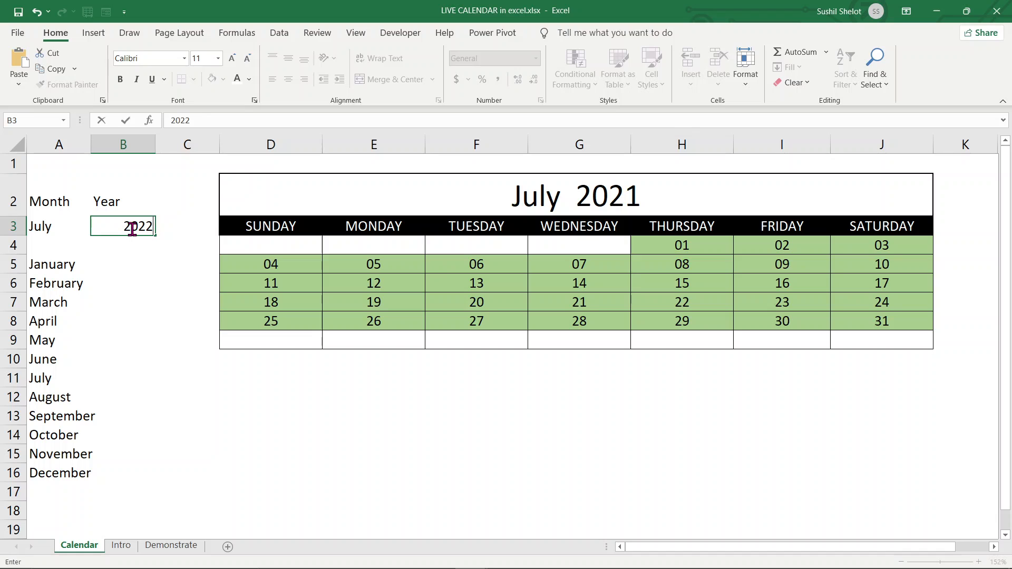
key("Return")
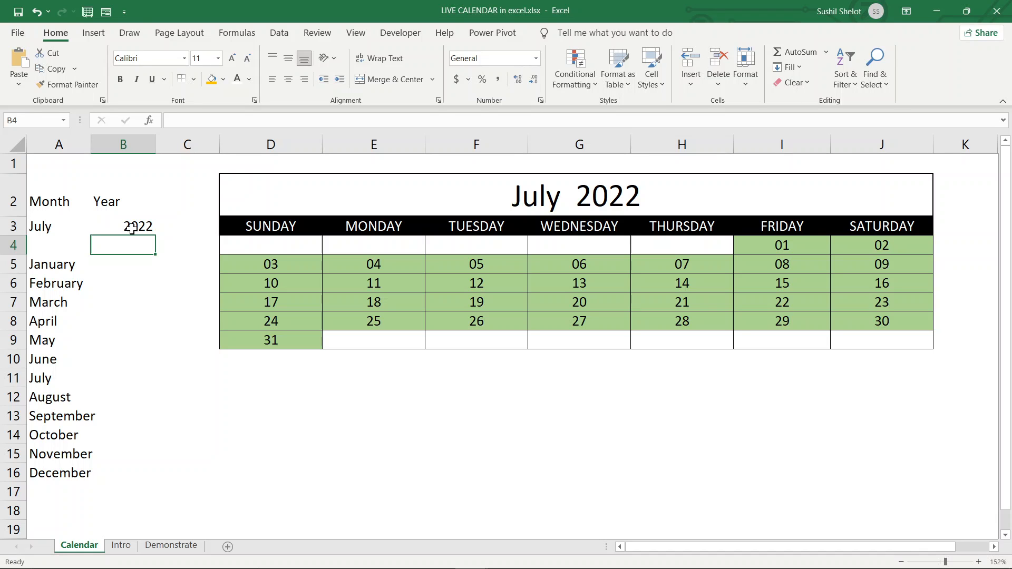
- Review the function descriptions on the Intro sheet and the month list in A4:A15 of the Demonstrate sheet
left_click(128, 550)
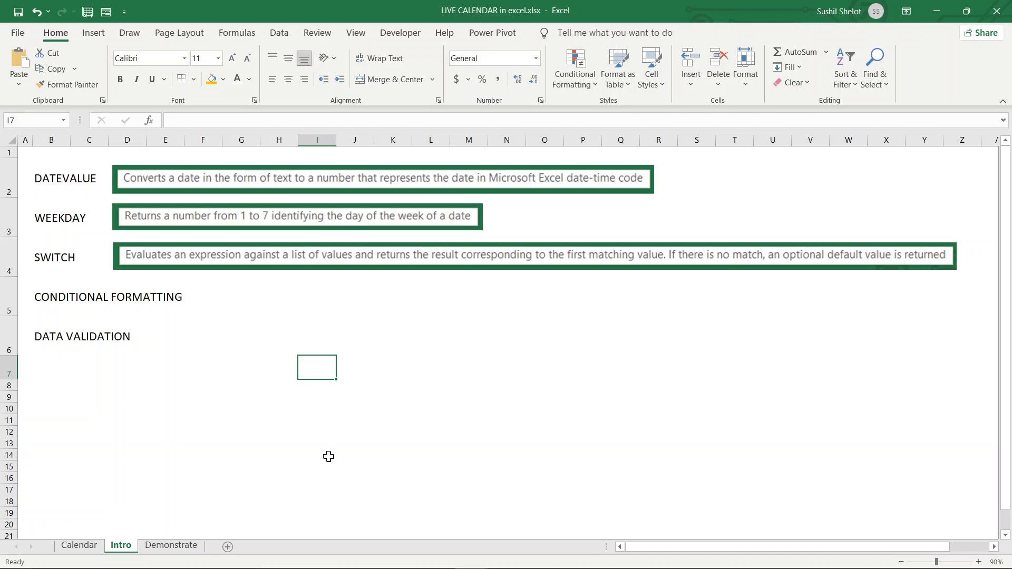
left_click(193, 555)
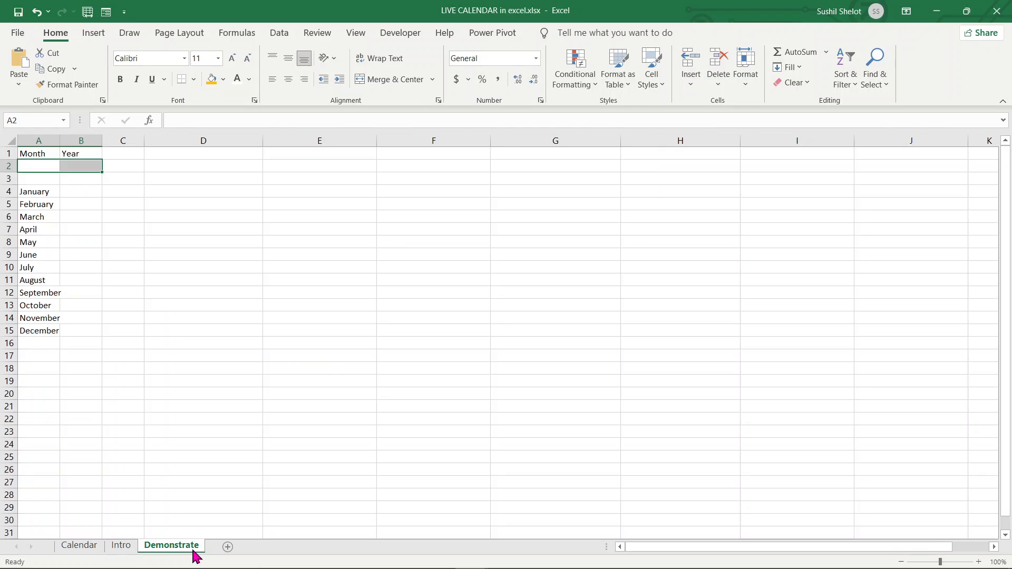
left_click(196, 380)
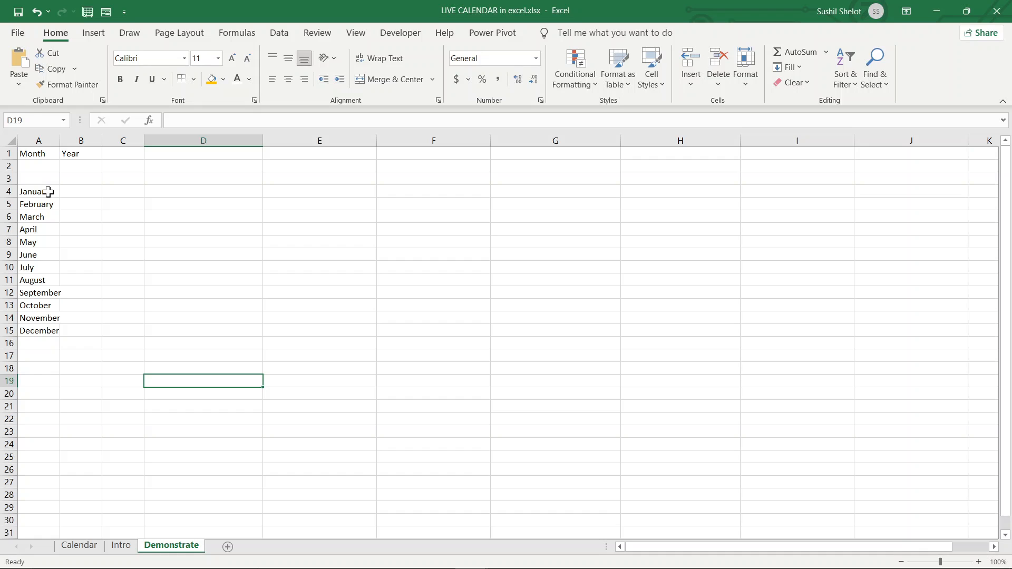
left_click_drag(48, 191, 42, 329)
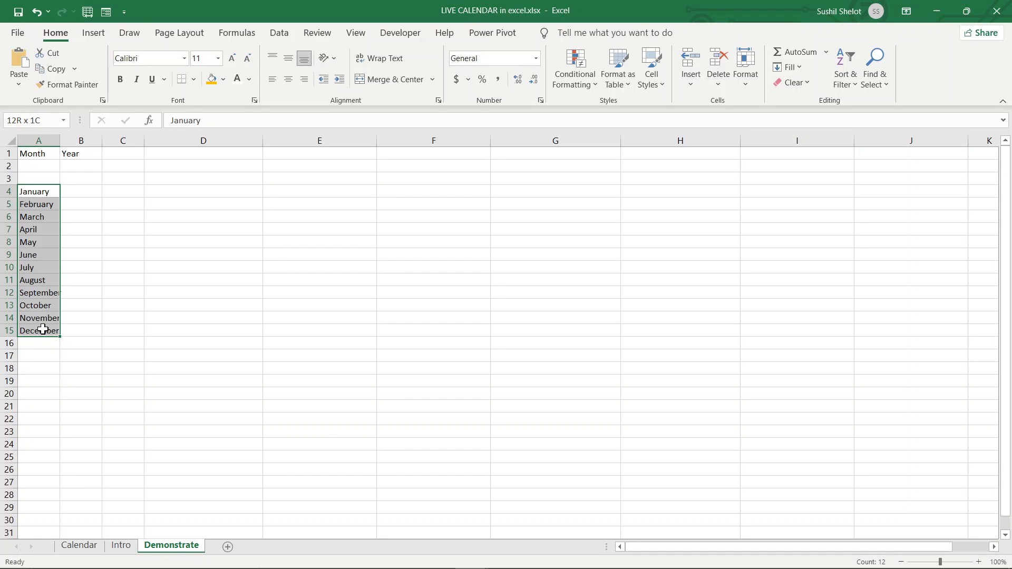
- Add List data validation to cell A2 under Month, using the month names in =$A$4:$A$15 as the source
left_click(29, 167)
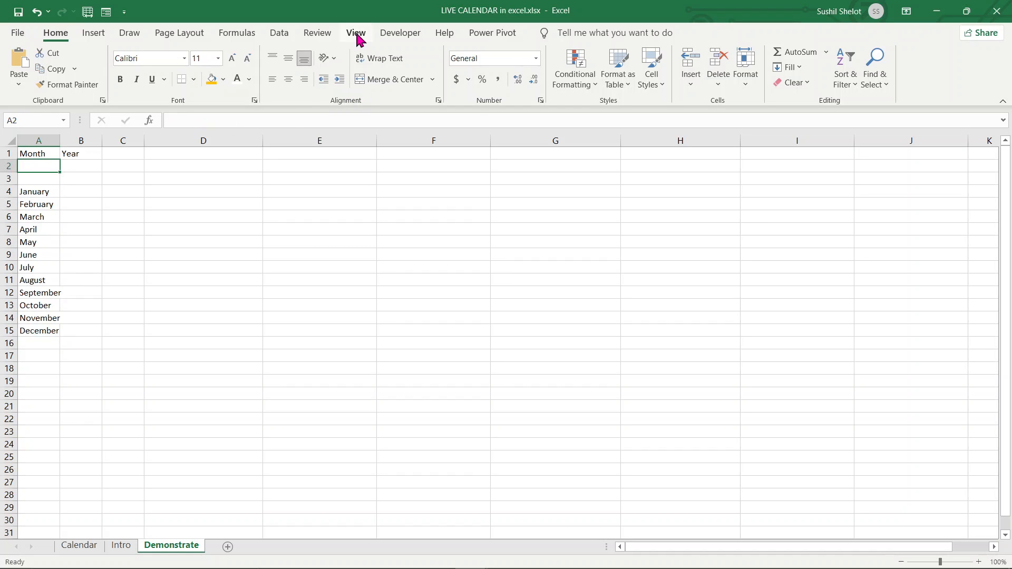
left_click(282, 34)
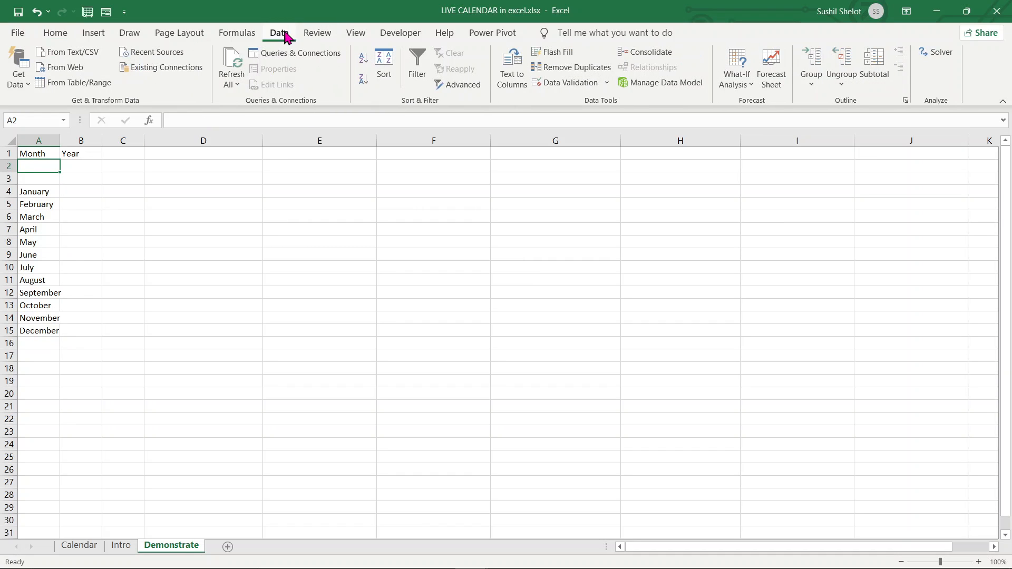
left_click(570, 84)
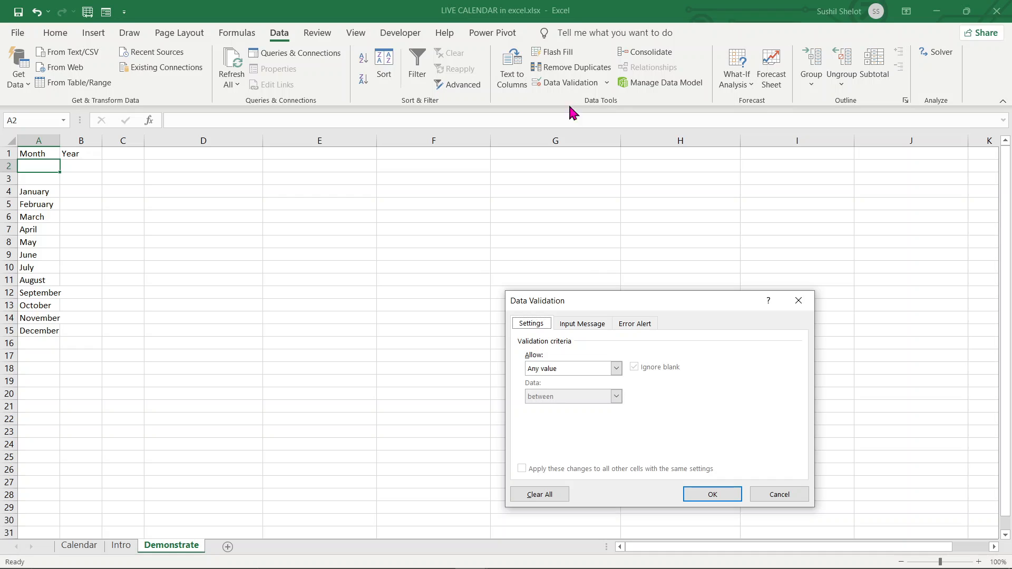
left_click(616, 369)
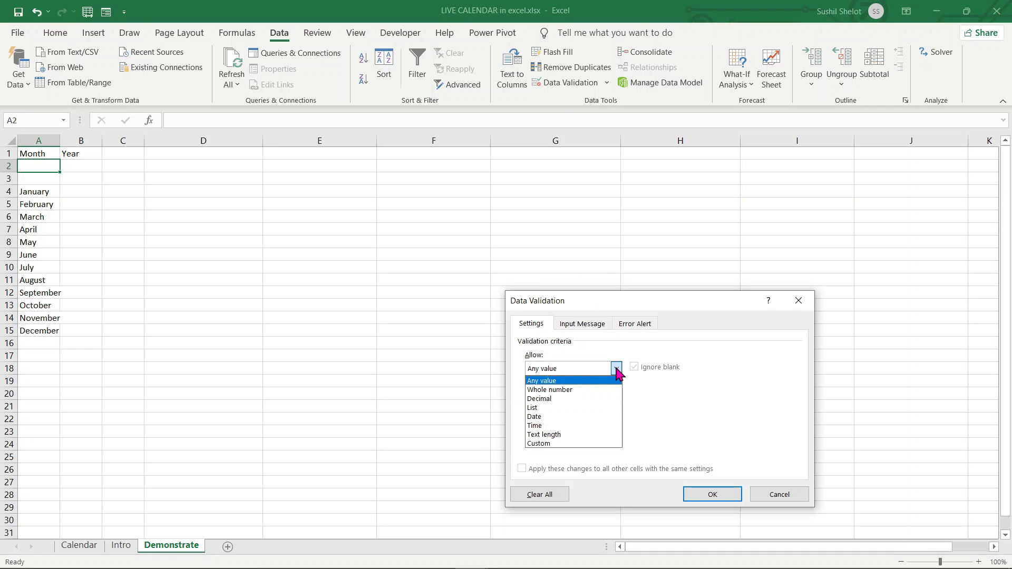
left_click(589, 408)
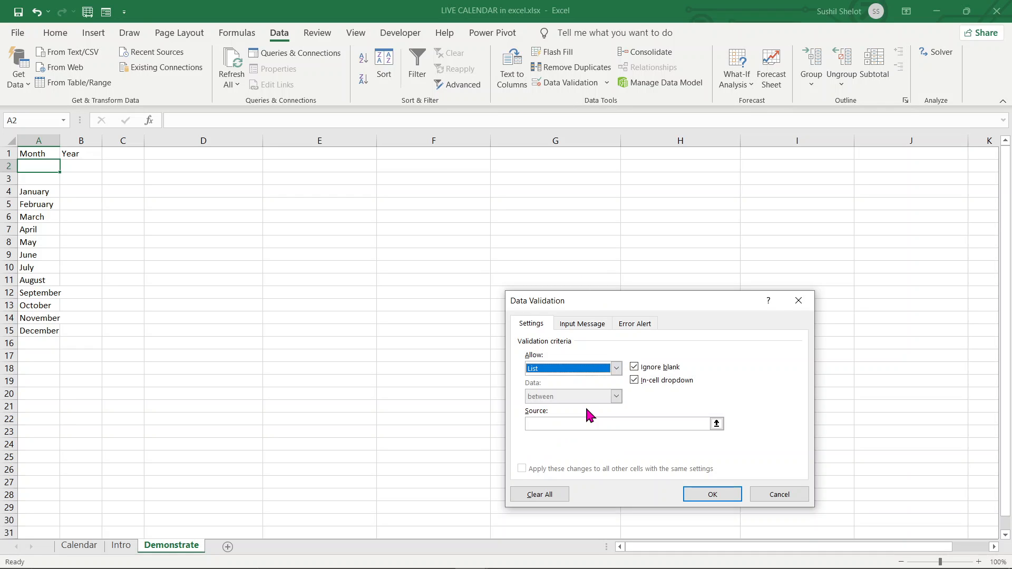
left_click(716, 424)
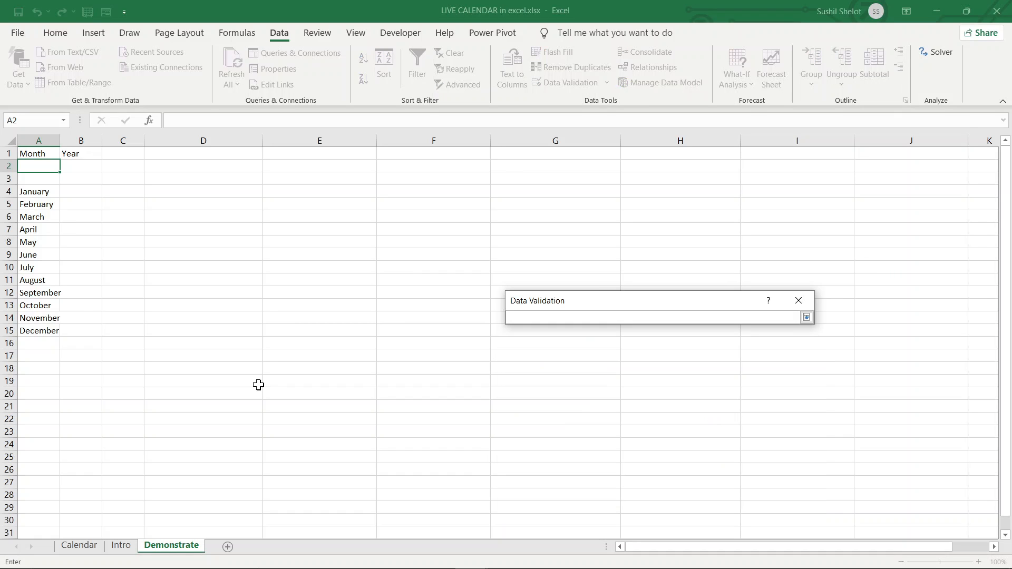
left_click_drag(32, 192, 53, 330)
key("Return")
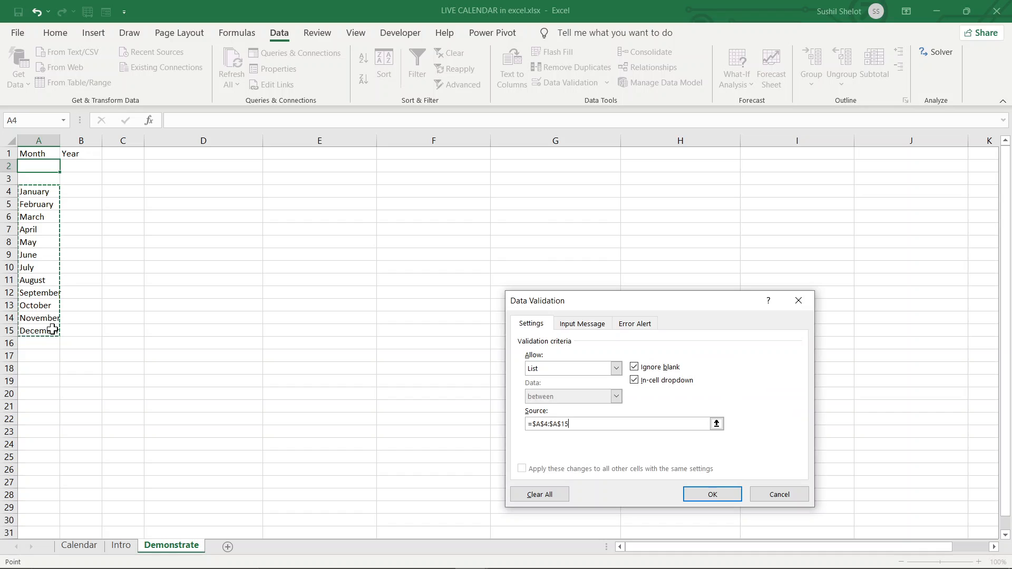
key("Return")
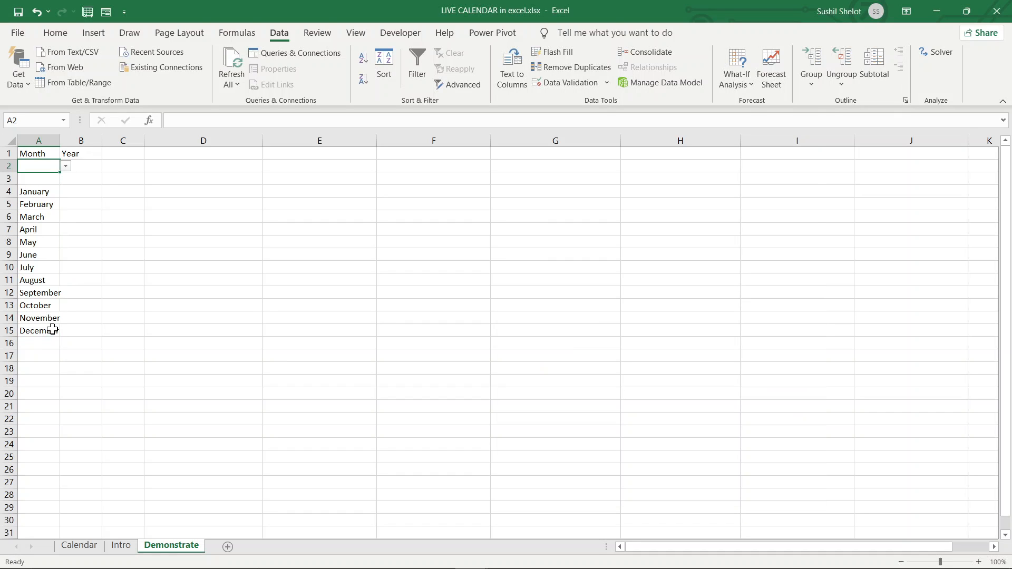
- Choose January as the month in A2 and enter 2021 as the year in B2
left_click(65, 166)
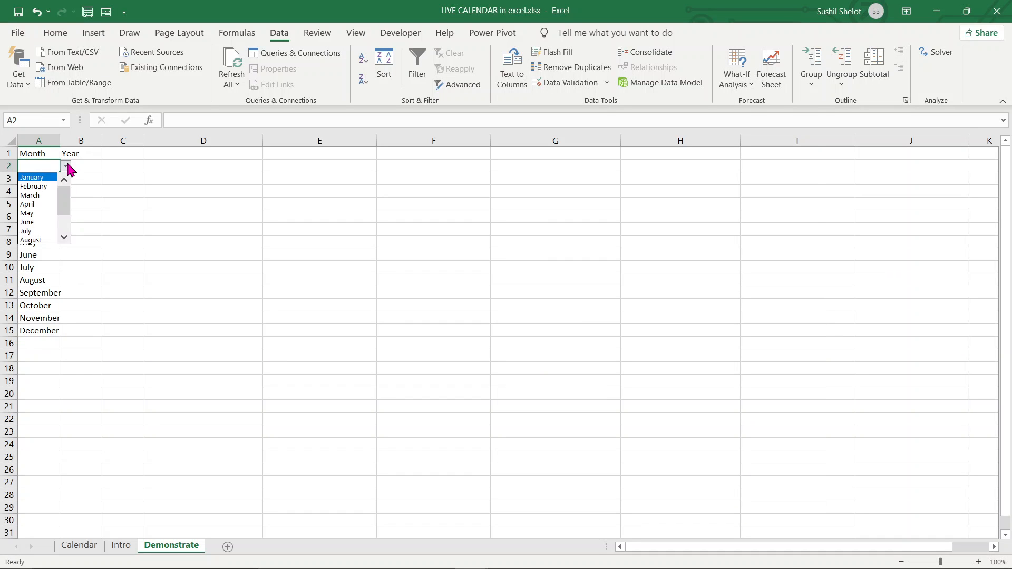
left_click(42, 177)
left_click(194, 205)
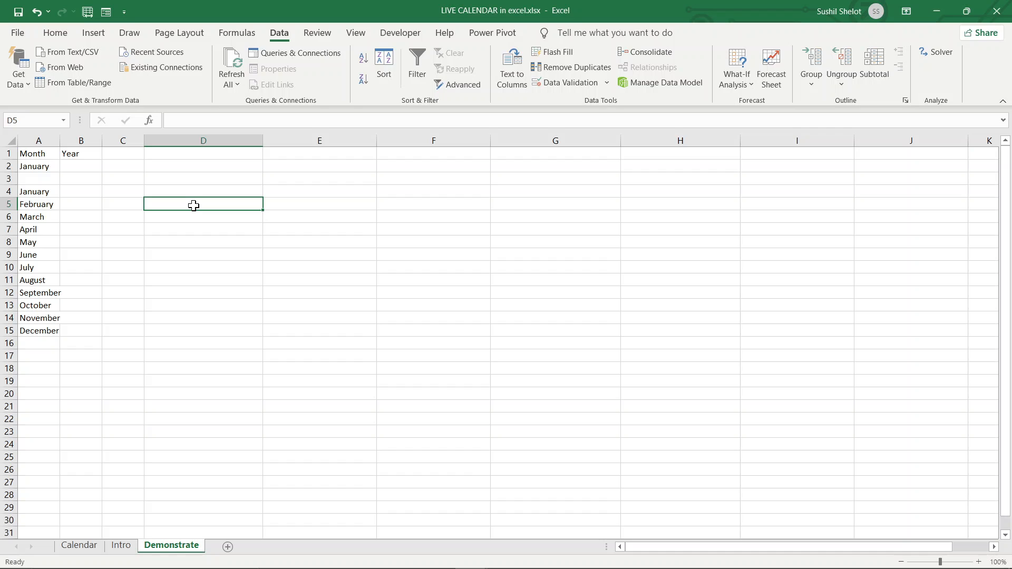
left_click(84, 166)
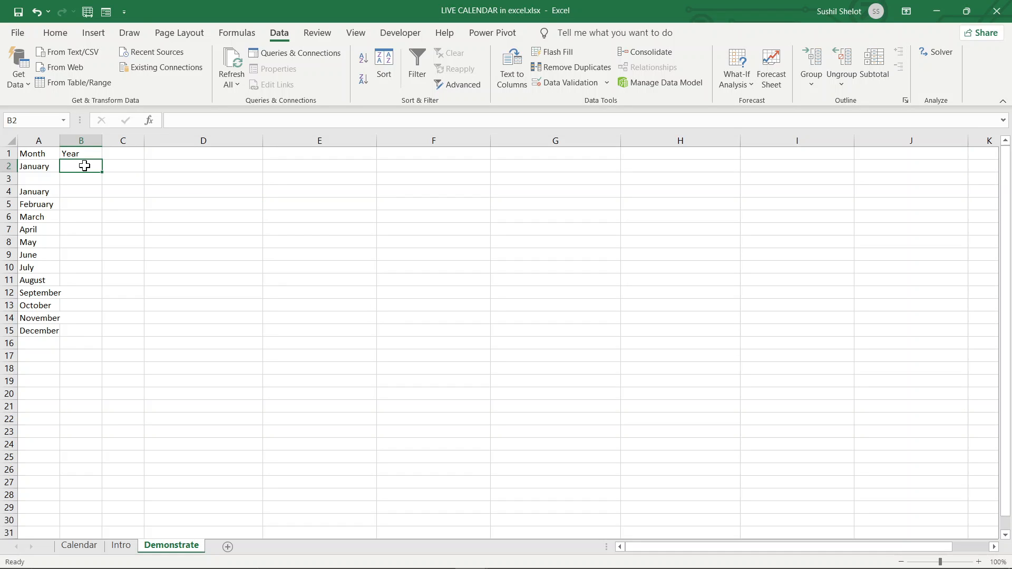
type("2021")
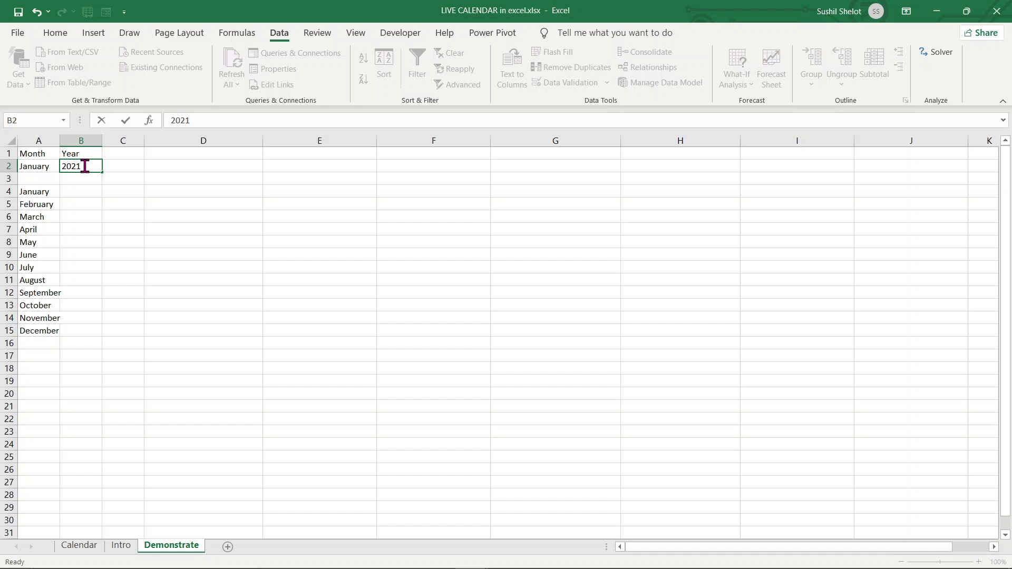
key("Return")
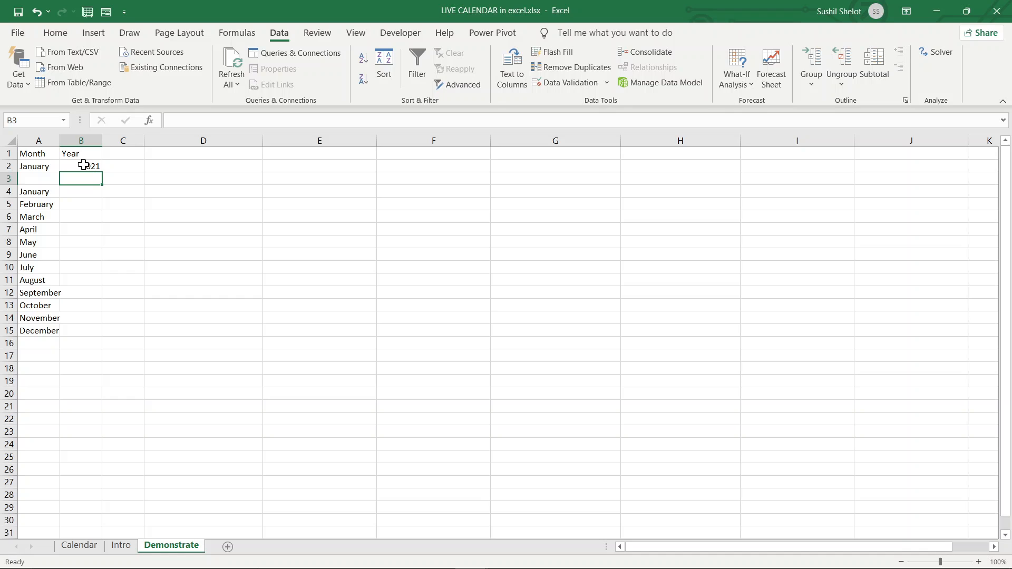
- Enter the formula =DATEVALUE("1-"&A2&"-"&B2) in cell D3 to build the first date of the chosen month
left_click(166, 177)
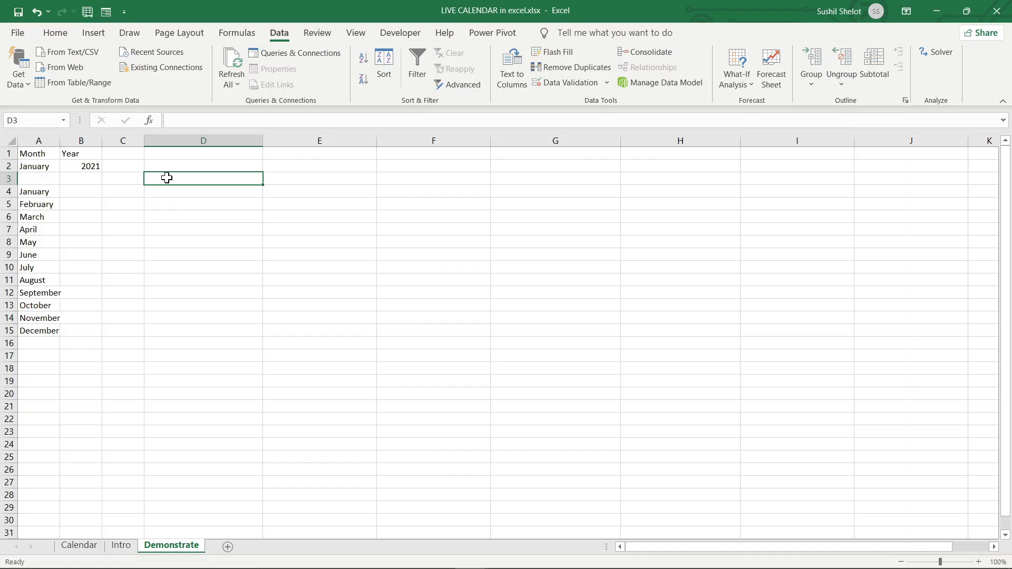
type("=")
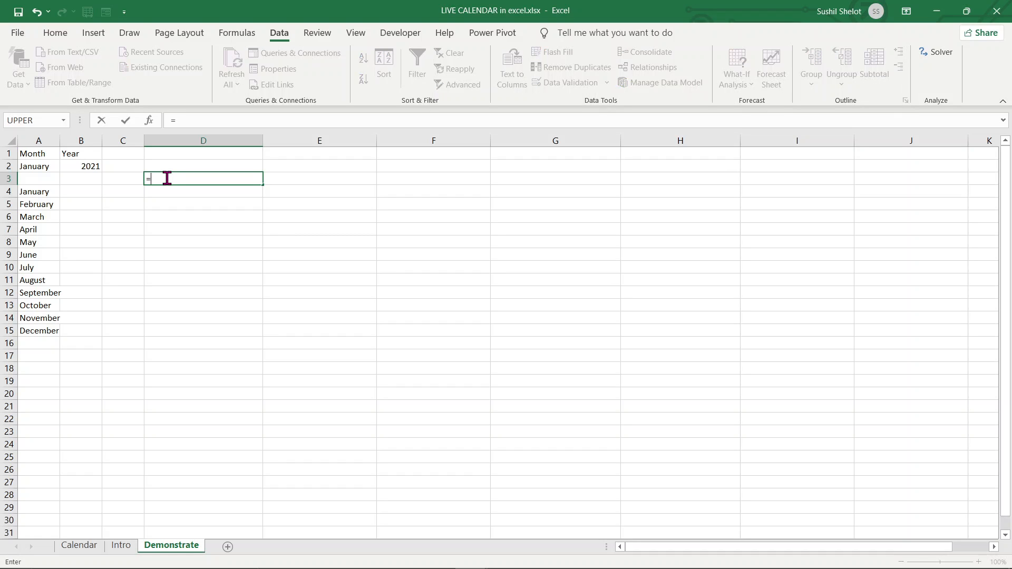
type("dat")
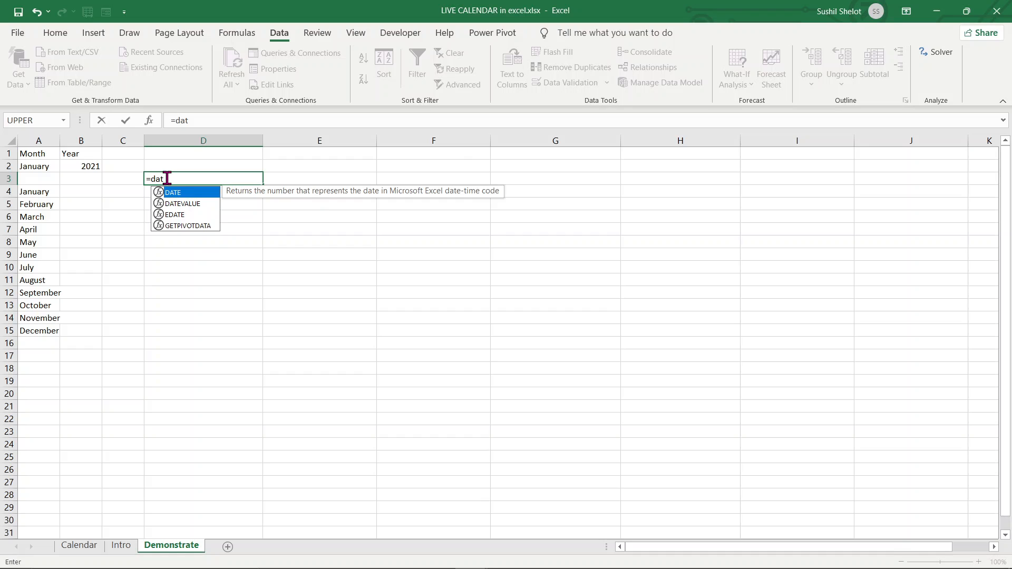
key("Down")
key("Tab")
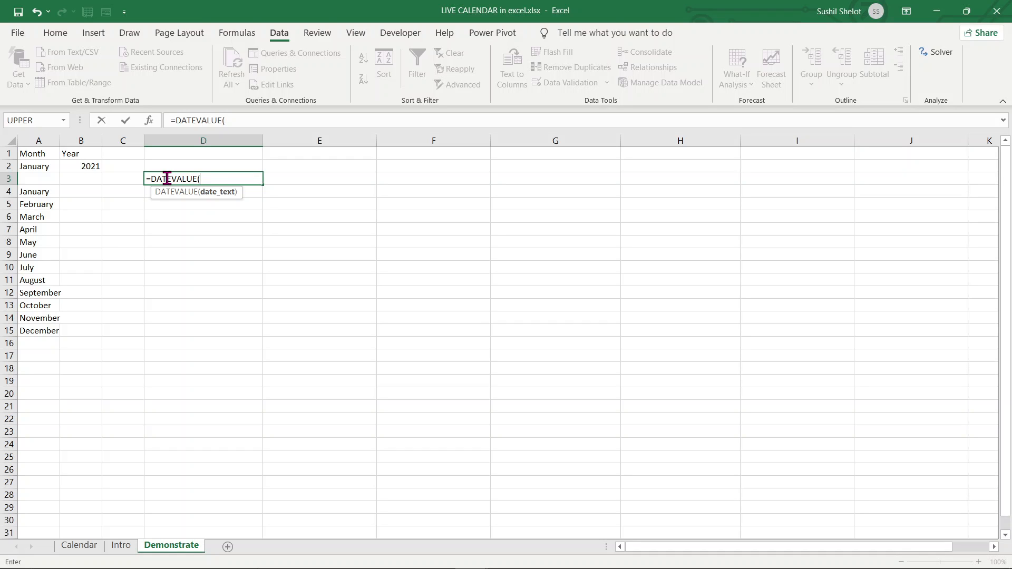
type("\"1-\"")
type("&")
left_click(42, 167)
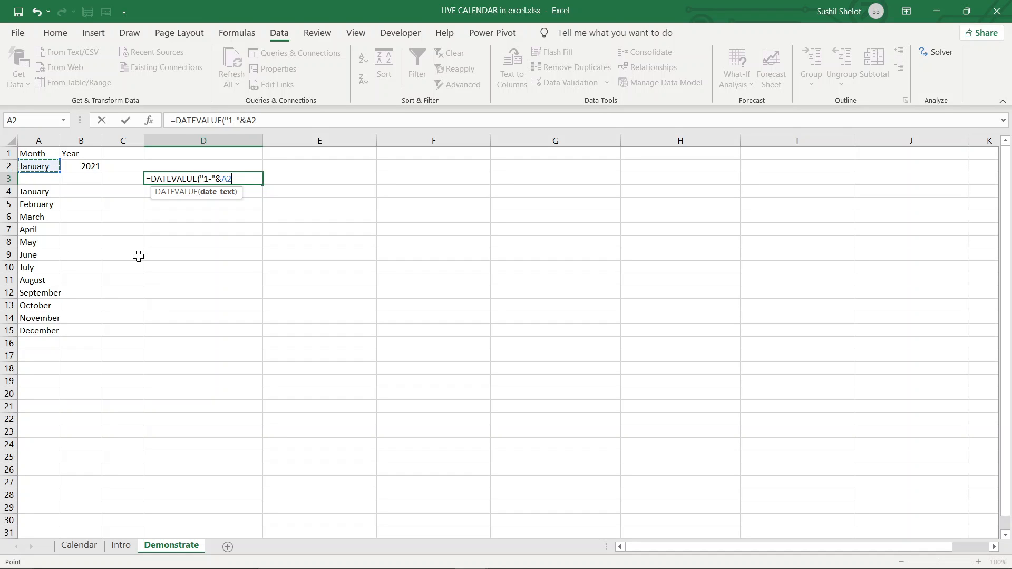
type("&\"")
type("-\"&")
left_click(85, 166)
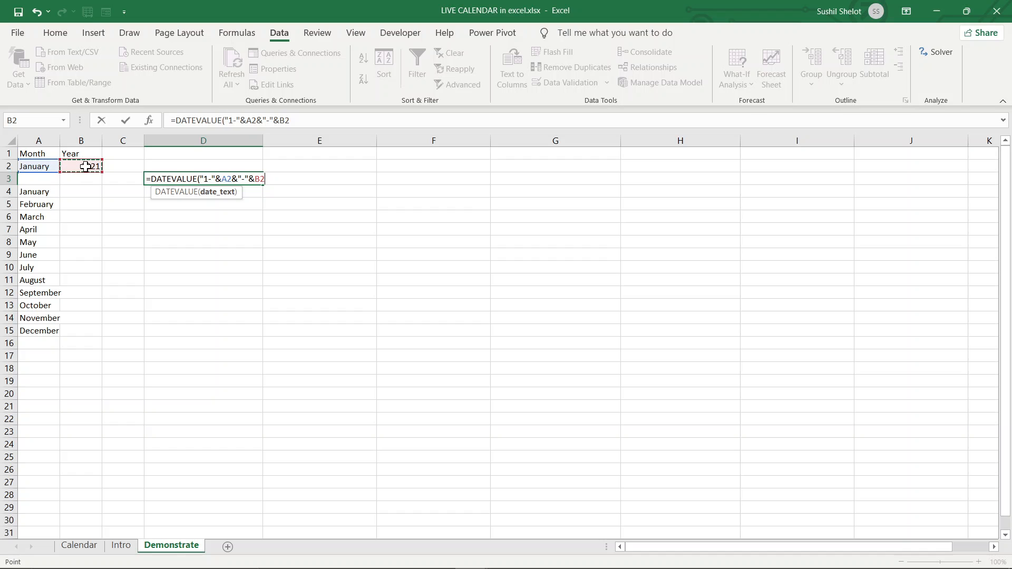
type(")")
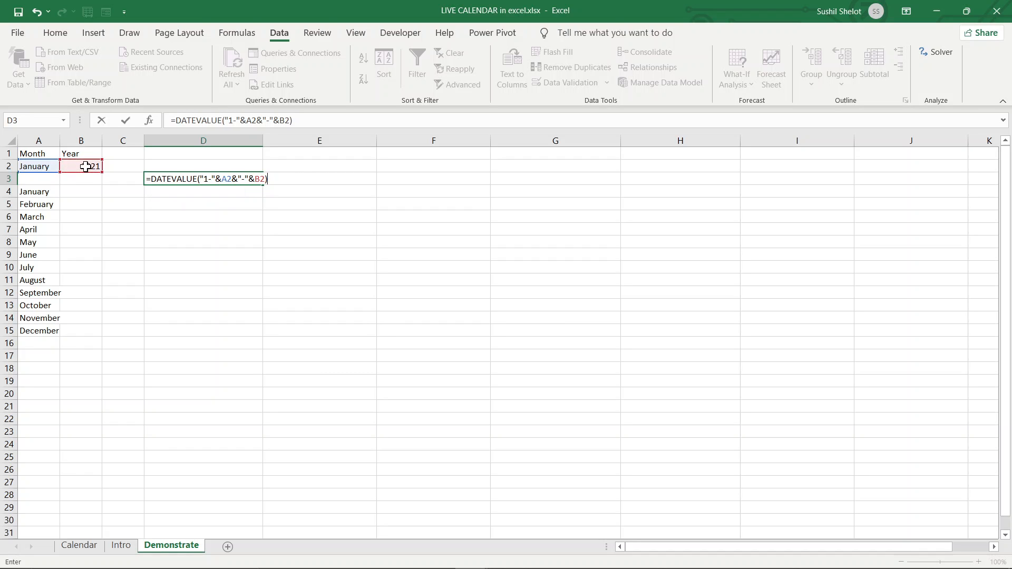
key("Return")
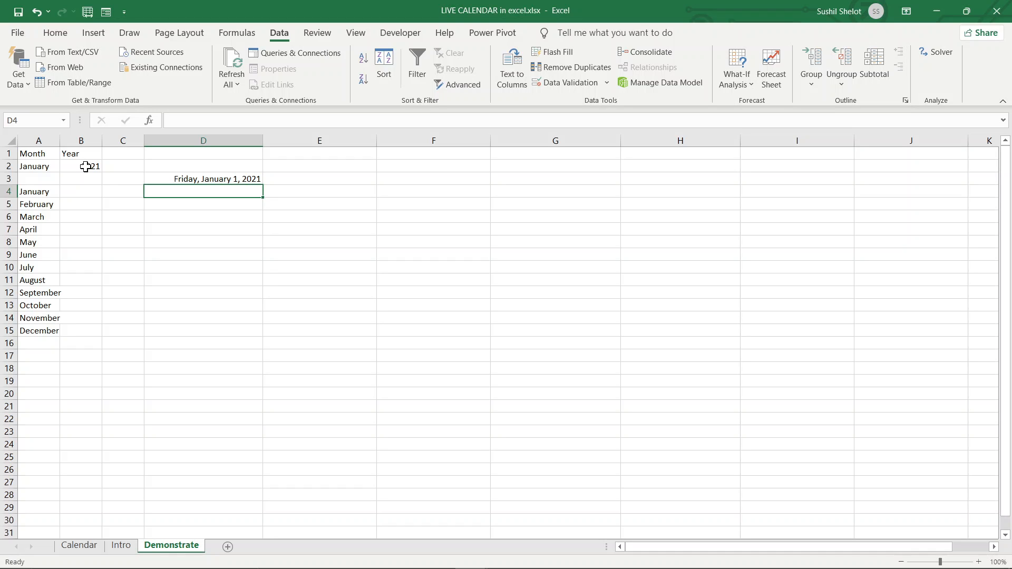
- Change the number format of the DATEVALUE result in D3 to General
left_click(212, 177)
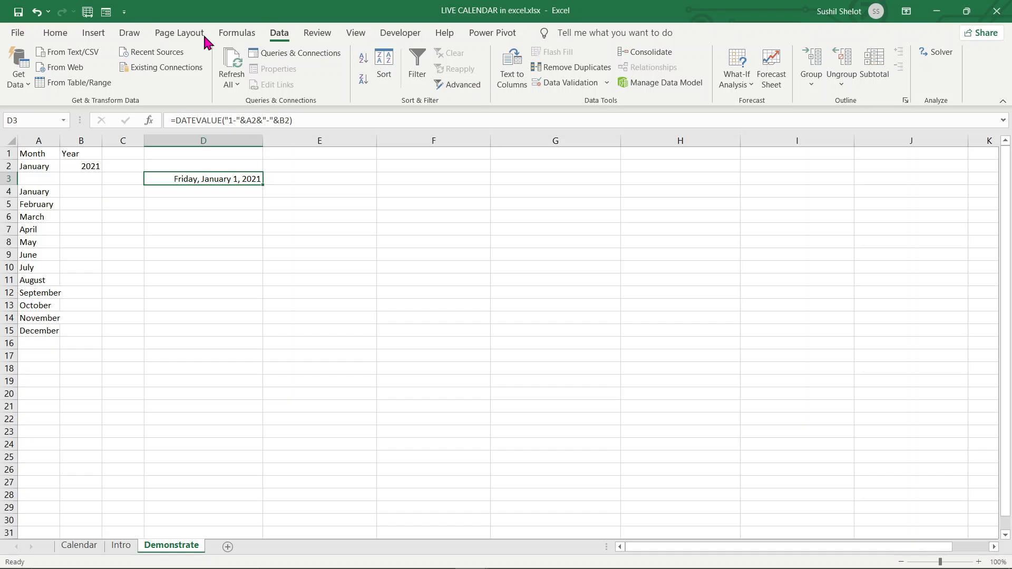
left_click(42, 34)
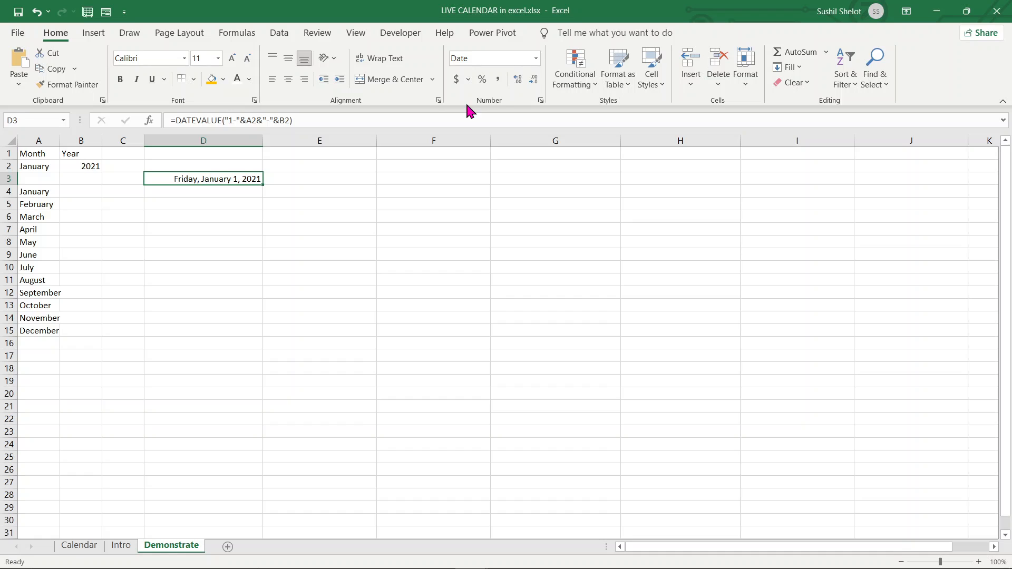
left_click(535, 58)
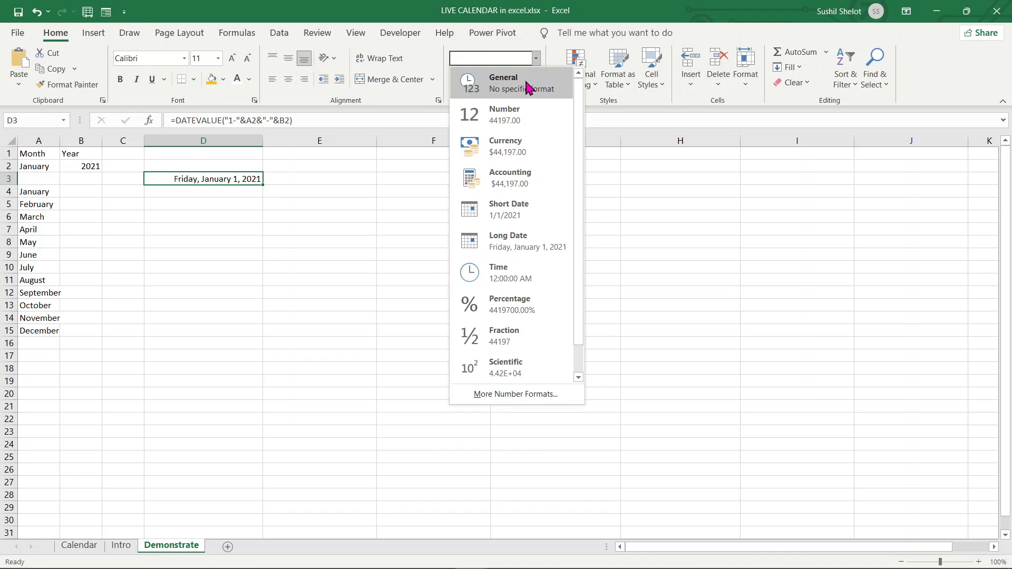
left_click(524, 81)
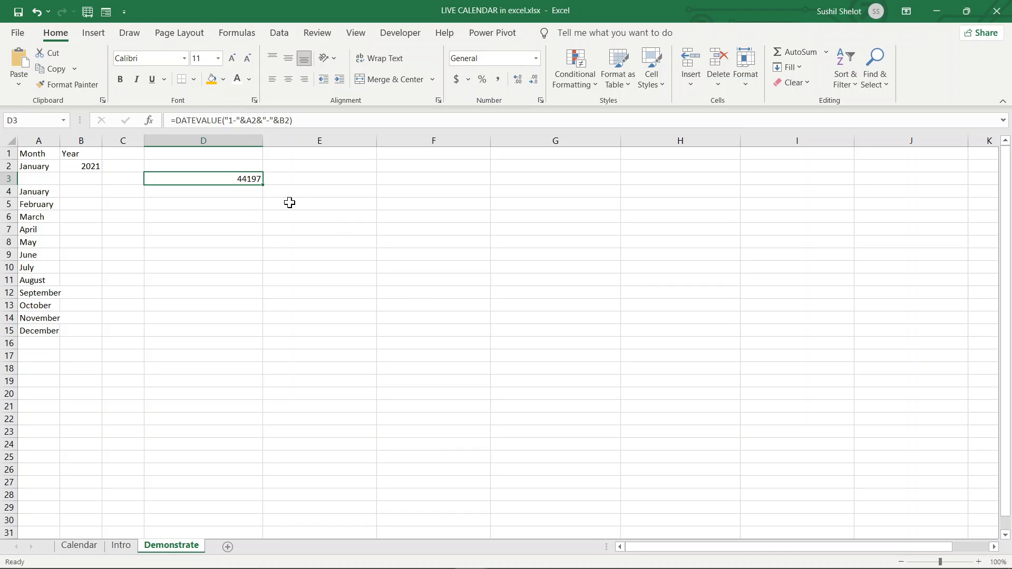
- Enter the formula =WEEKDAY(D3) in cell D4 to get the weekday number of the first date
left_click(252, 193)
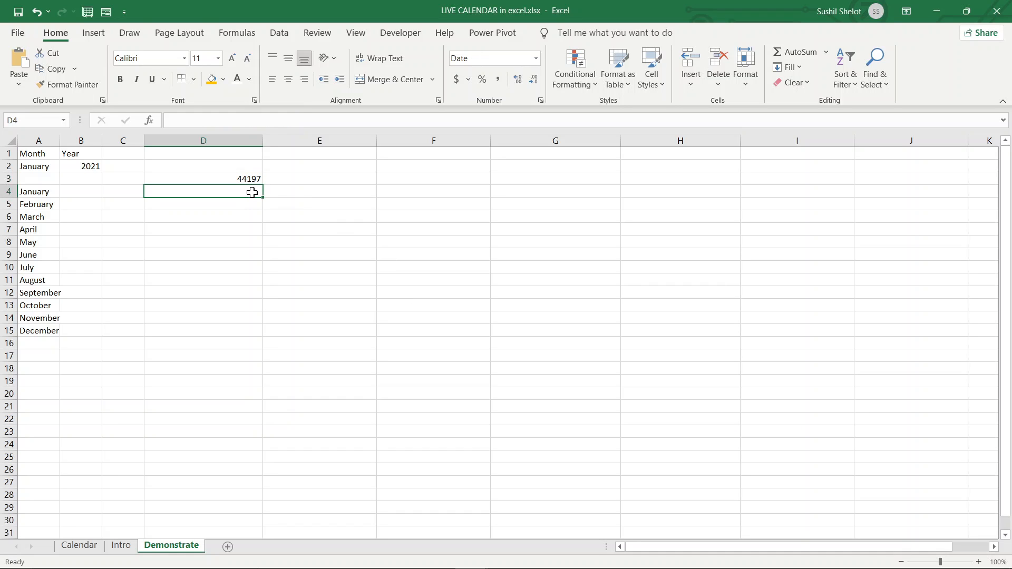
type("=")
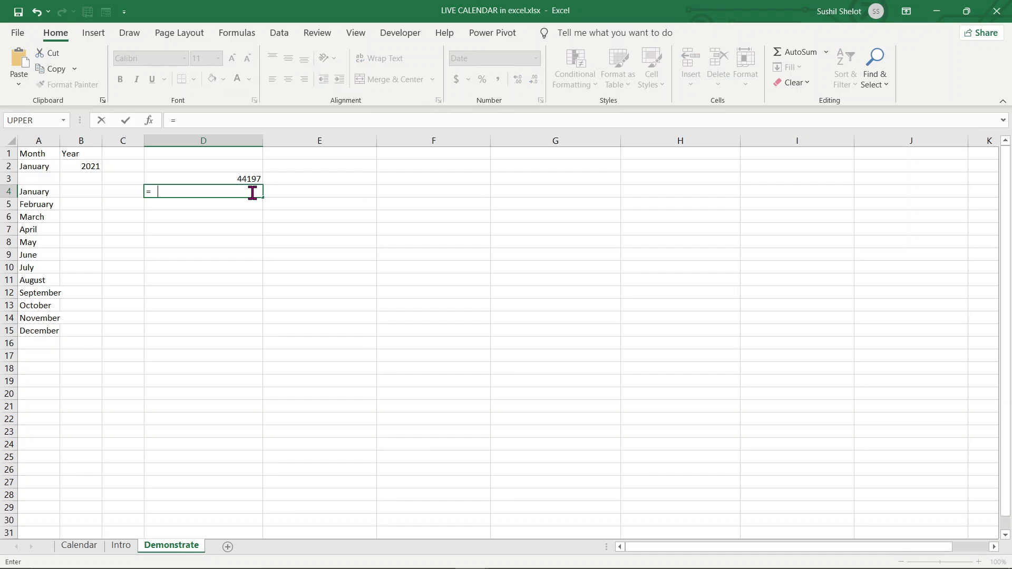
type("week")
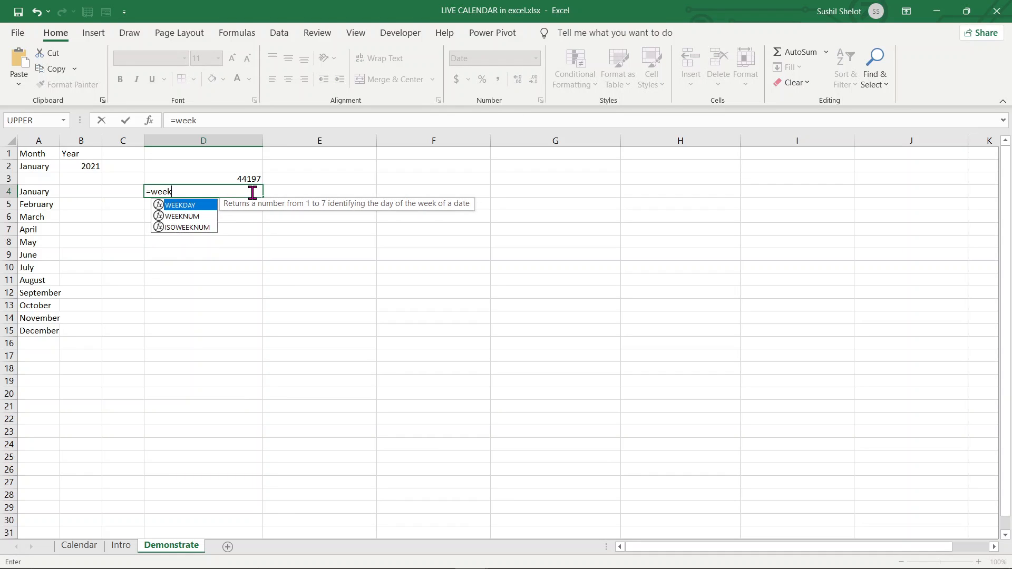
key("Tab")
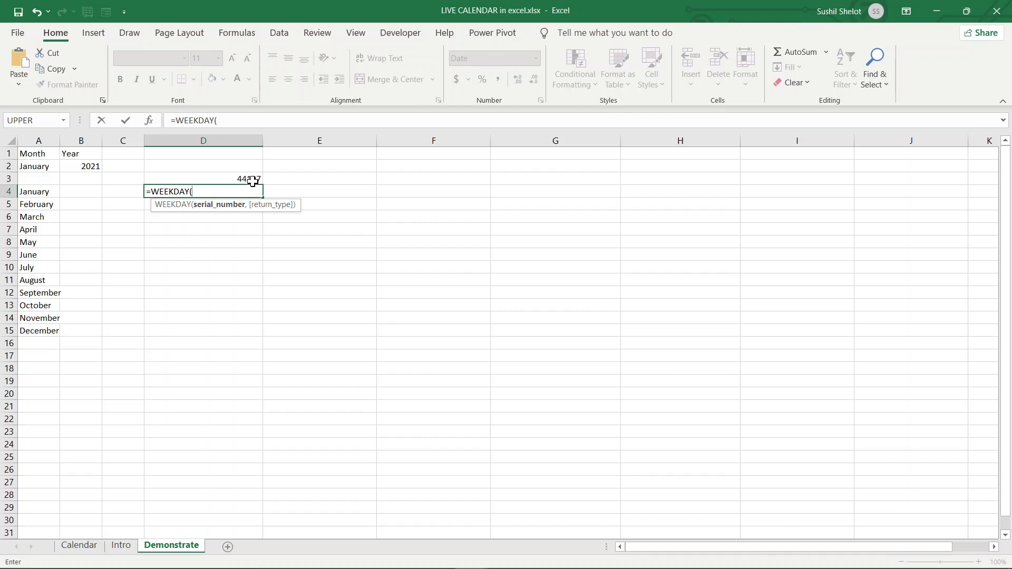
left_click(252, 178)
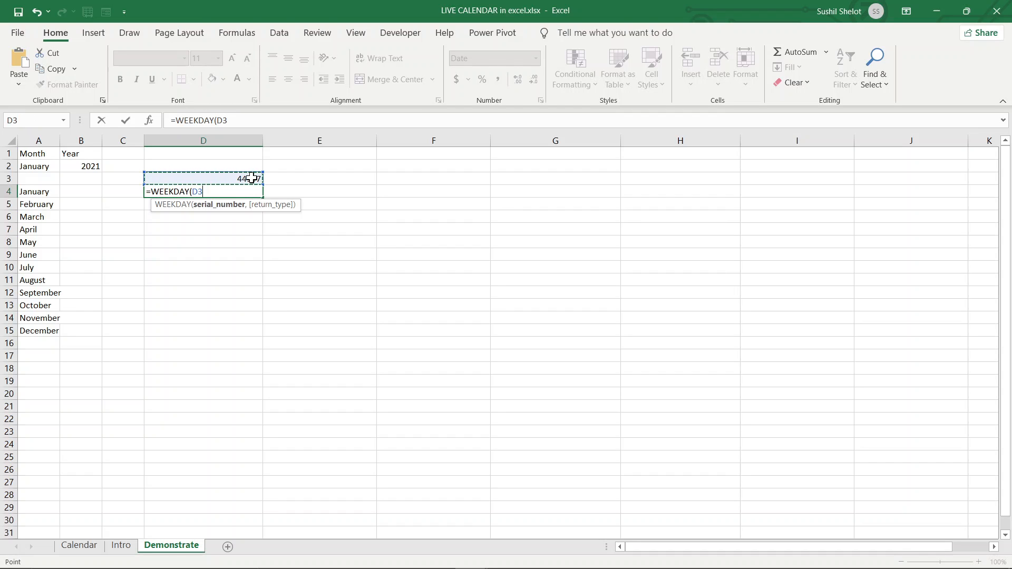
type(")")
key("Return")
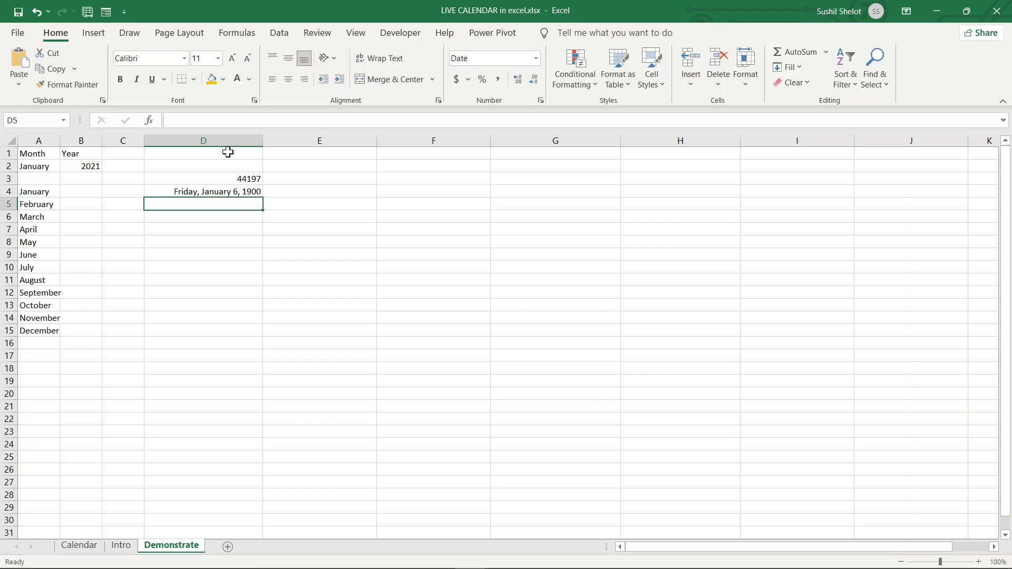
- Change the number format of the WEEKDAY result in D4 to General
left_click(225, 193)
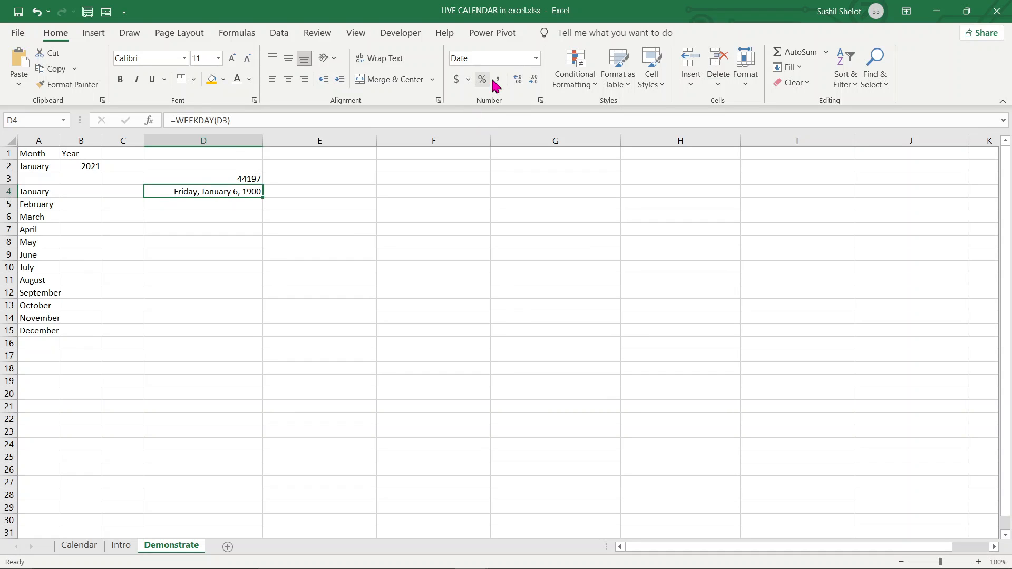
left_click(535, 59)
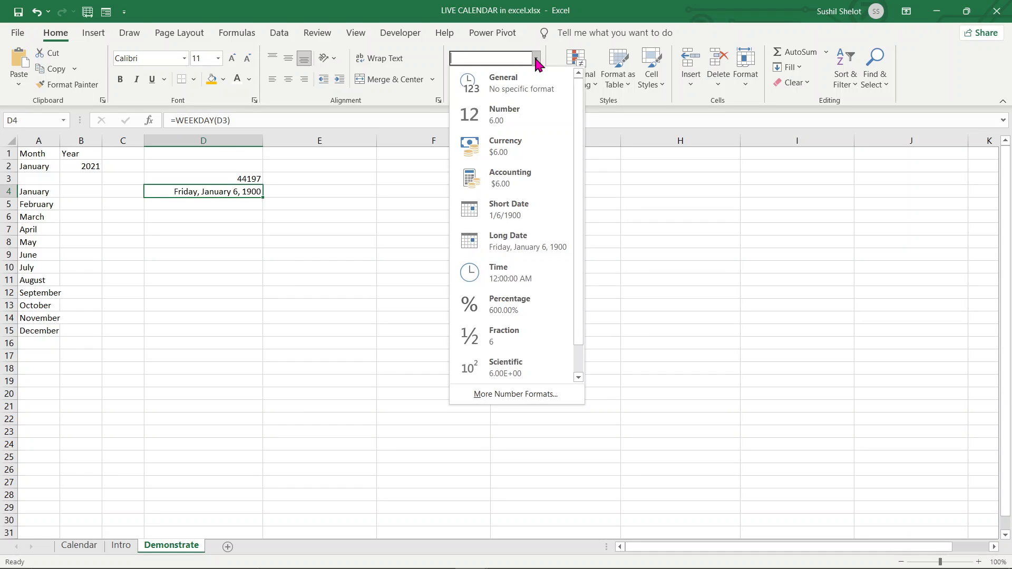
left_click(529, 85)
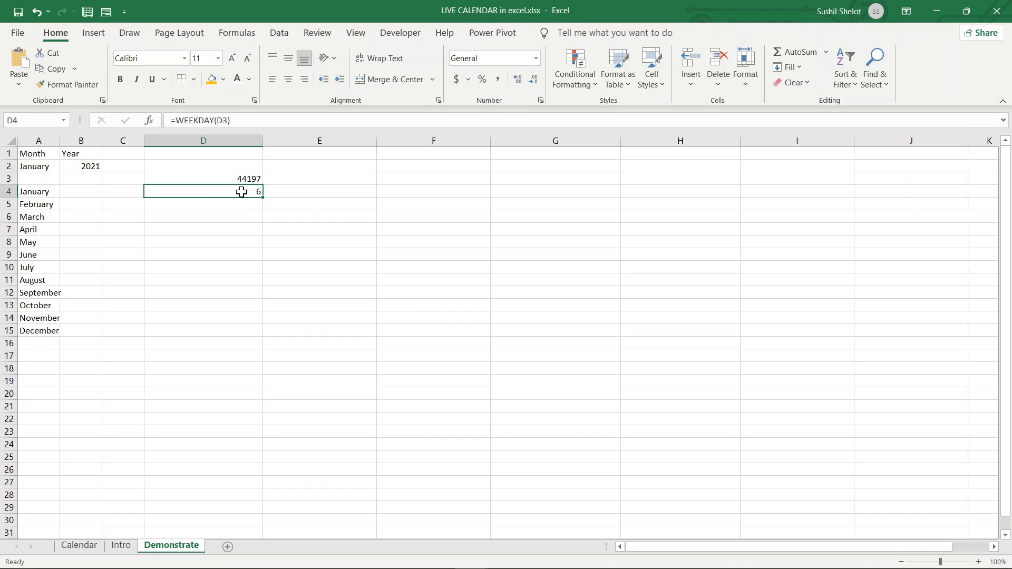
left_click(279, 192)
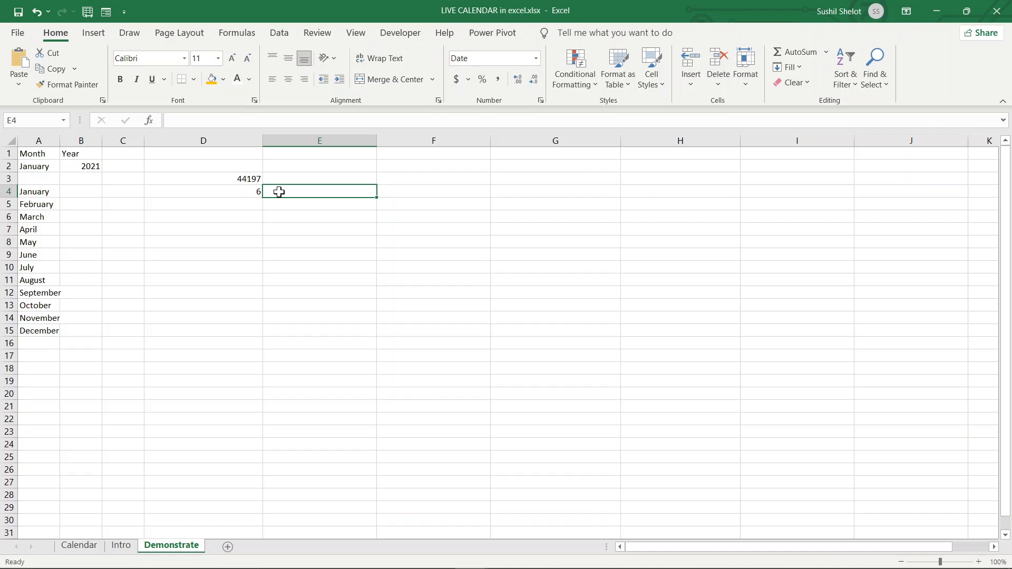
left_click(246, 193)
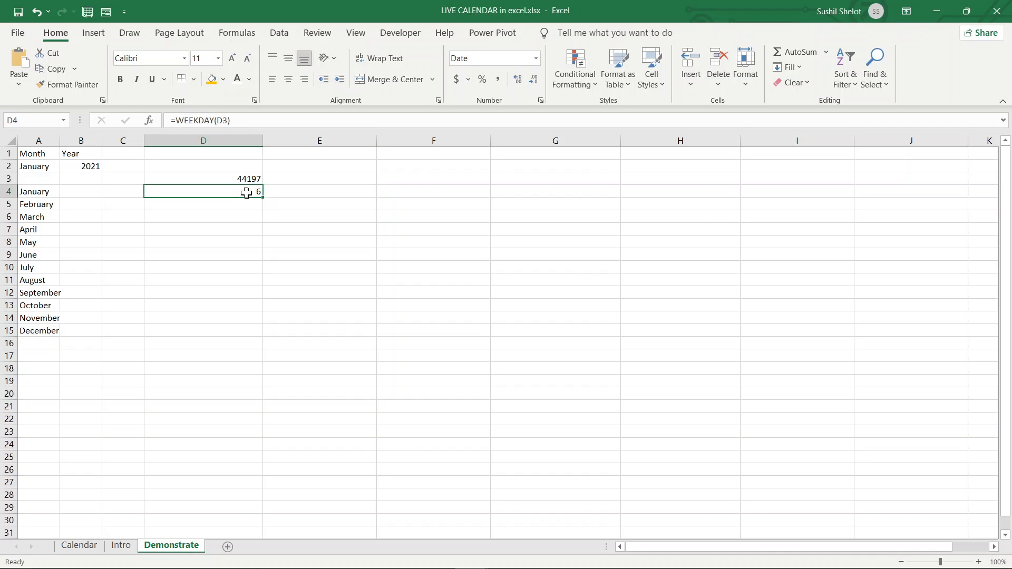
left_click(242, 178)
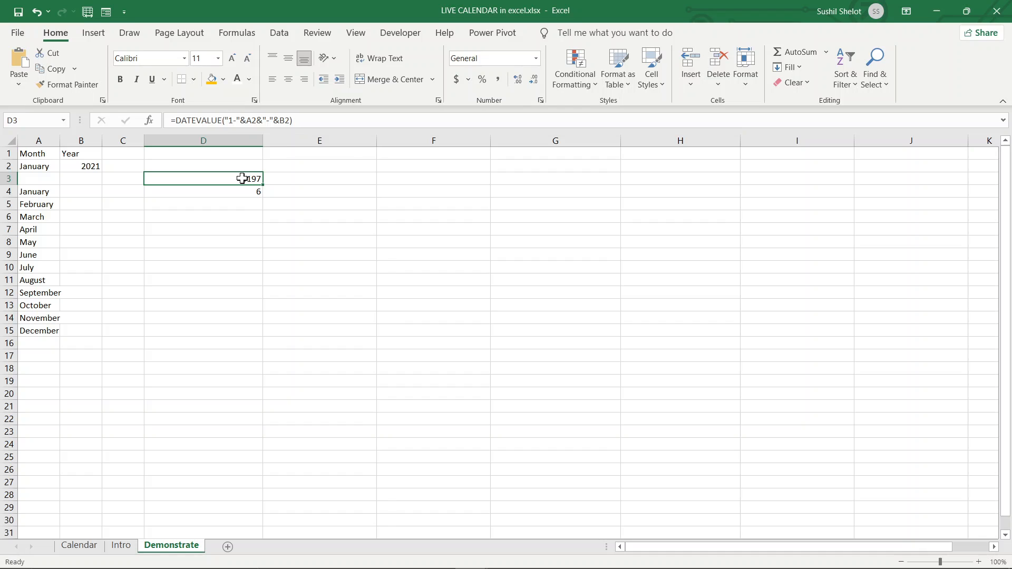
right_click(242, 178)
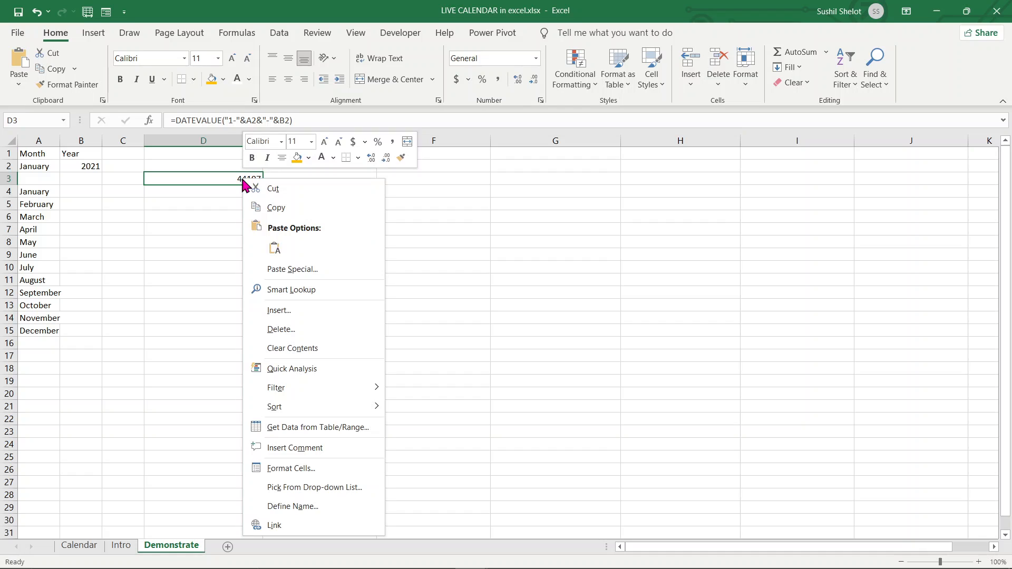
left_click(289, 469)
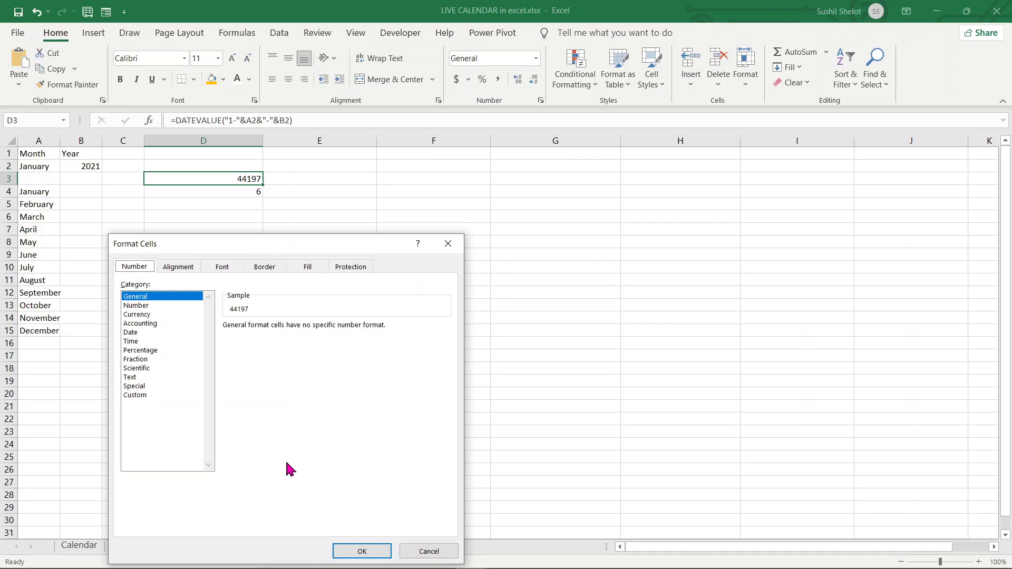
left_click(449, 244)
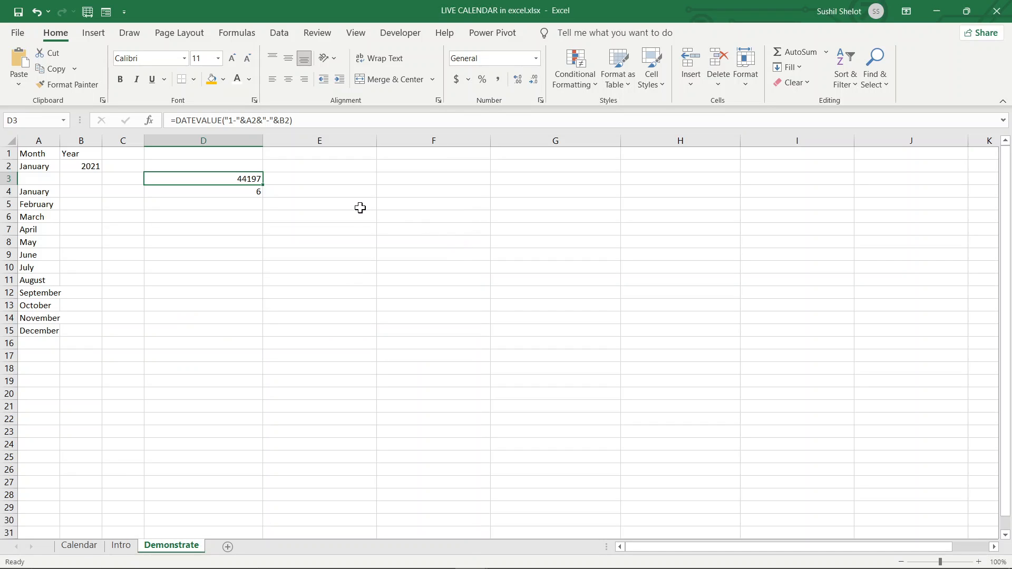
- Apply the custom number format ddd-dd-mmm-yy to the date in D3
key("ctrl+1")
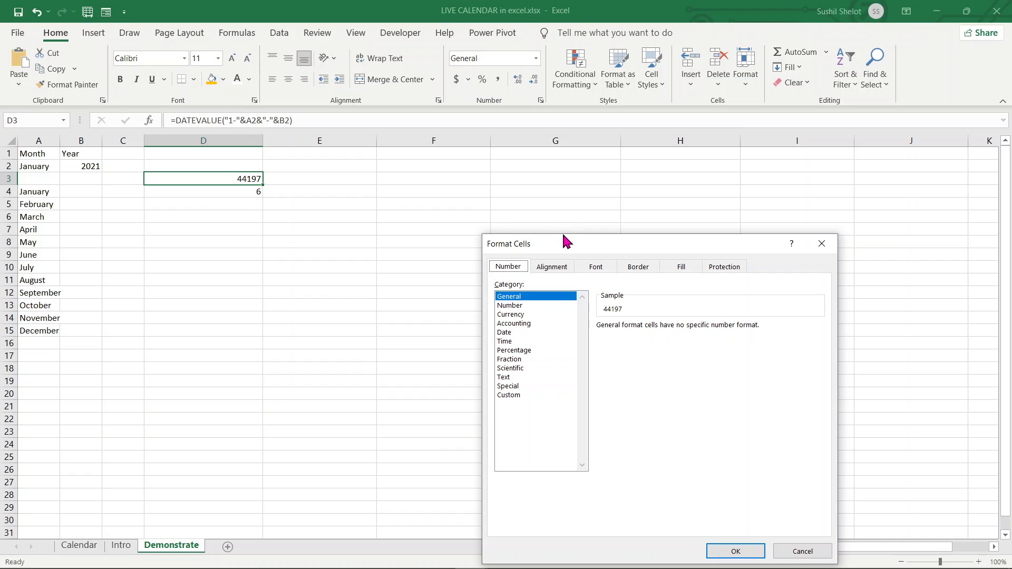
left_click_drag(564, 240, 369, 167)
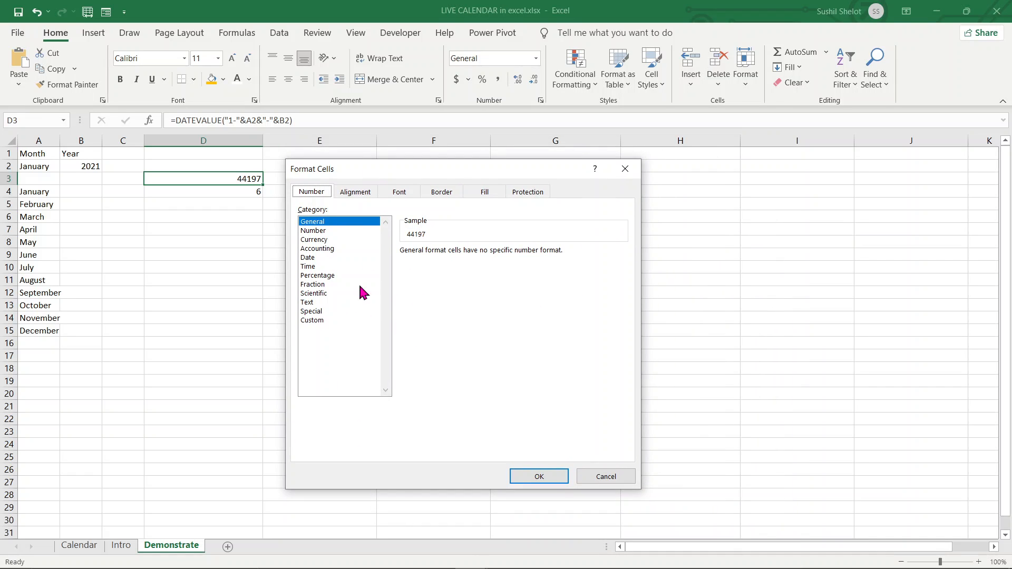
left_click(339, 320)
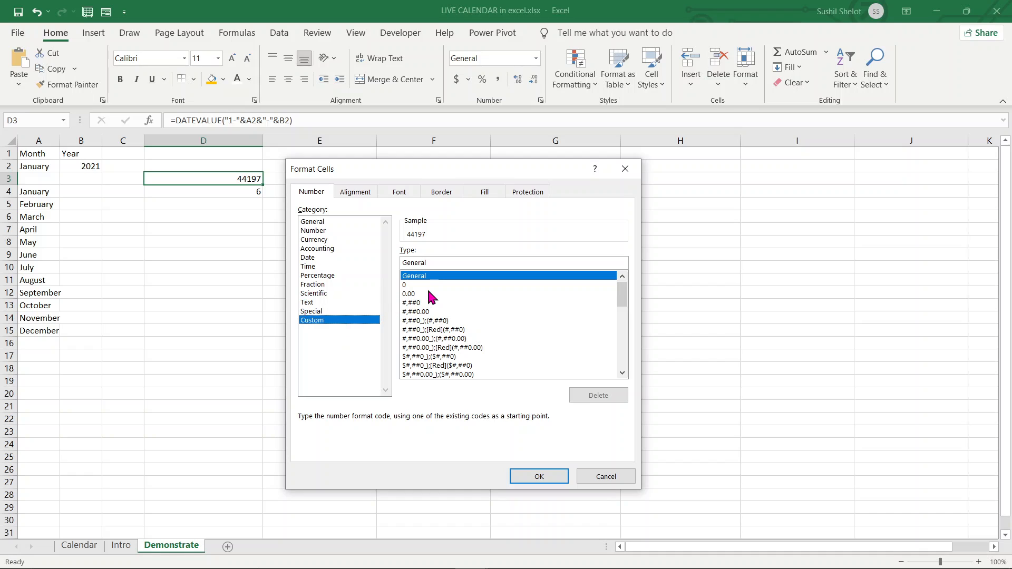
left_click_drag(429, 264, 387, 265)
type("ddd-")
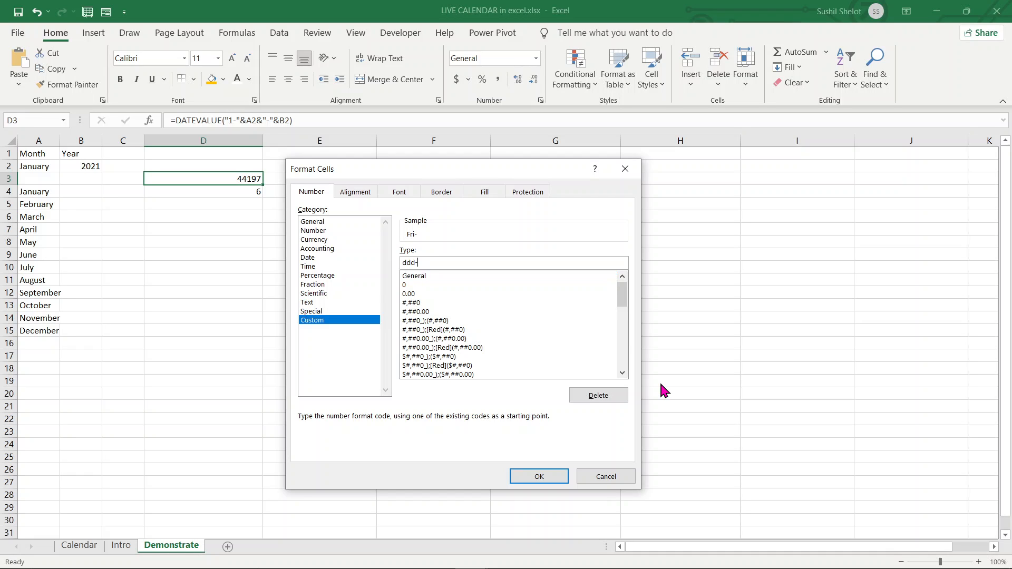
type("dd-mmm-yy")
key("Return")
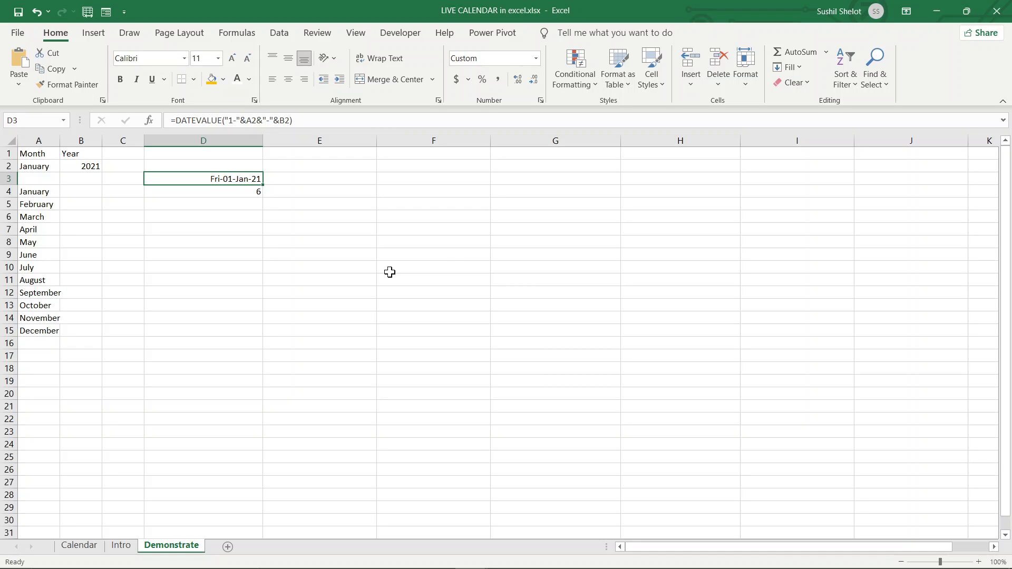
- Enter the formula =D3+1 in cell E3 to produce the following day's date
left_click(349, 181)
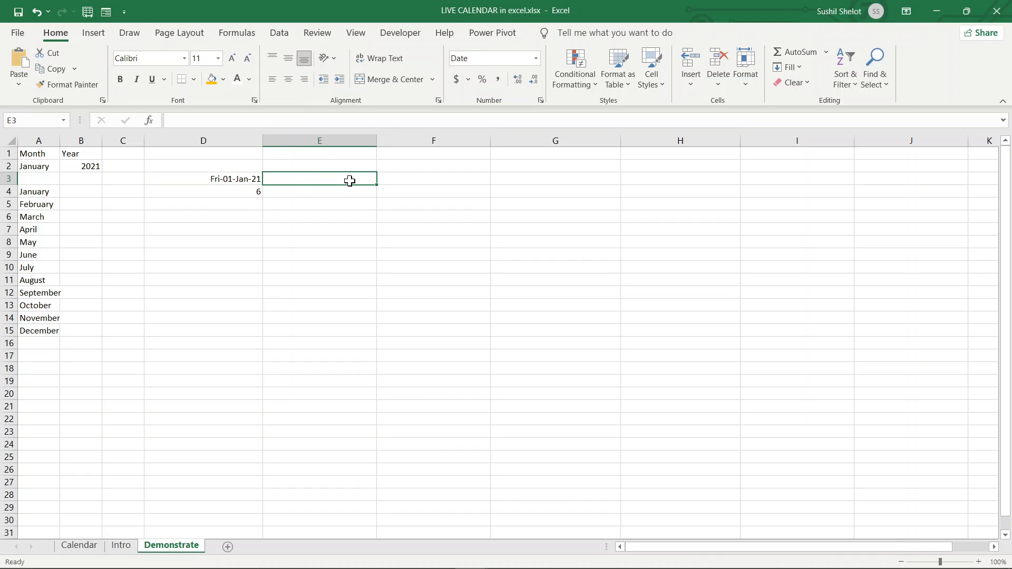
type("=")
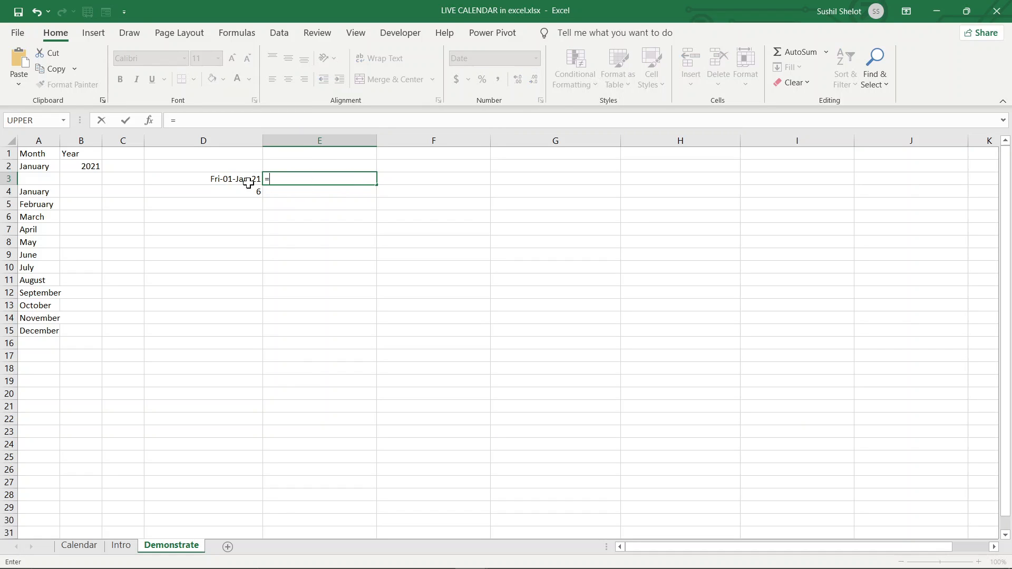
left_click(197, 180)
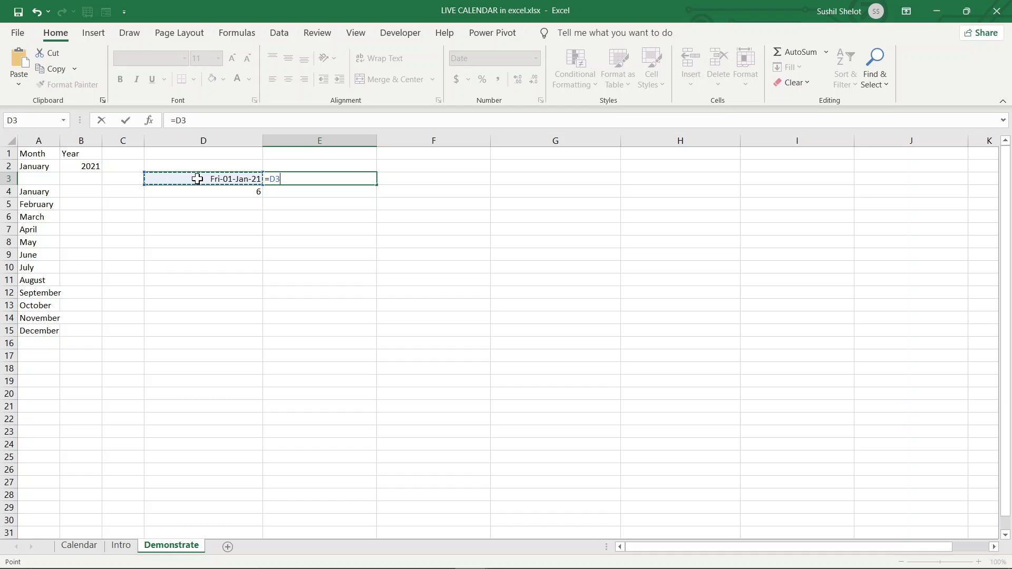
type("+1")
key("Return")
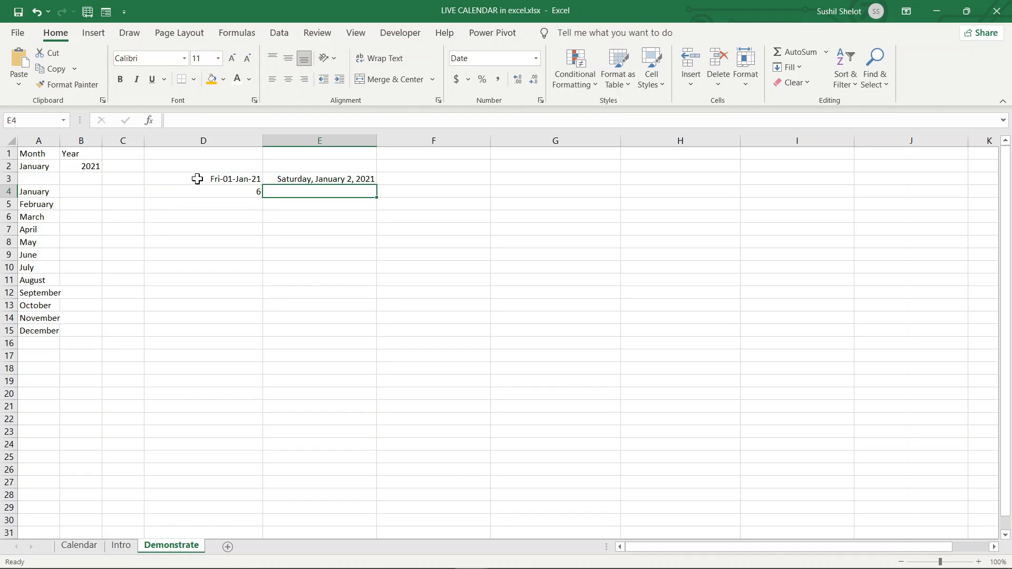
- Try to fill the formulas of D3:E3 together across row 3 to column J
left_click(320, 178)
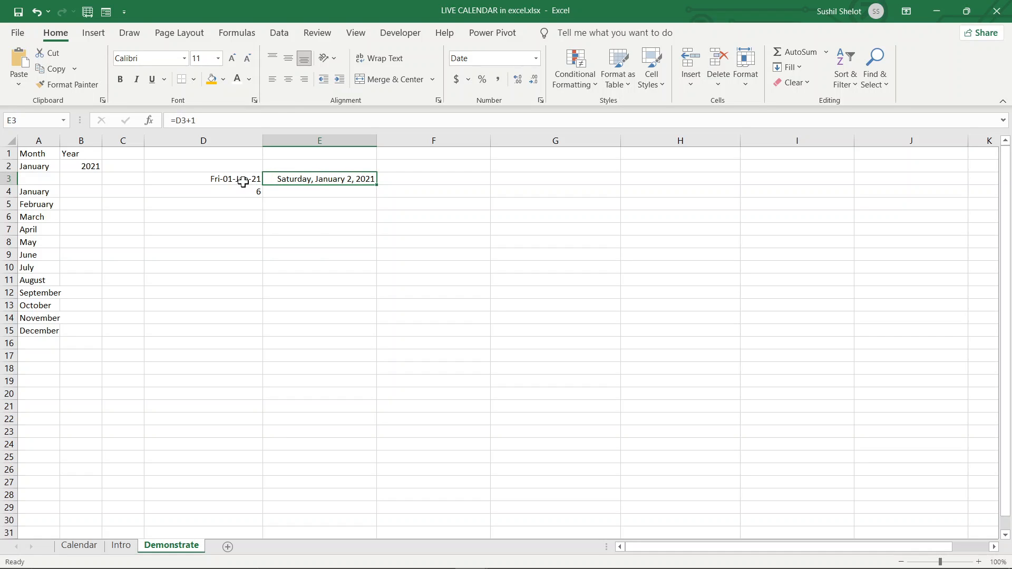
left_click_drag(242, 178, 294, 178)
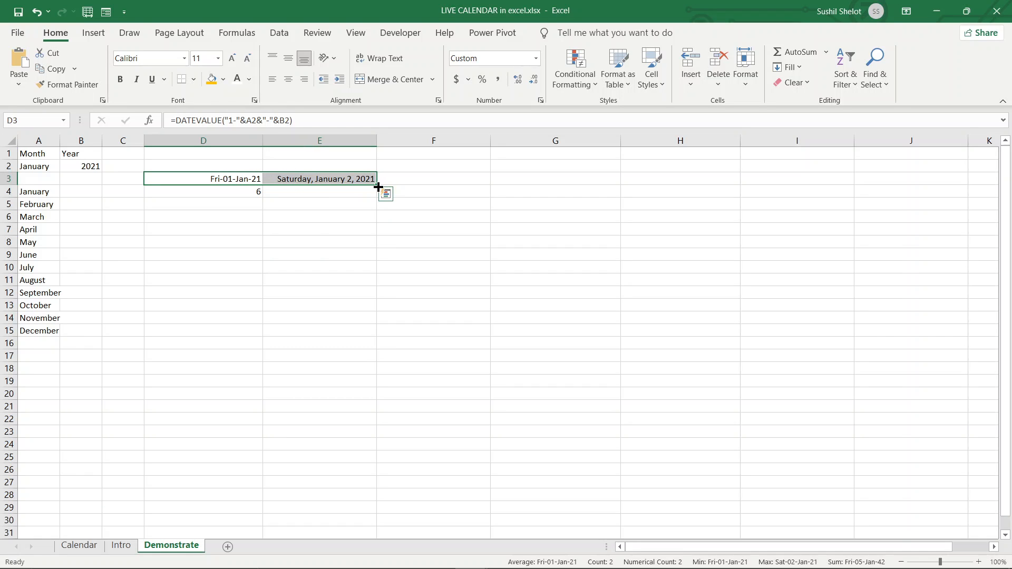
left_click_drag(377, 185, 915, 187)
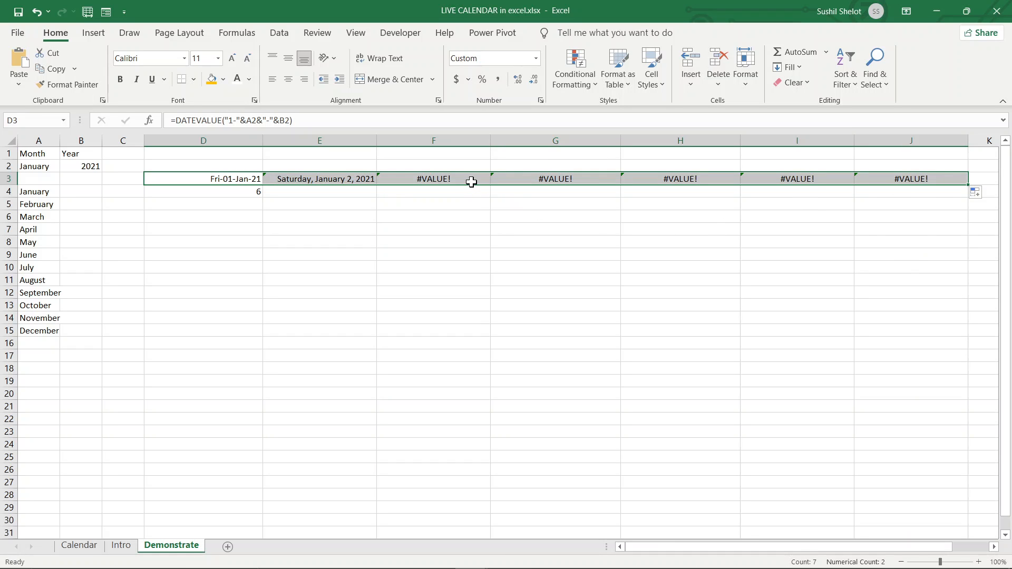
- Fill only the =D3+1 formula from E3 across row 3 to J3
left_click(363, 180)
left_click_drag(377, 186, 916, 184)
left_click_drag(916, 182, 916, 184)
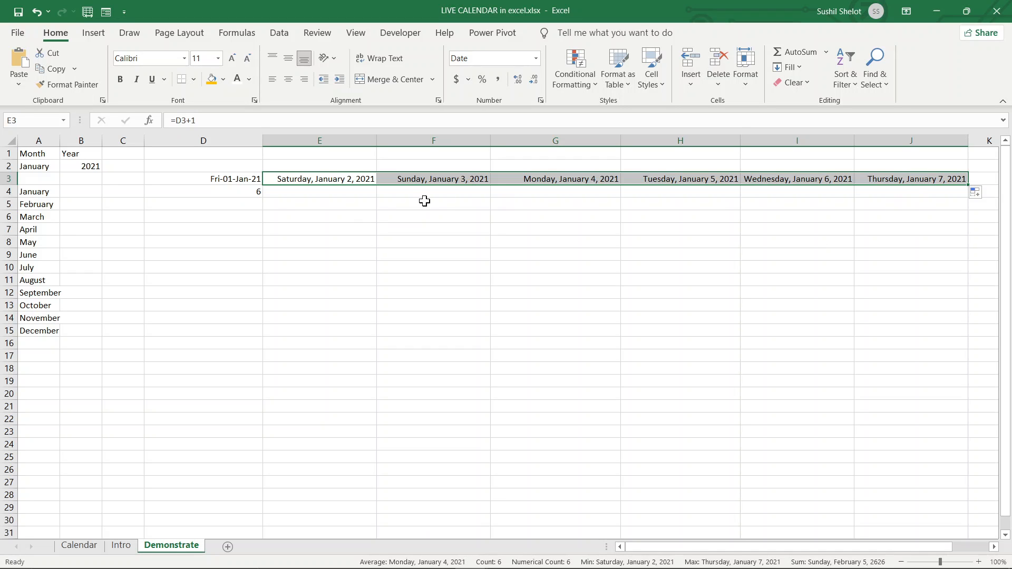
- Fill the WEEKDAY formula from D4 across row 4 to J4
left_click(256, 193)
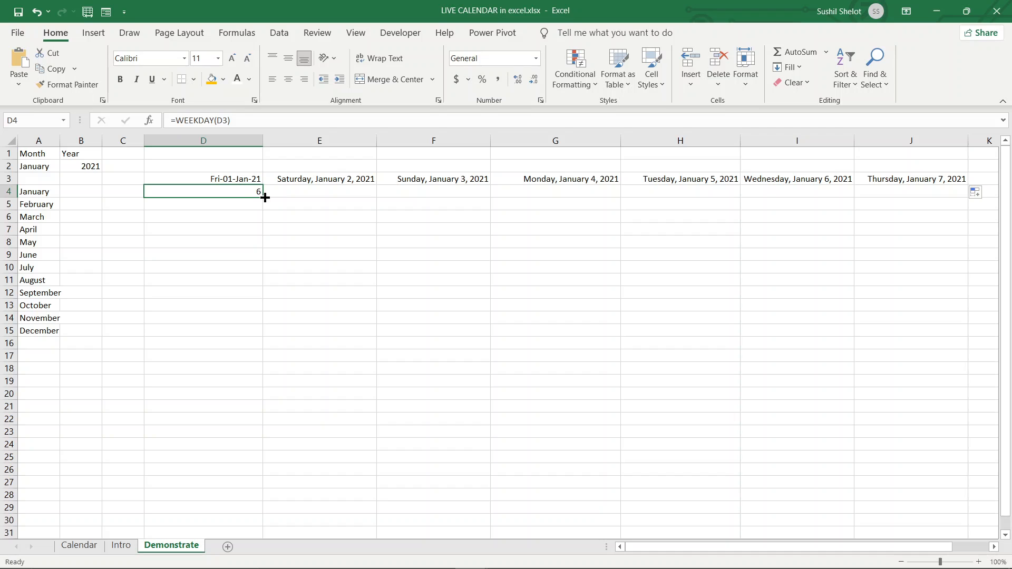
left_click_drag(262, 197, 917, 200)
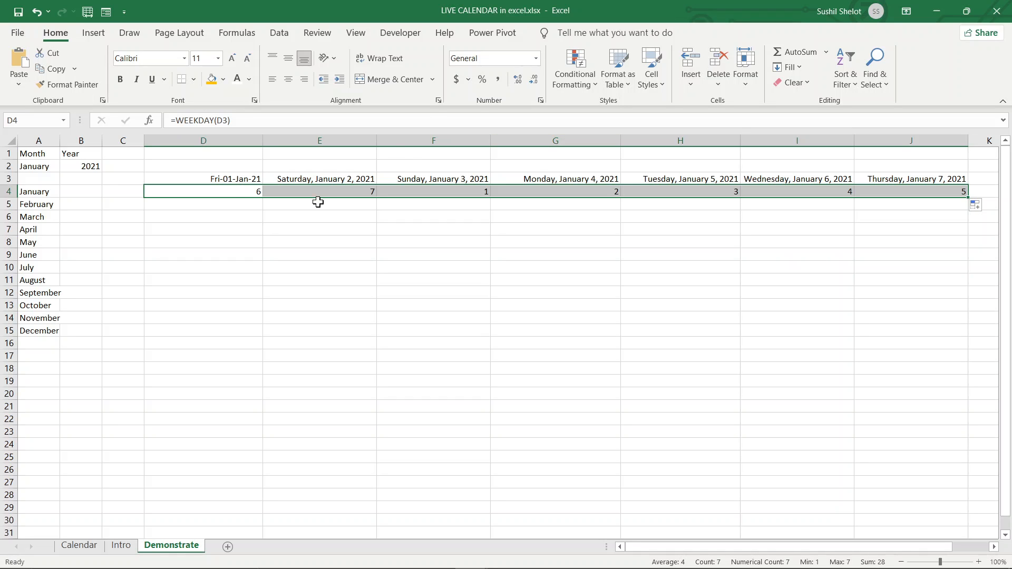
left_click(227, 192)
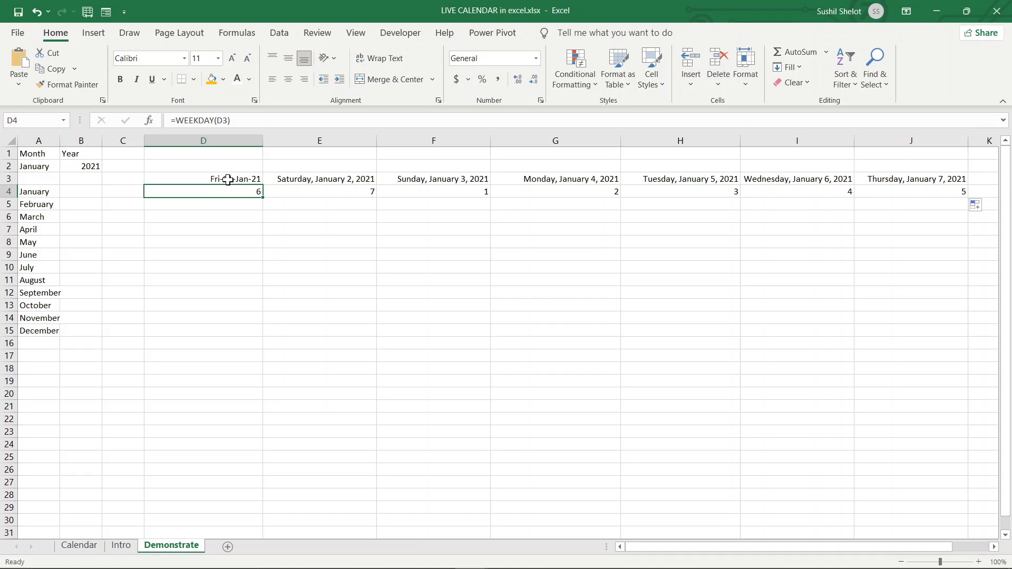
- Copy the expression DATEVALUE("1-"&A2&"-"&B2) from D3's formula without the equals sign, leaving the cell unedited
left_click(228, 180)
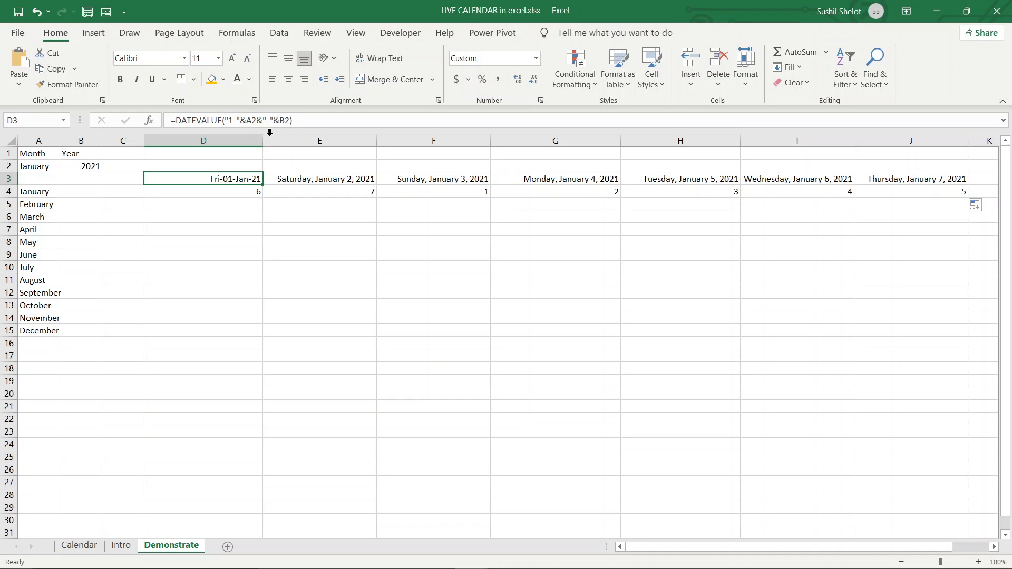
left_click(291, 120)
left_click_drag(292, 120, 175, 126)
key("ctrl+c")
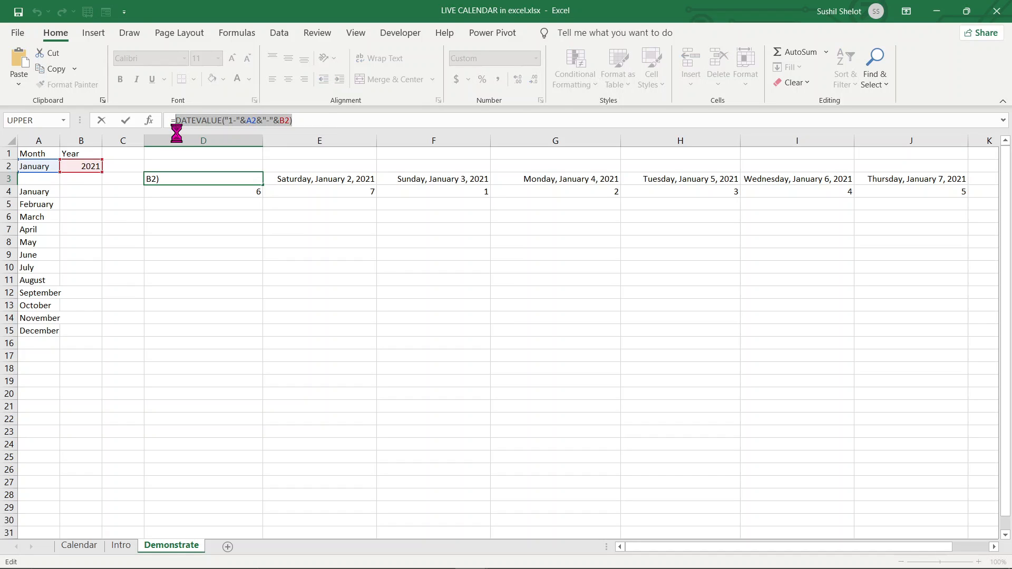
key("Escape")
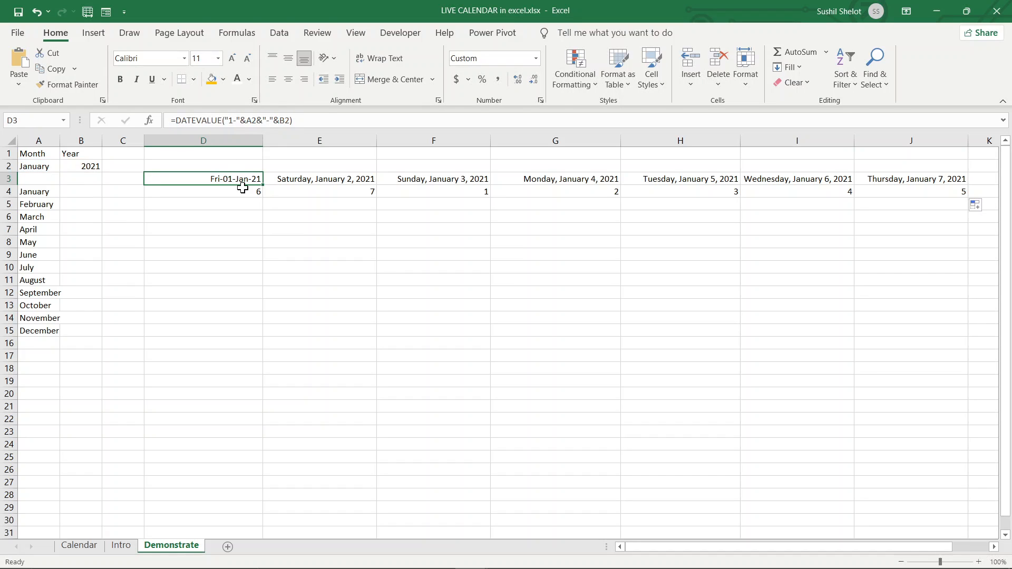
- Extend D3's formula to subtract WEEKDAY(DATEVALUE("1-"&A2&"-"&B2),2), reusing the copied date expression and return type 2
left_click(296, 121)
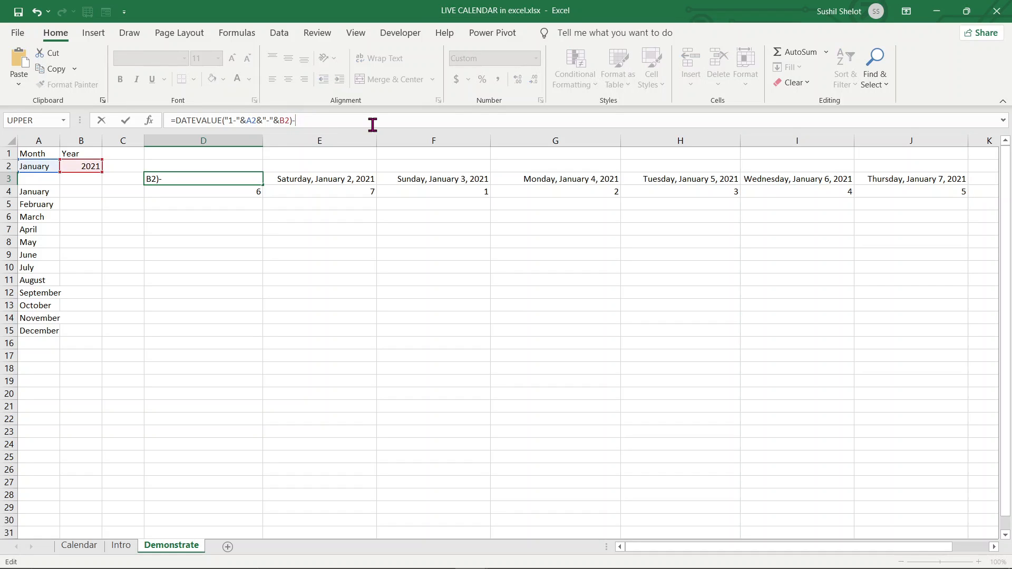
type("-week")
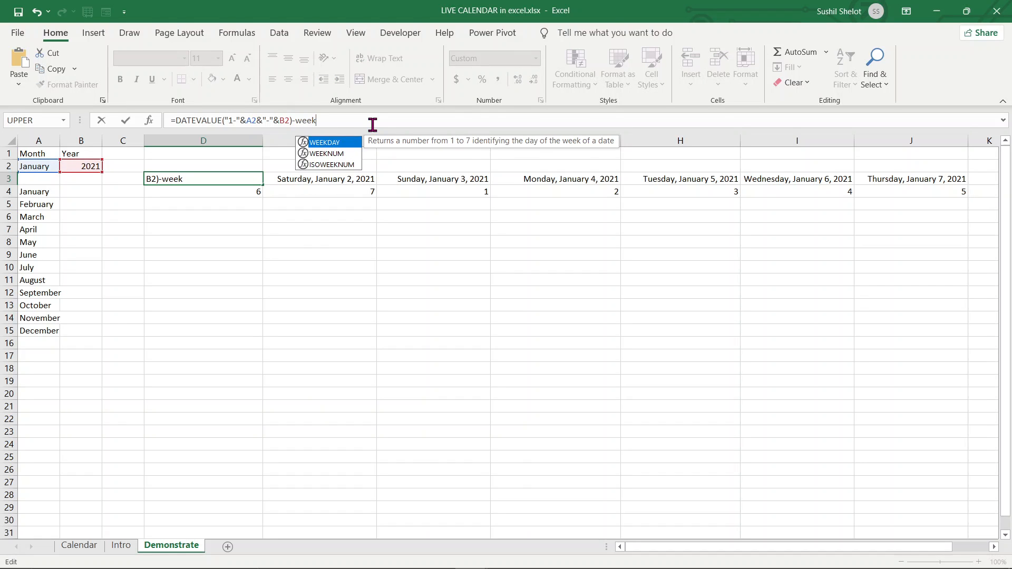
key("Tab")
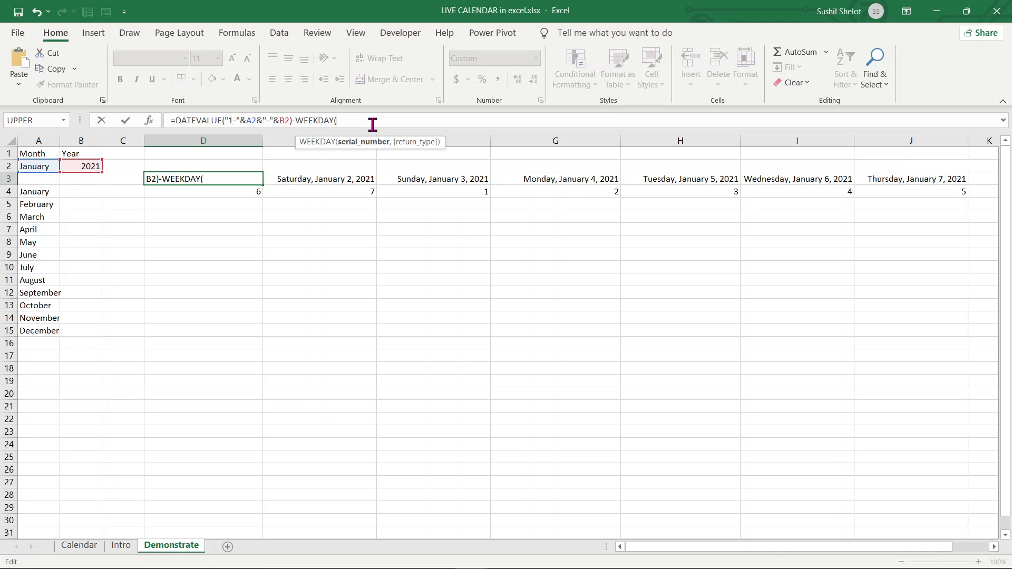
key("ctrl+v")
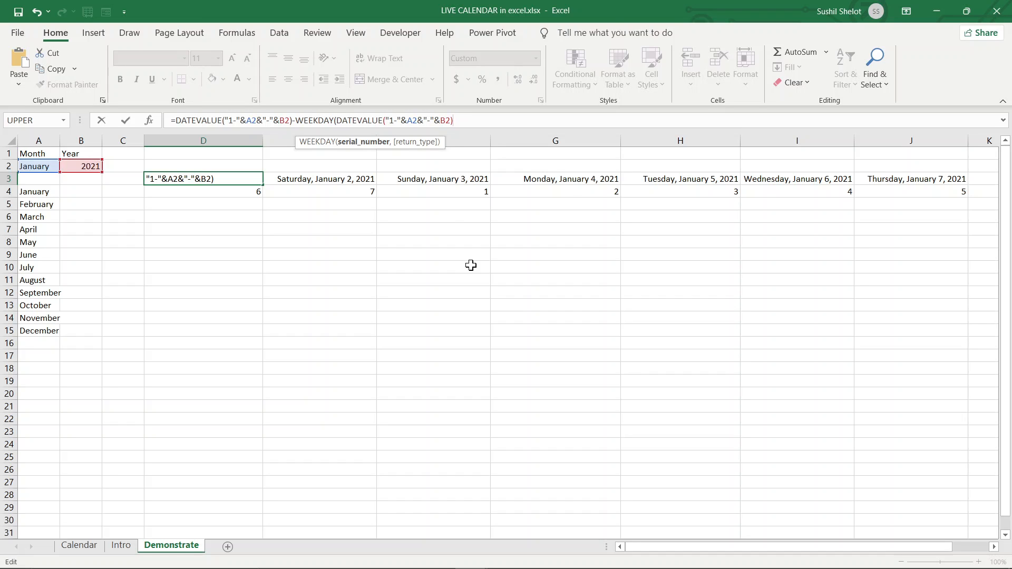
type(",")
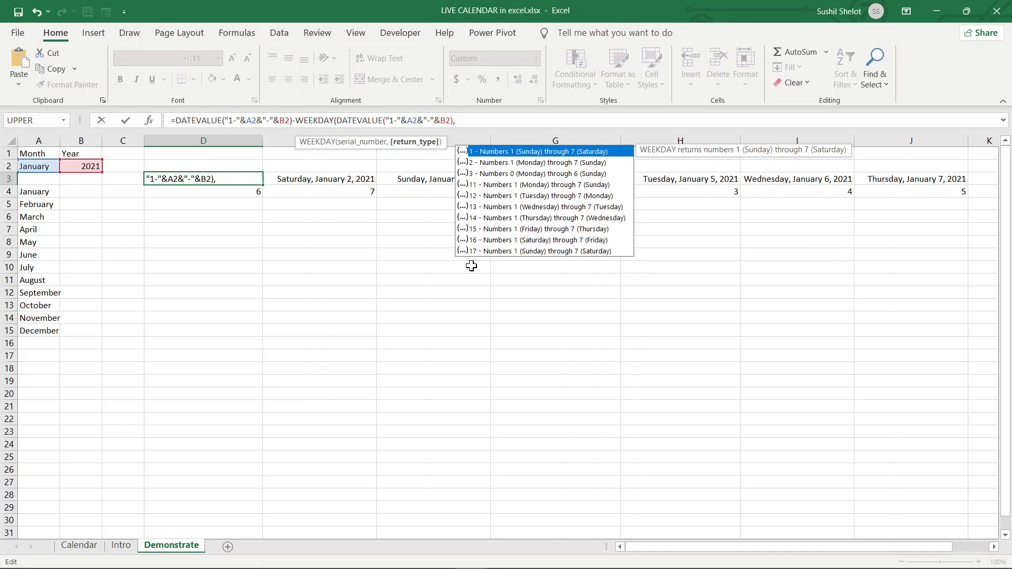
left_click(537, 164)
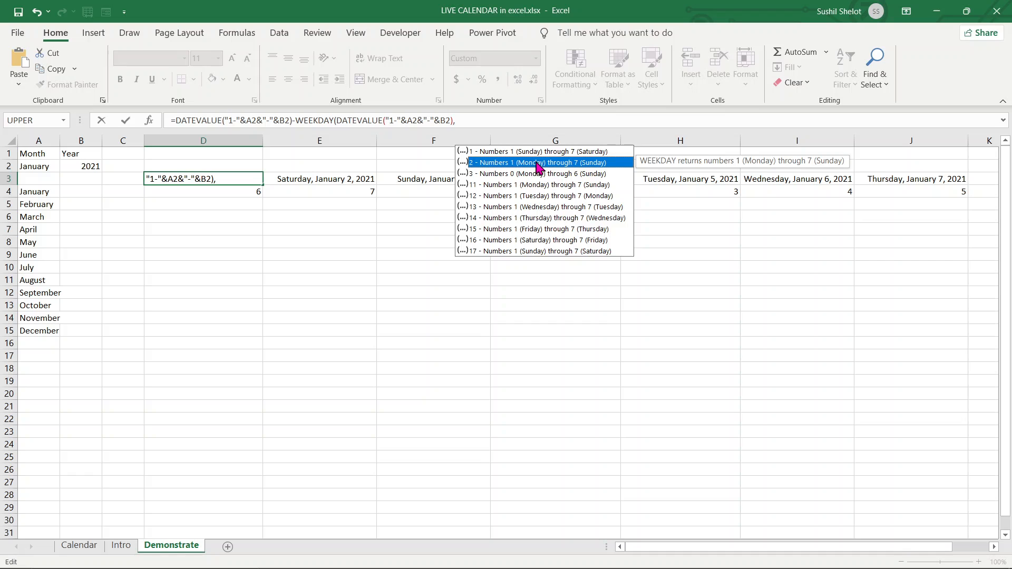
double_click(537, 163)
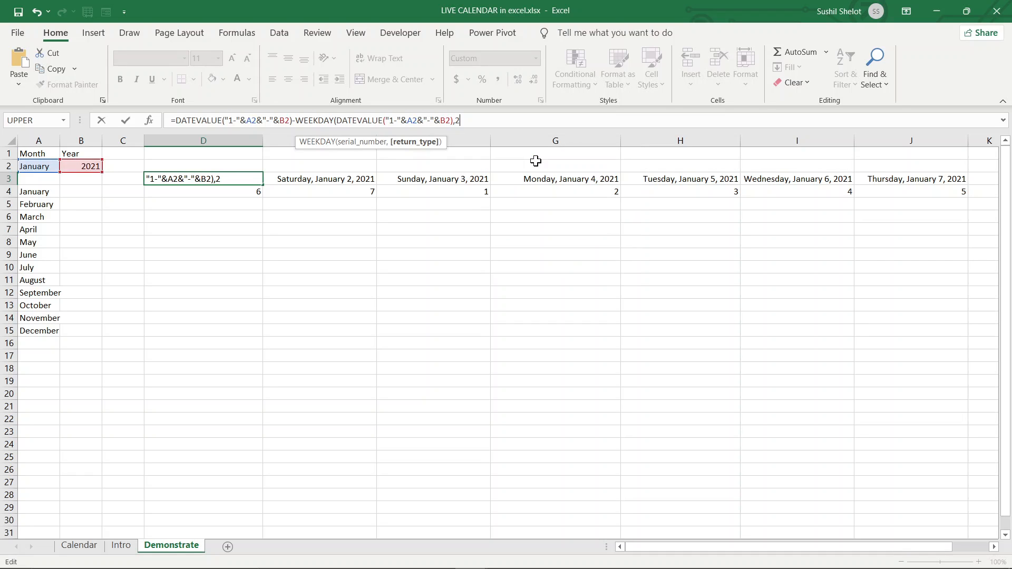
type(")")
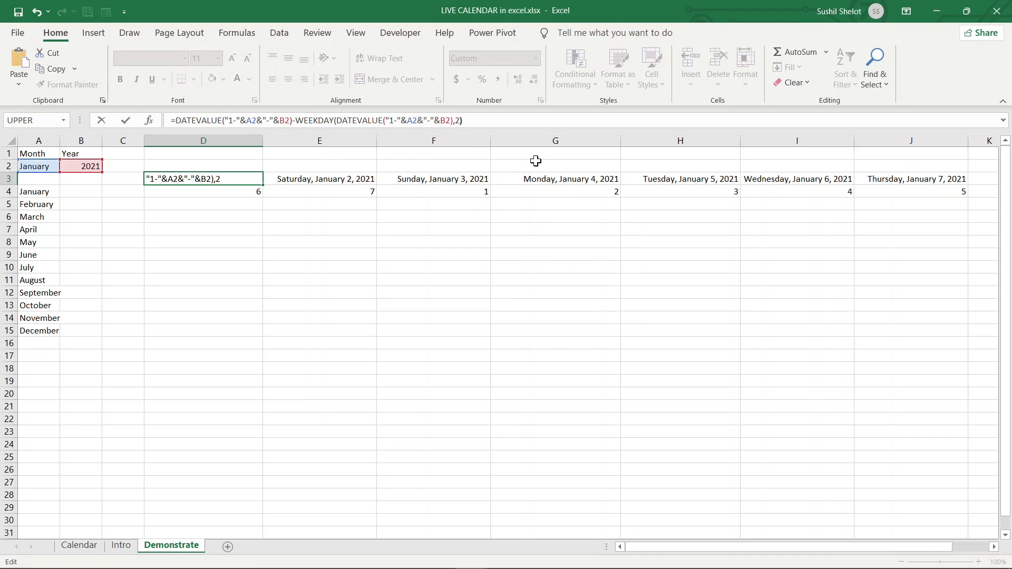
key("Return")
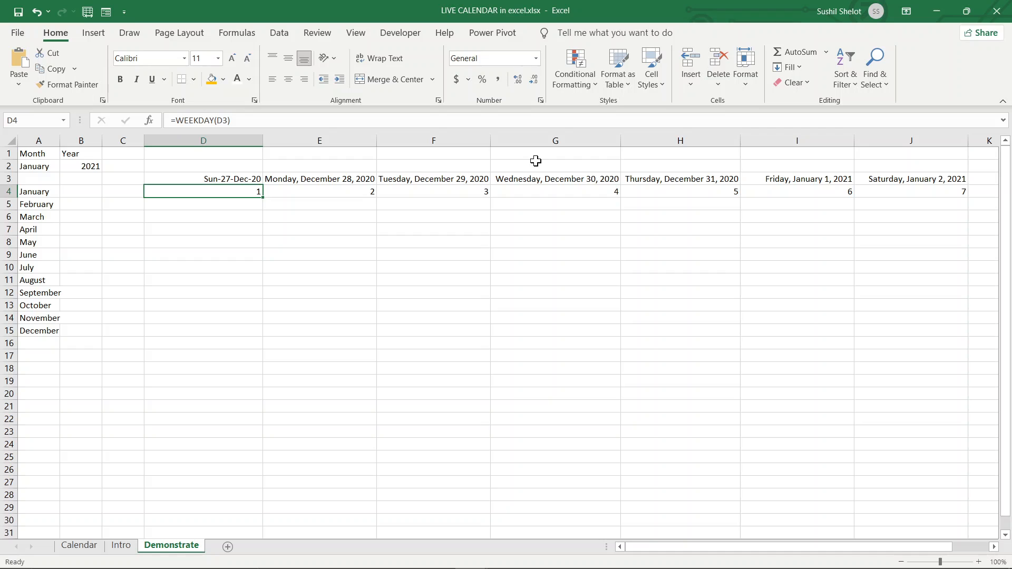
left_click(248, 179)
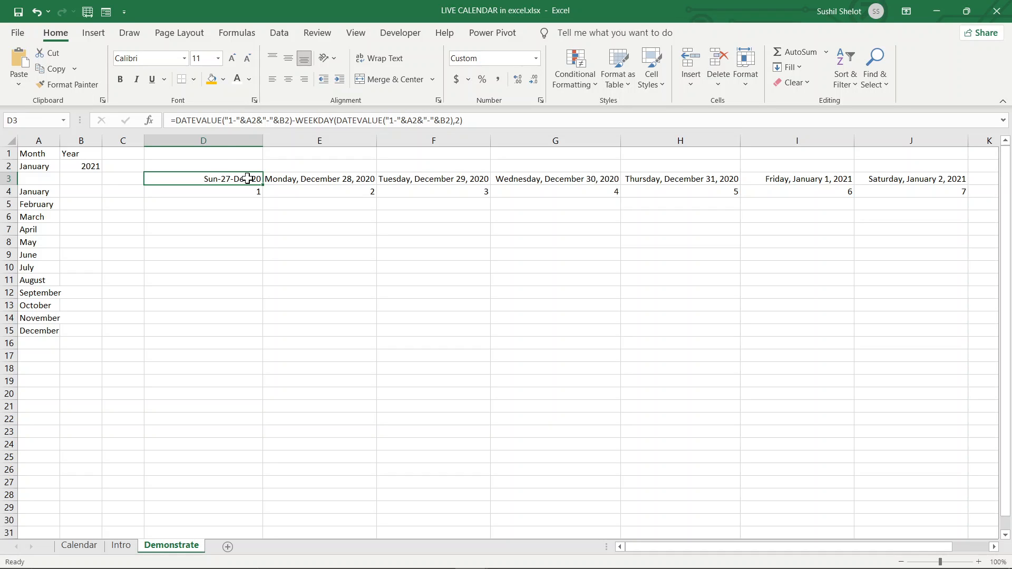
left_click_drag(174, 120, 292, 120)
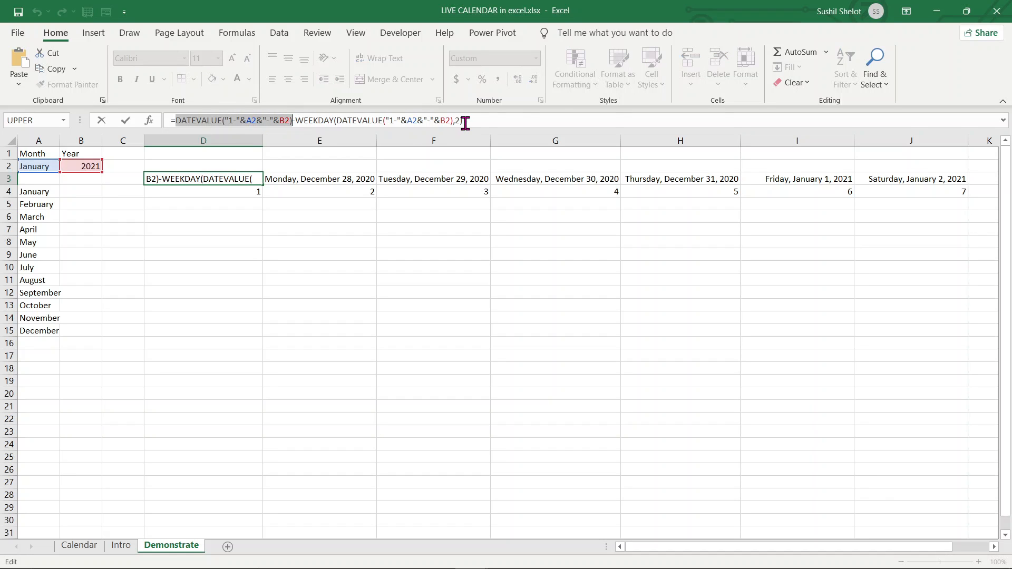
left_click_drag(466, 121, 298, 124)
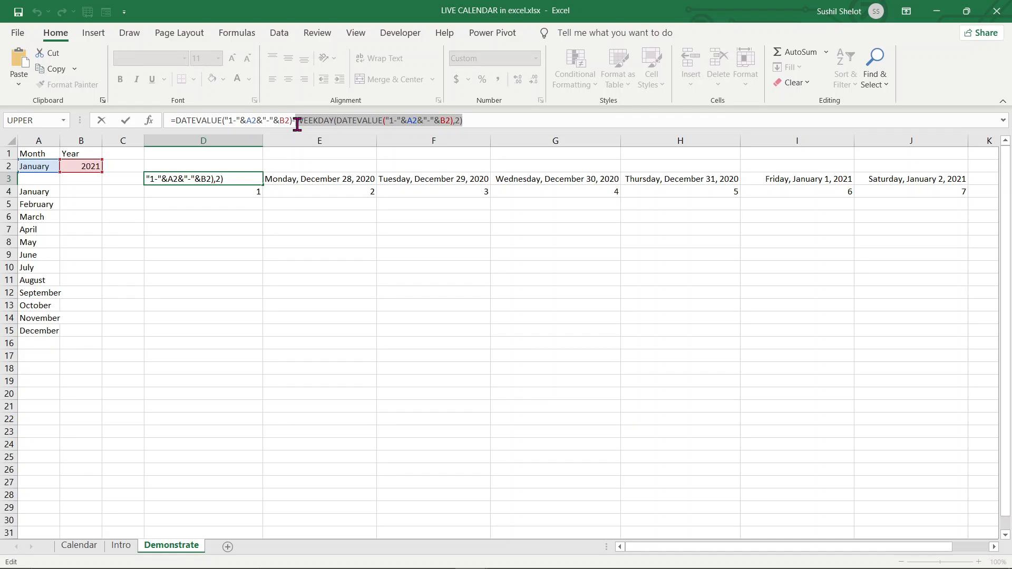
key("Escape")
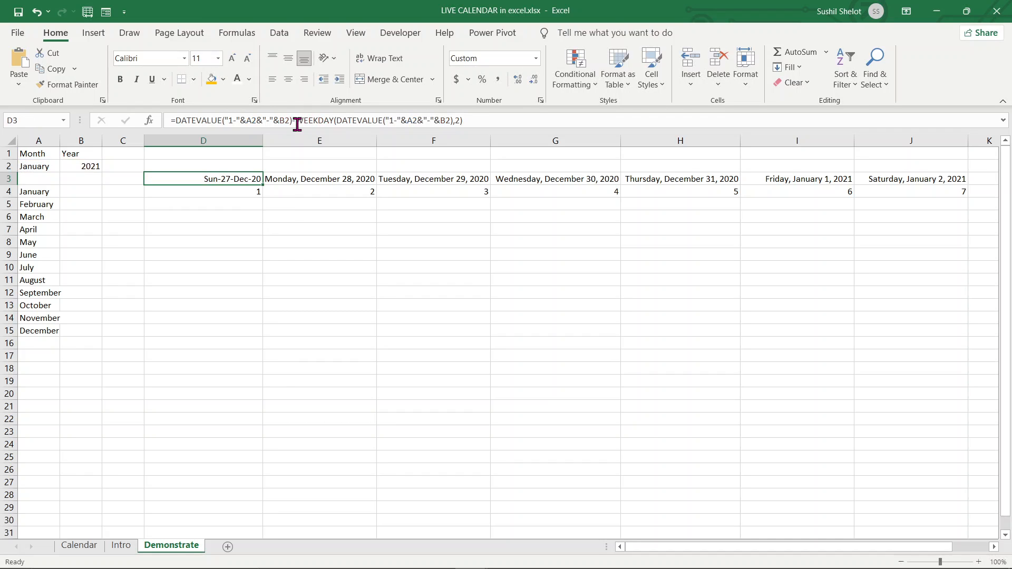
- Set the custom number format of cell D3 to ddd-dd-mmm-yyyy
right_click(237, 178)
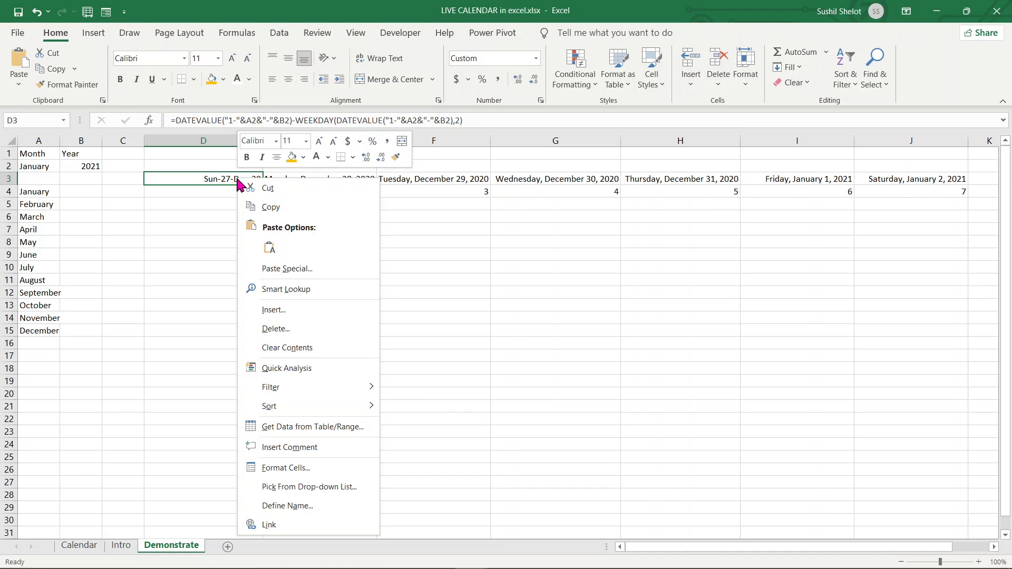
left_click(286, 468)
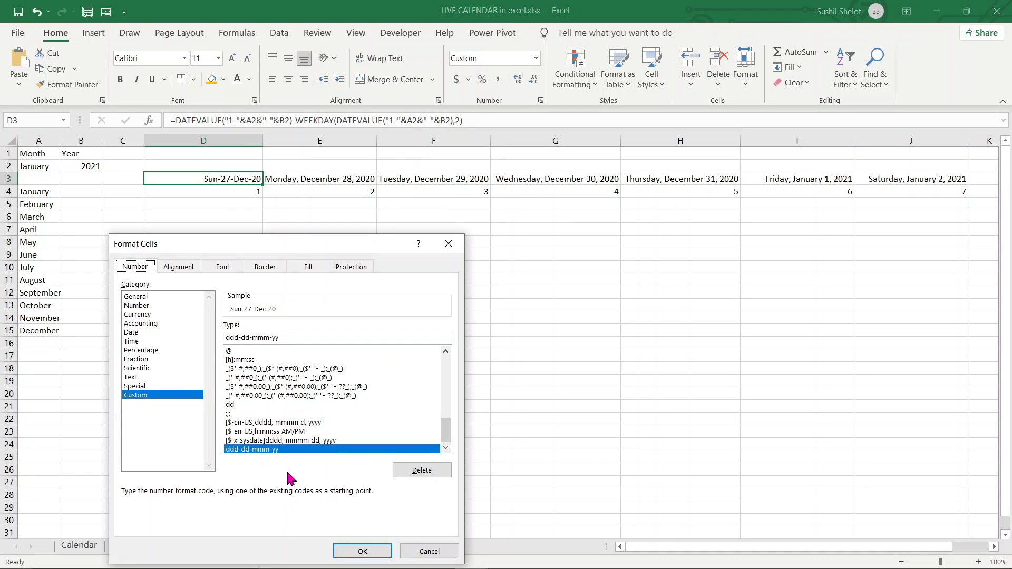
left_click(286, 338)
type("yy")
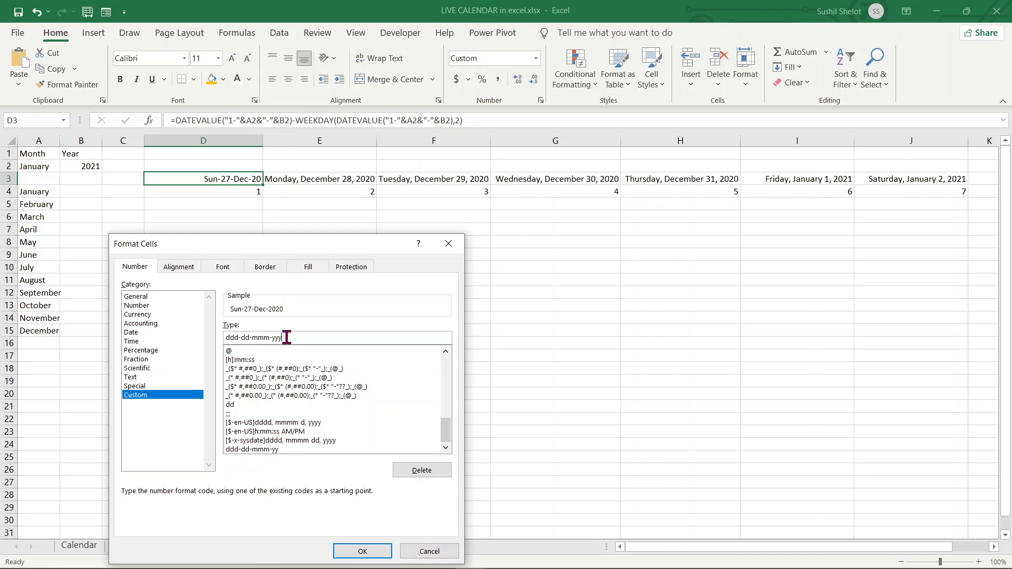
key("Return")
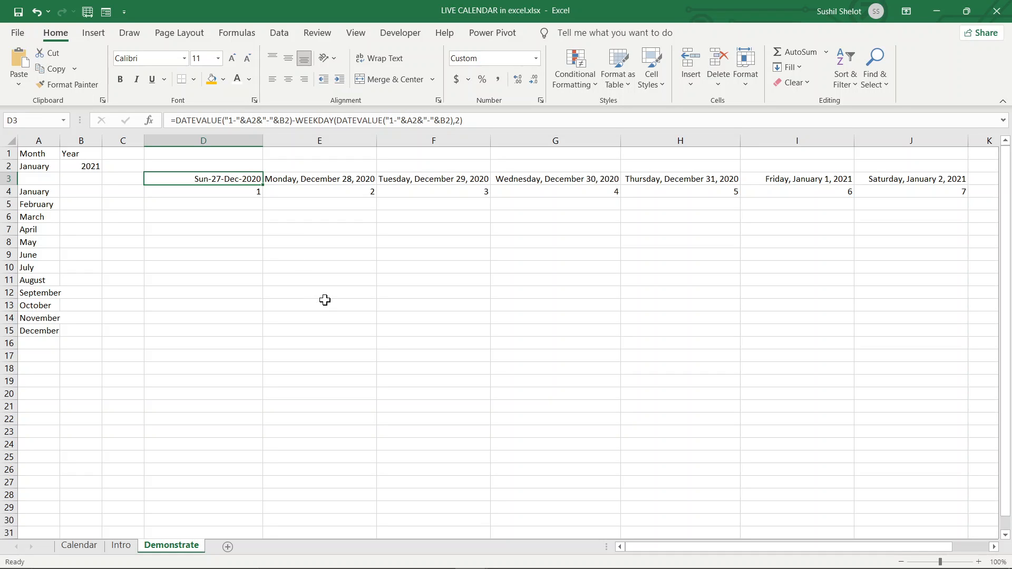
- Examine the date formulas in E3:G3, the WEEKDAY formulas in D4:G4 and the starting formula in D3
left_click(358, 178)
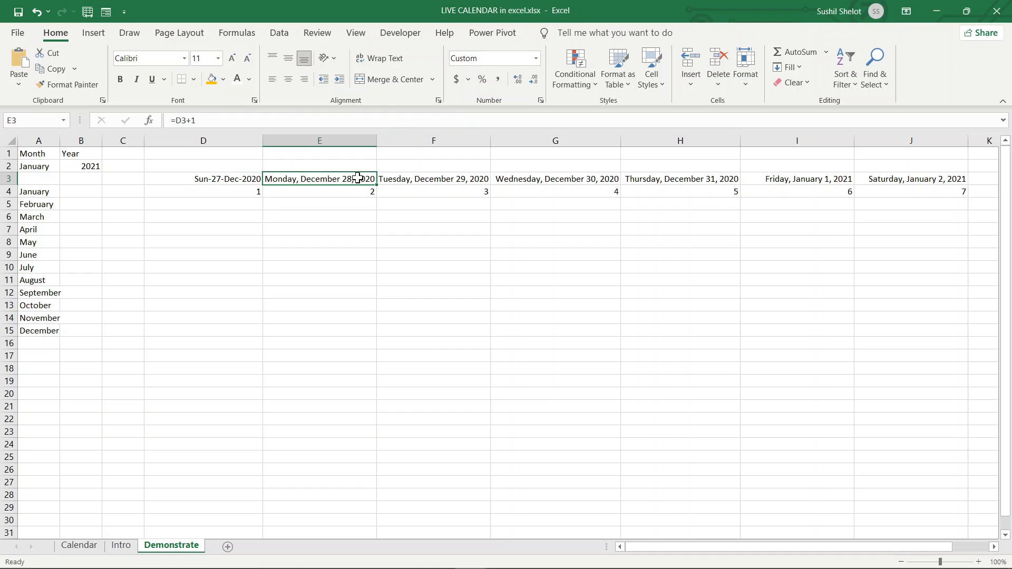
left_click(420, 180)
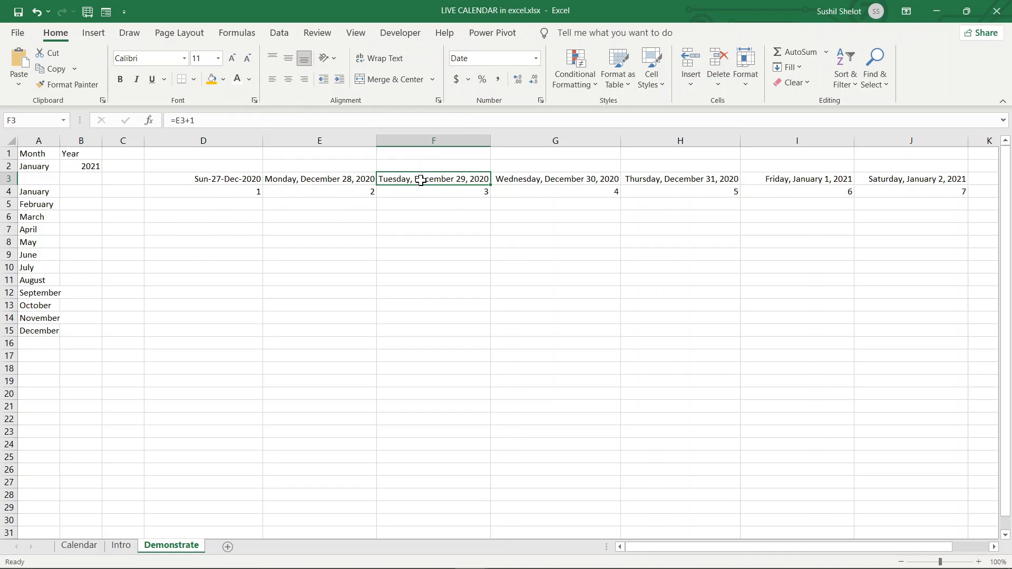
left_click(518, 180)
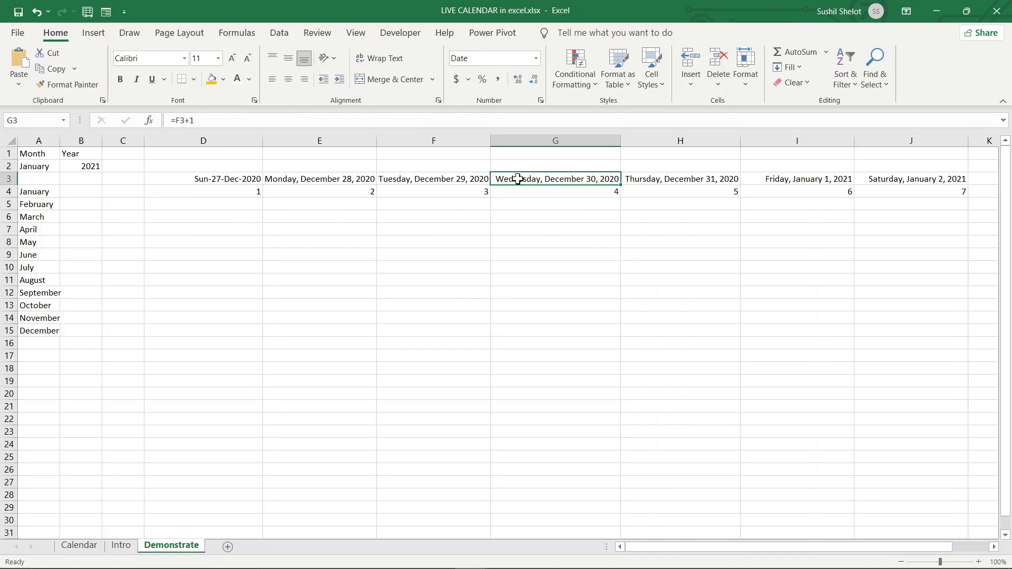
left_click(214, 190)
left_click(306, 190)
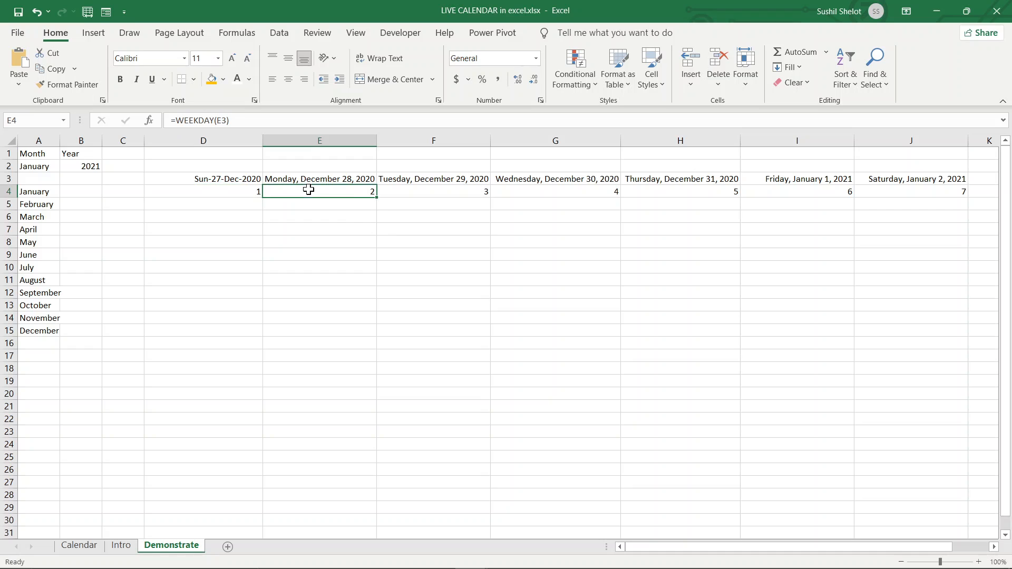
left_click(400, 191)
left_click(507, 190)
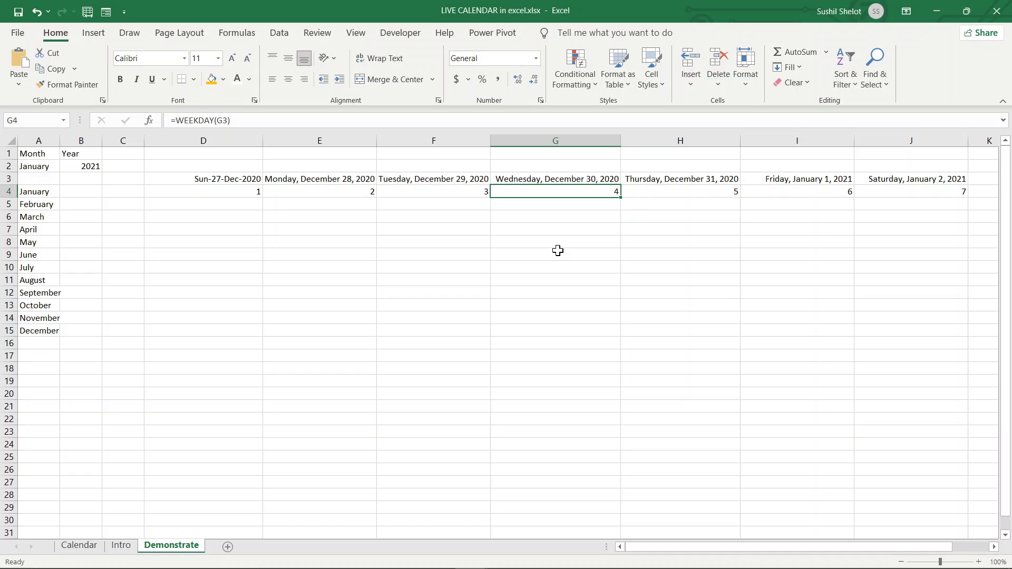
left_click(198, 179)
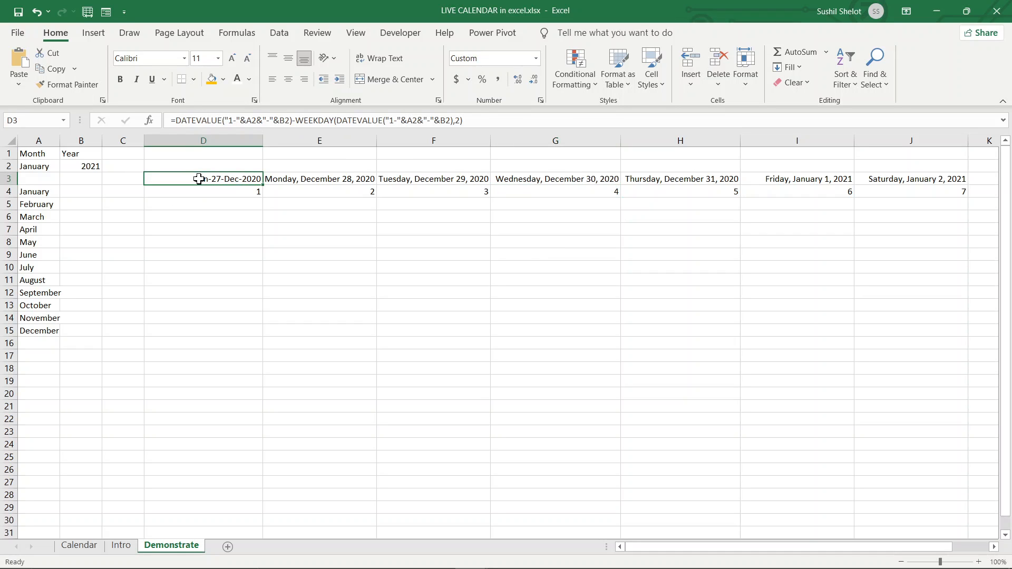
- Replace D4's formula with =D3+7 and fill the next-day formulas of E3:J3 down into row 4
left_click(254, 190)
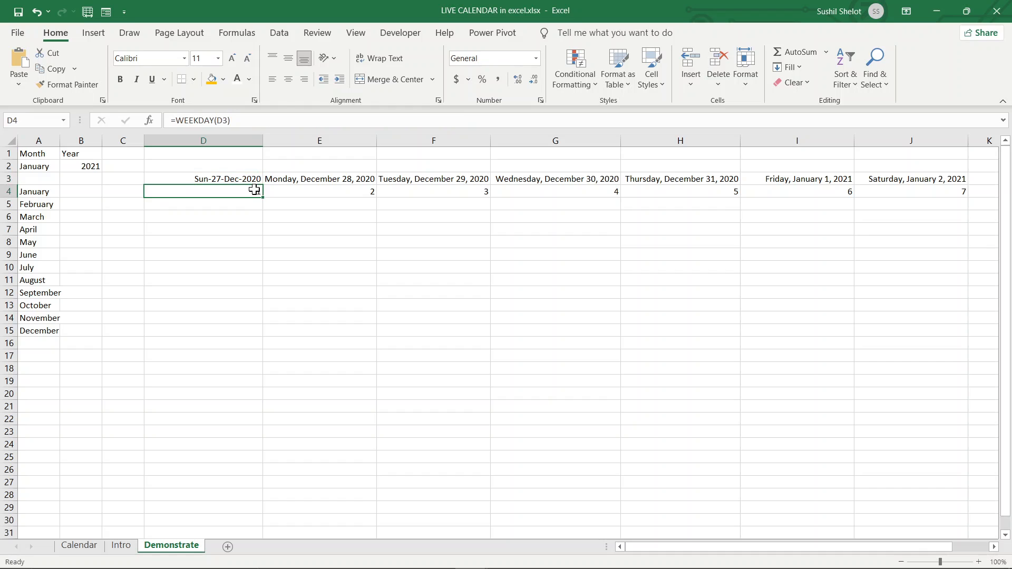
type("=")
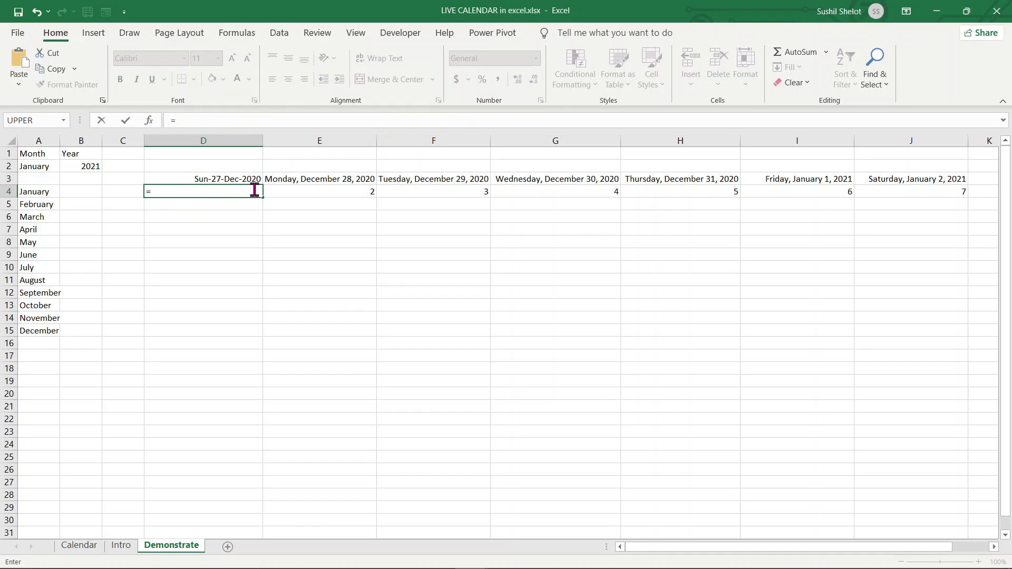
left_click(245, 177)
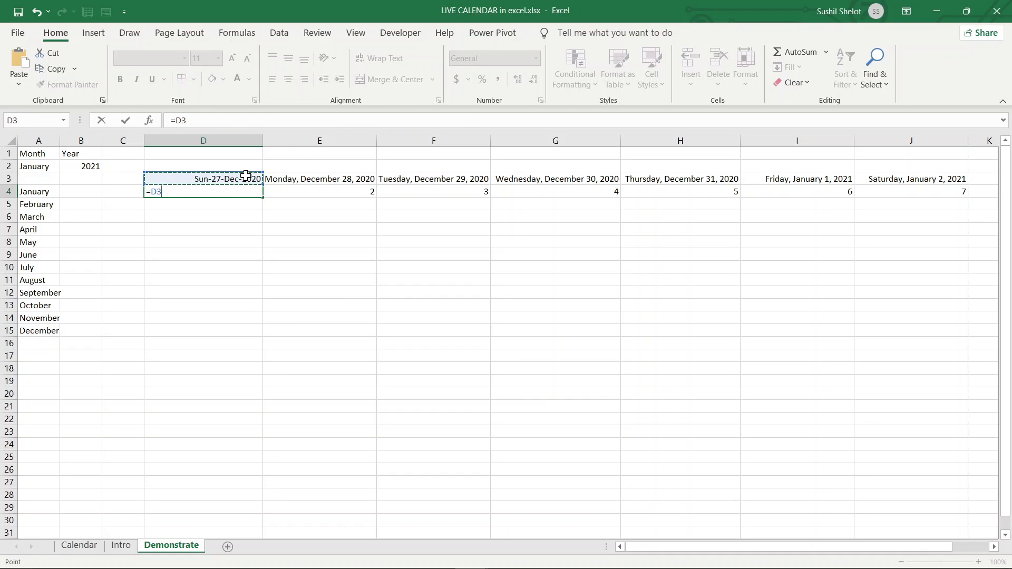
type("+7")
key("Return")
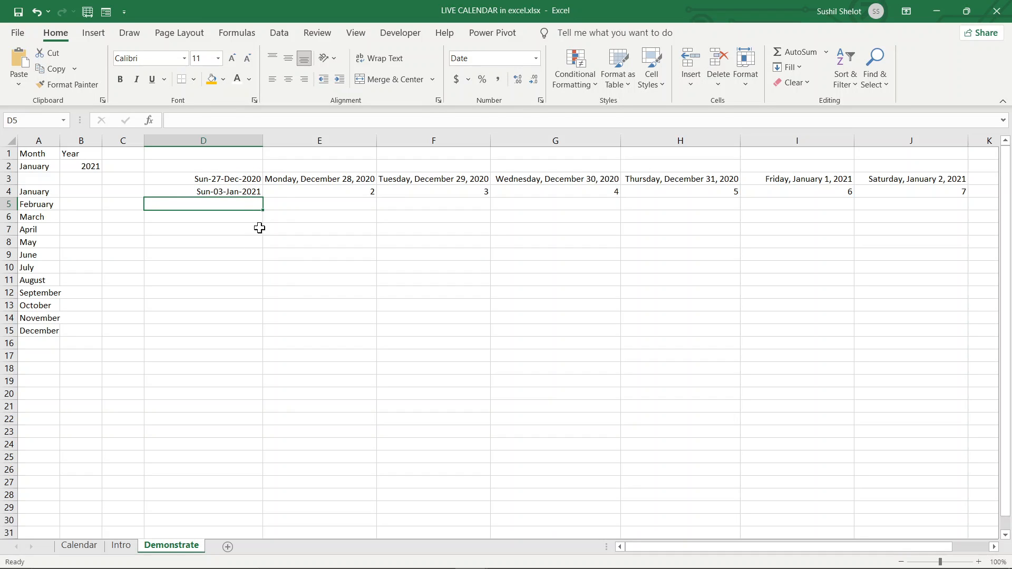
left_click_drag(289, 180, 973, 198)
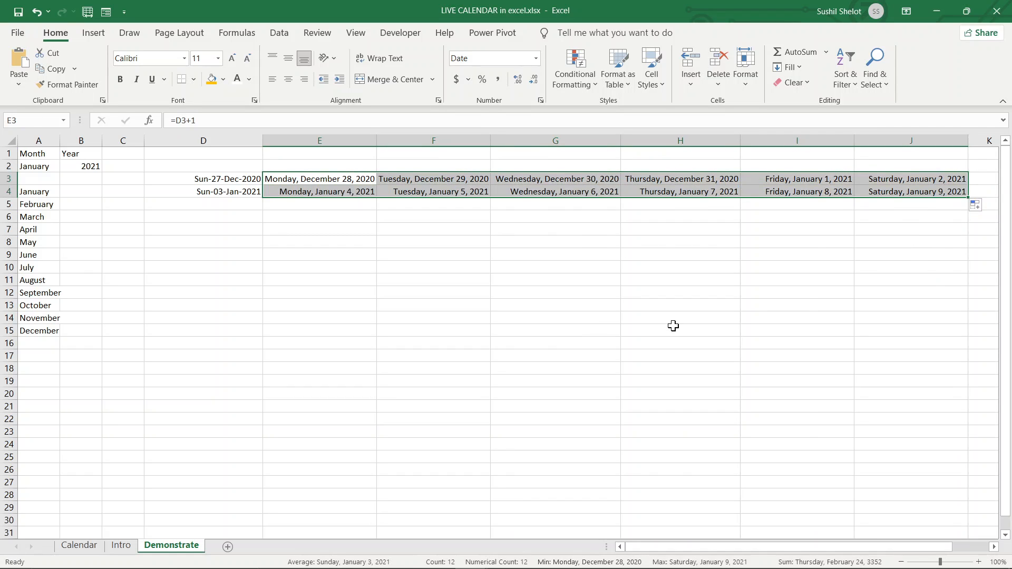
left_click(590, 330)
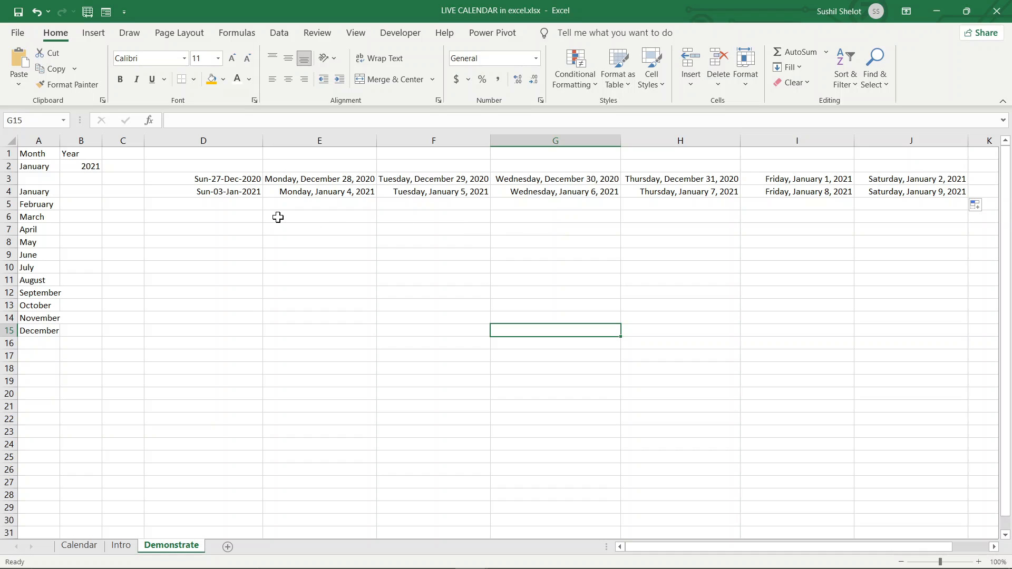
- Try to fill the formulas of D3:J4 together down to row 8
left_click_drag(232, 190, 970, 246)
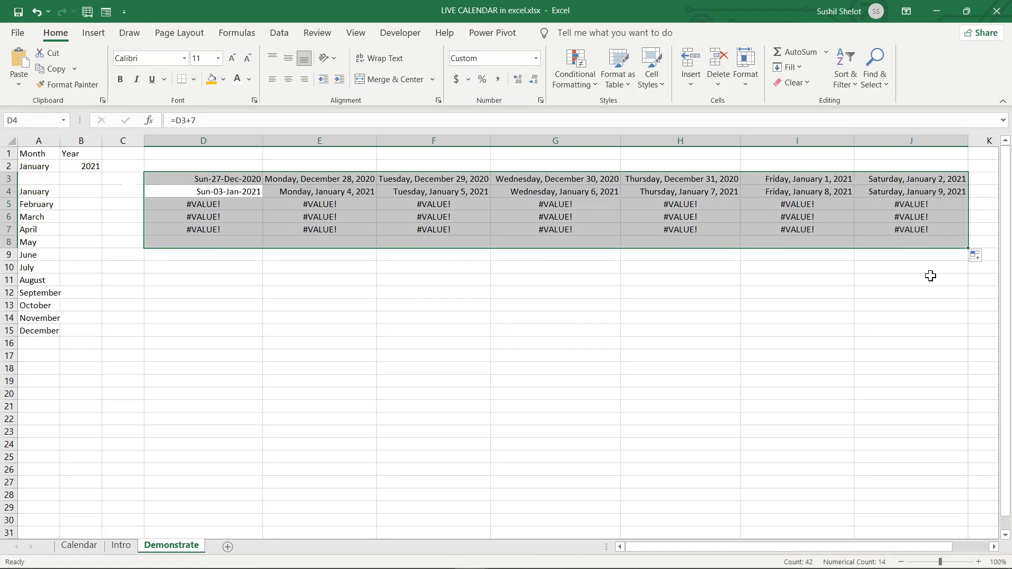
left_click(686, 321)
key("ctrl+z")
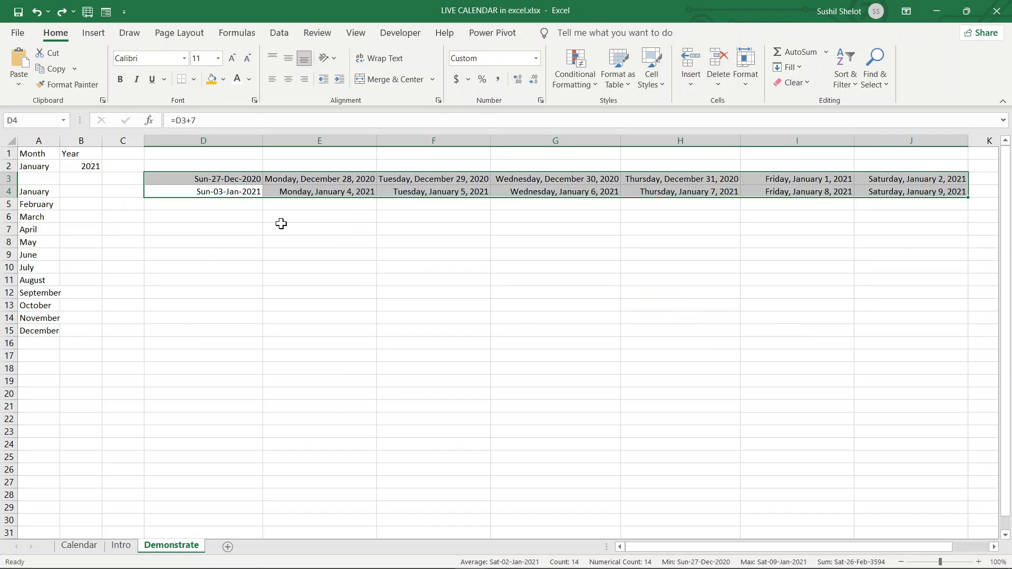
- Fill only the week formulas of D4:J4 down to row 8
left_click_drag(244, 194, 968, 248)
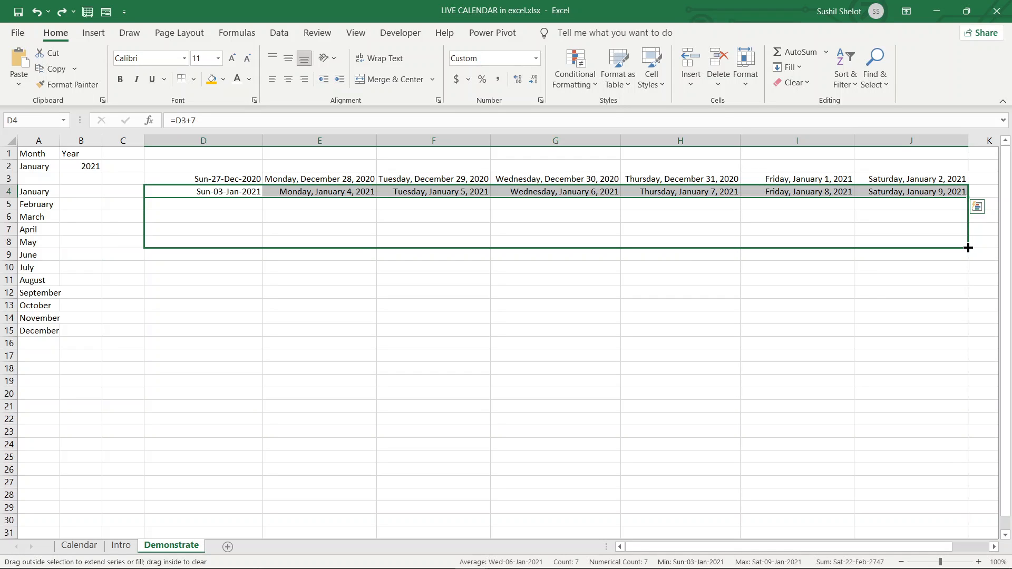
left_click_drag(968, 248, 968, 247)
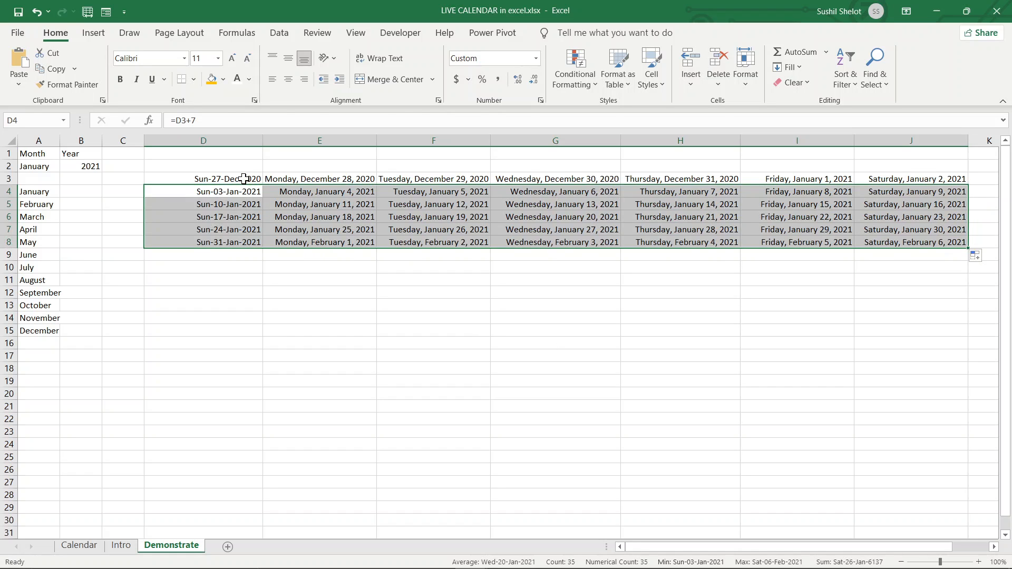
left_click_drag(252, 179, 241, 240)
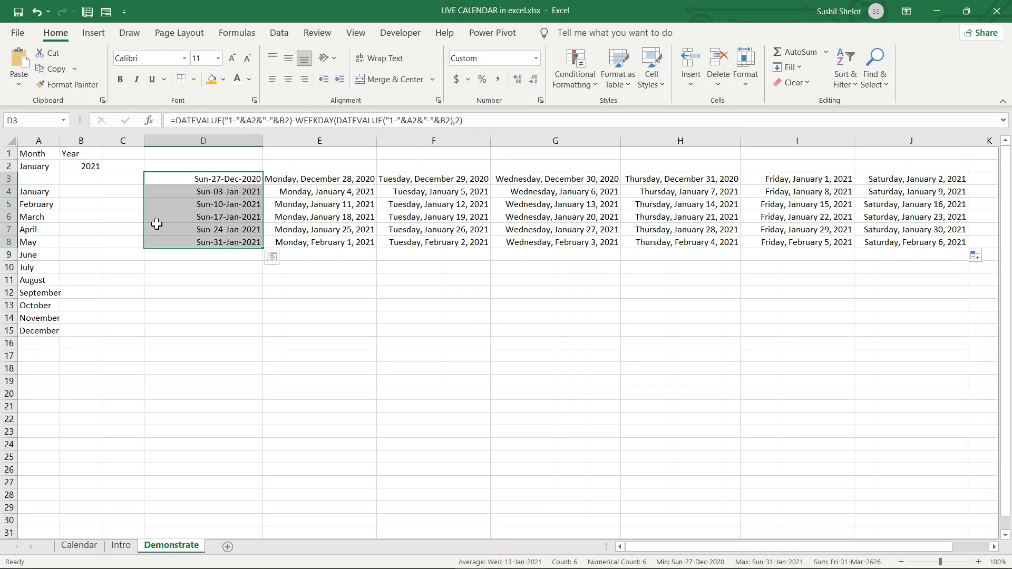
left_click(317, 346)
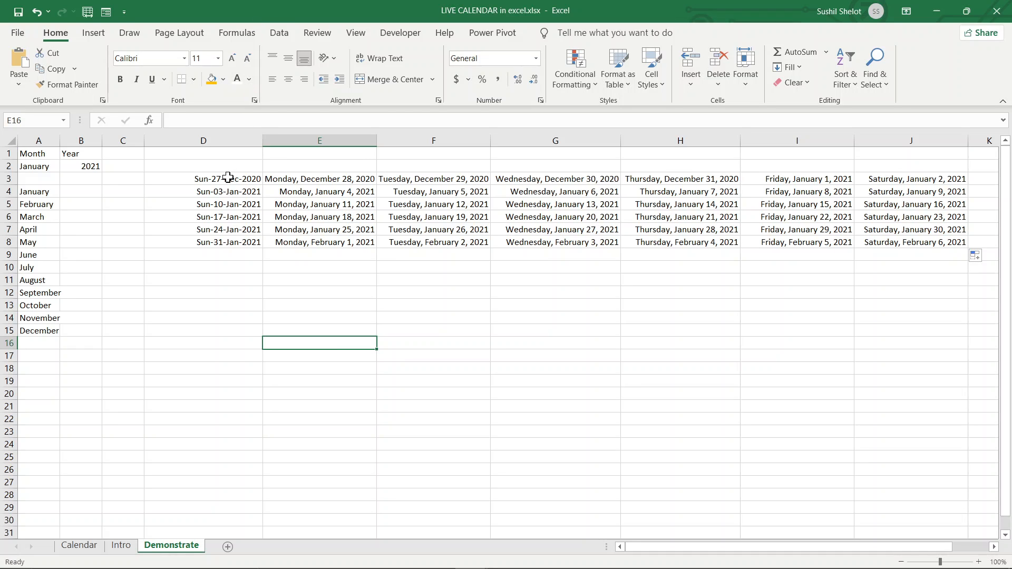
- Format all calendar dates in D3:J8 with the custom number format ddd-dd-mmm-yyyy
left_click_drag(228, 178, 890, 238)
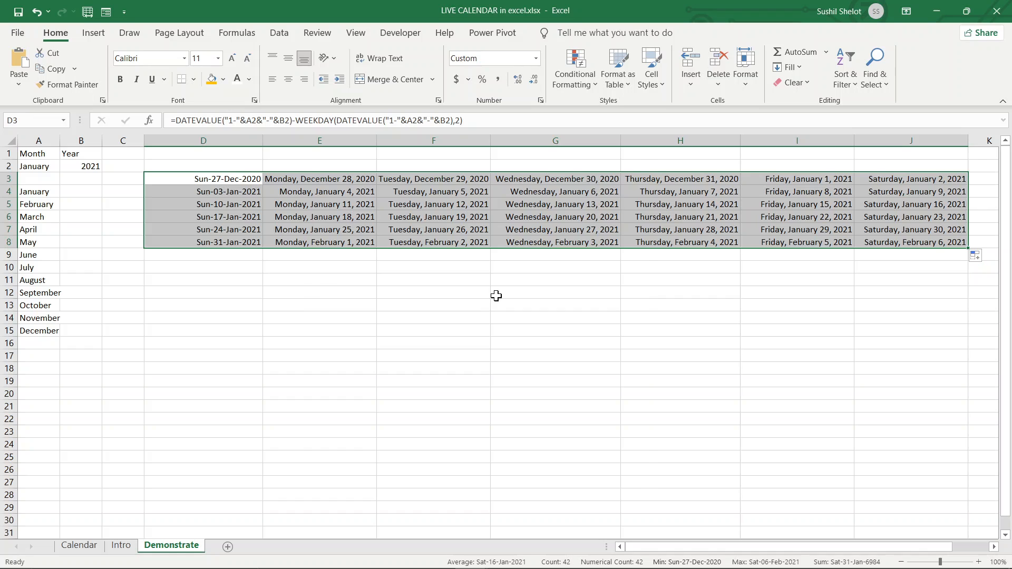
key("ctrl+1")
left_click(327, 321)
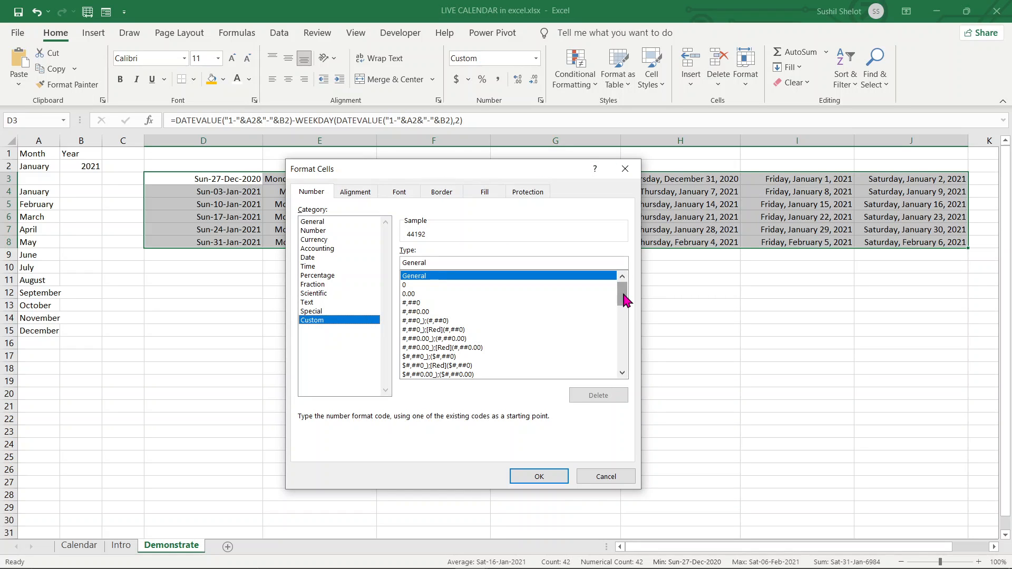
left_click_drag(623, 295, 619, 370)
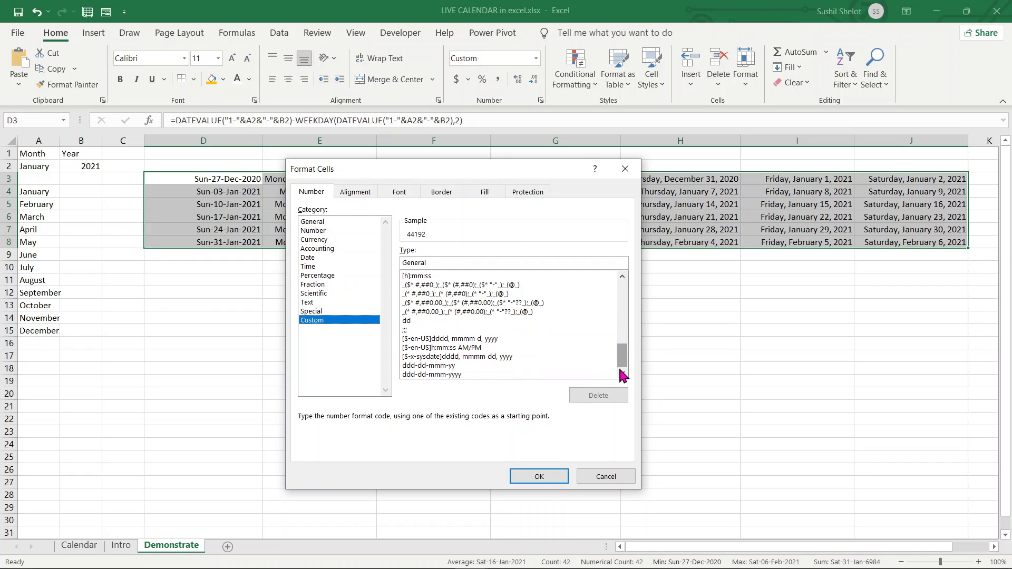
left_click(461, 374)
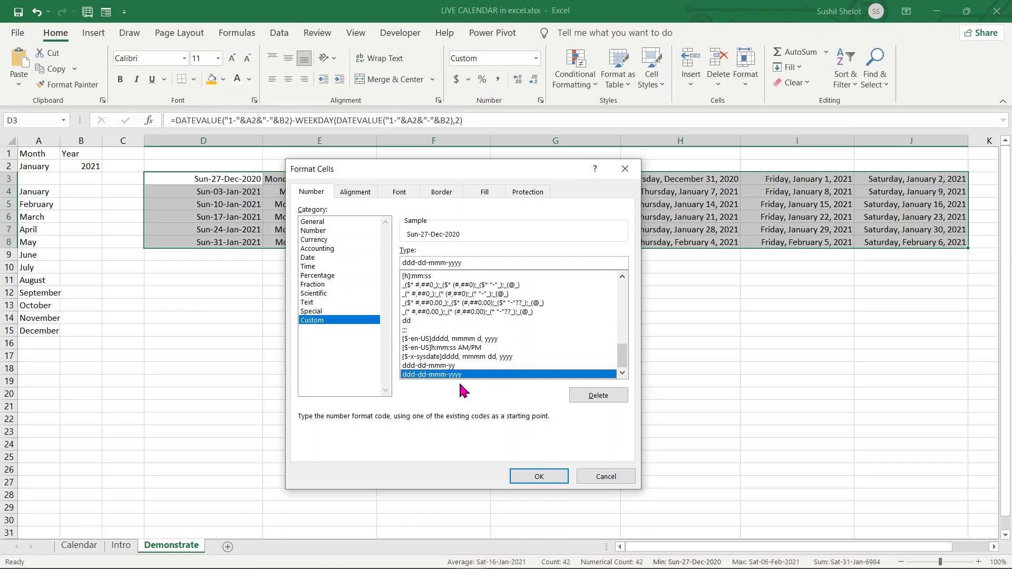
left_click(540, 477)
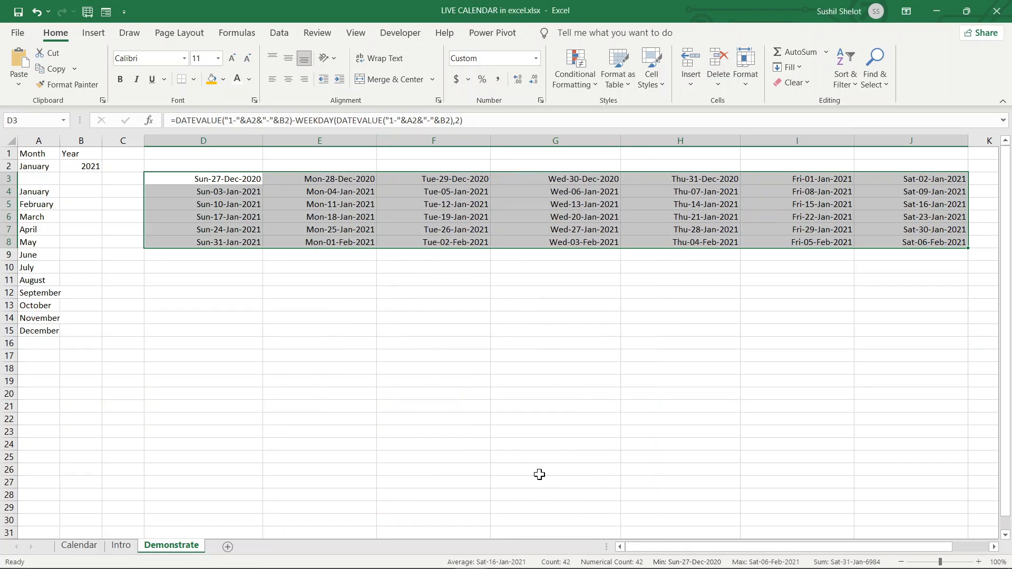
left_click(583, 377)
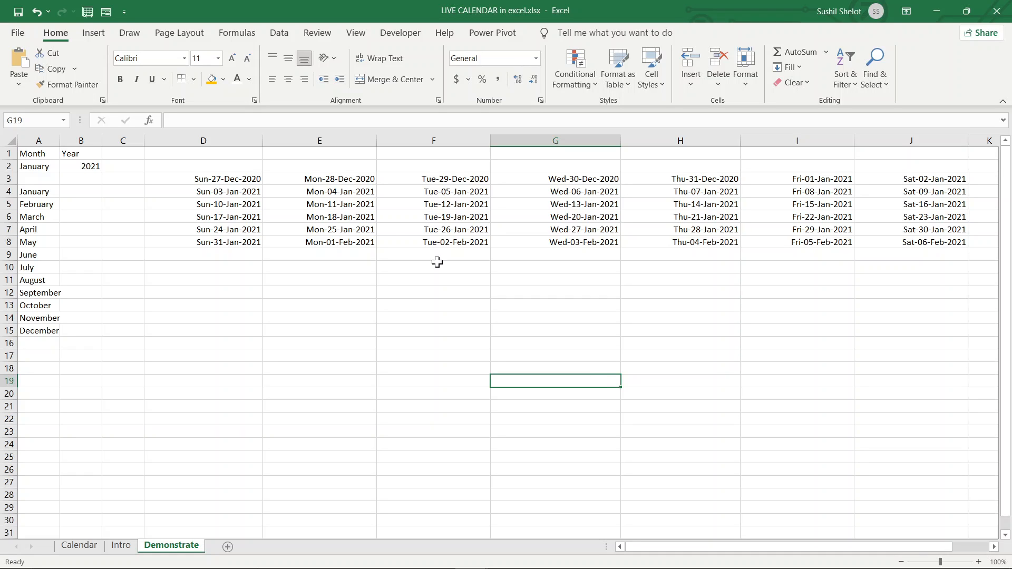
- Enter =SWITCH(WEEKDAY(D3),1,"SUNDAY",2,"MONDAY",3,"TUESDAY",4,"WEDNESDAY",5,"THURSDAY",6,"FRIDAY",7,"SATURDAY") in D2 as the weekday heading
left_click(216, 162)
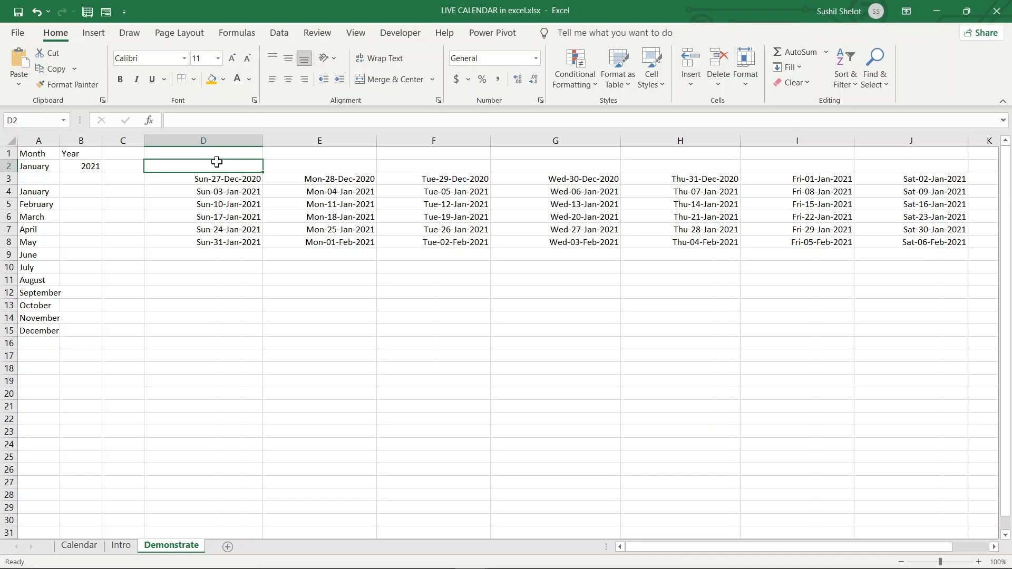
type("=")
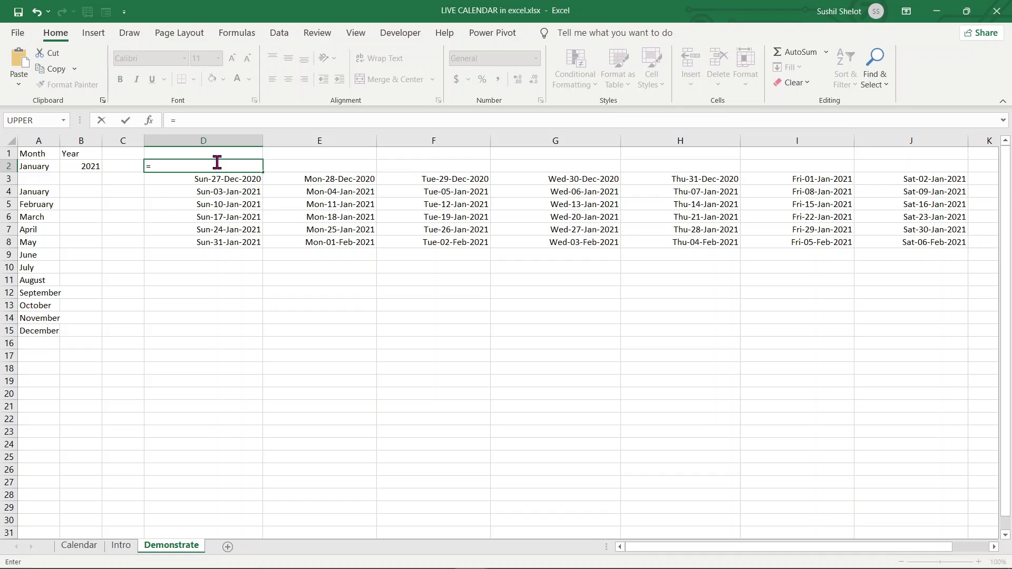
type("SW")
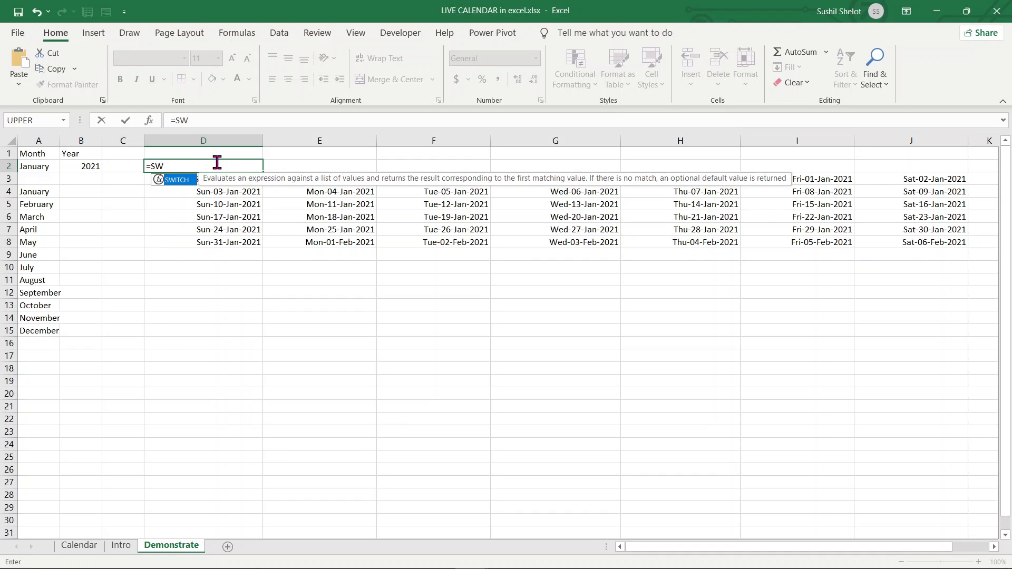
key("Tab")
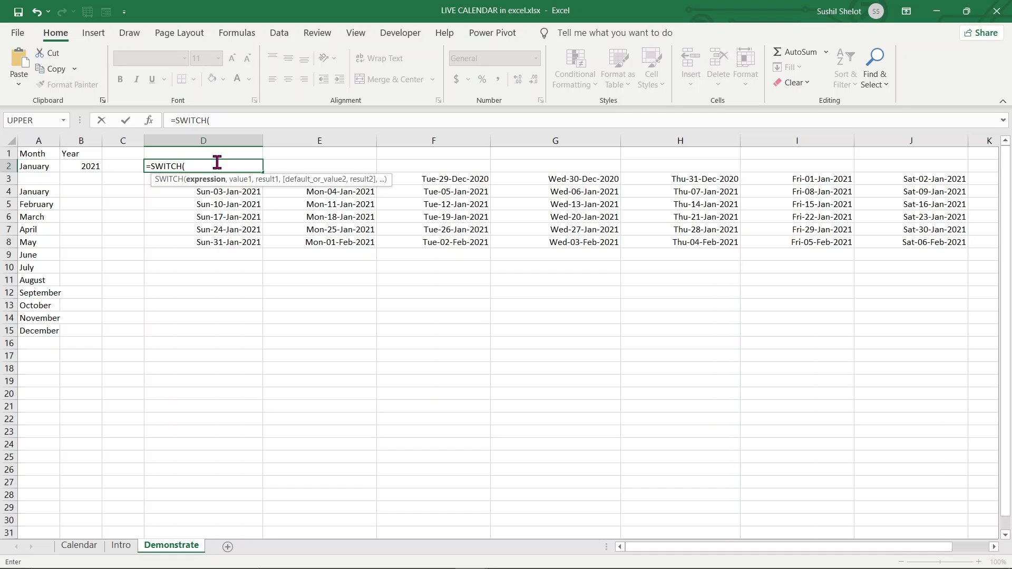
type("Wee")
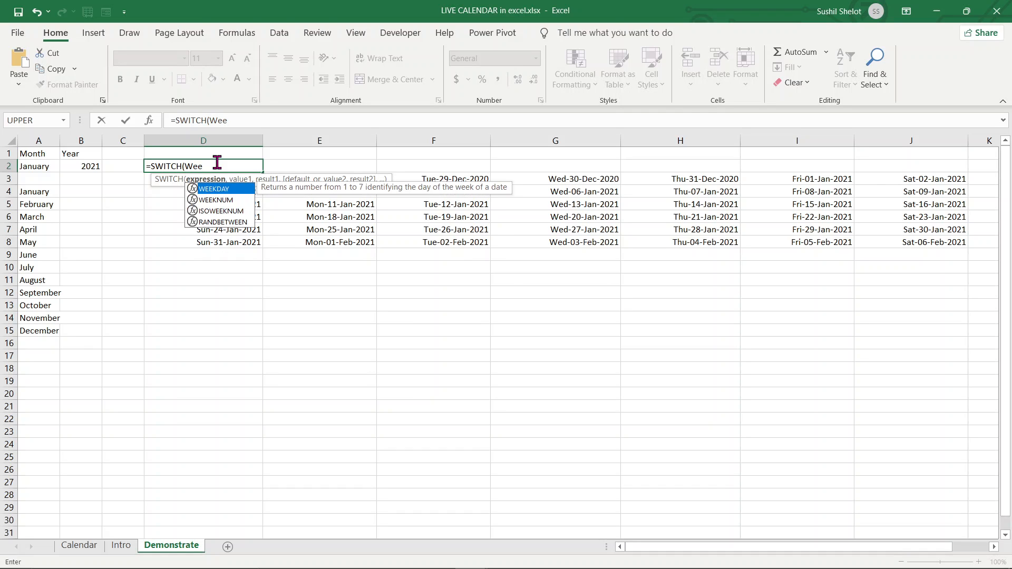
key("Tab")
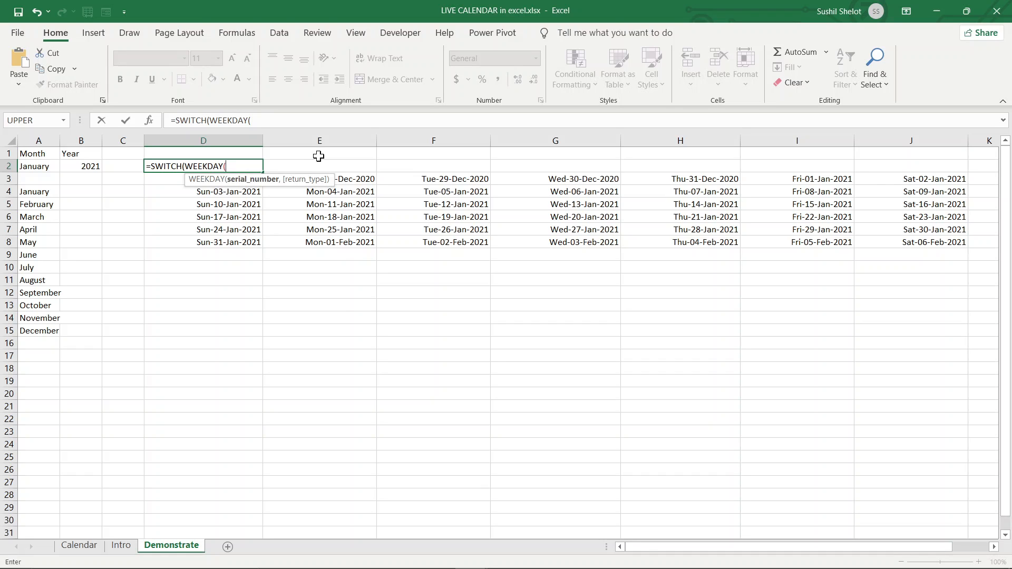
type("D3)")
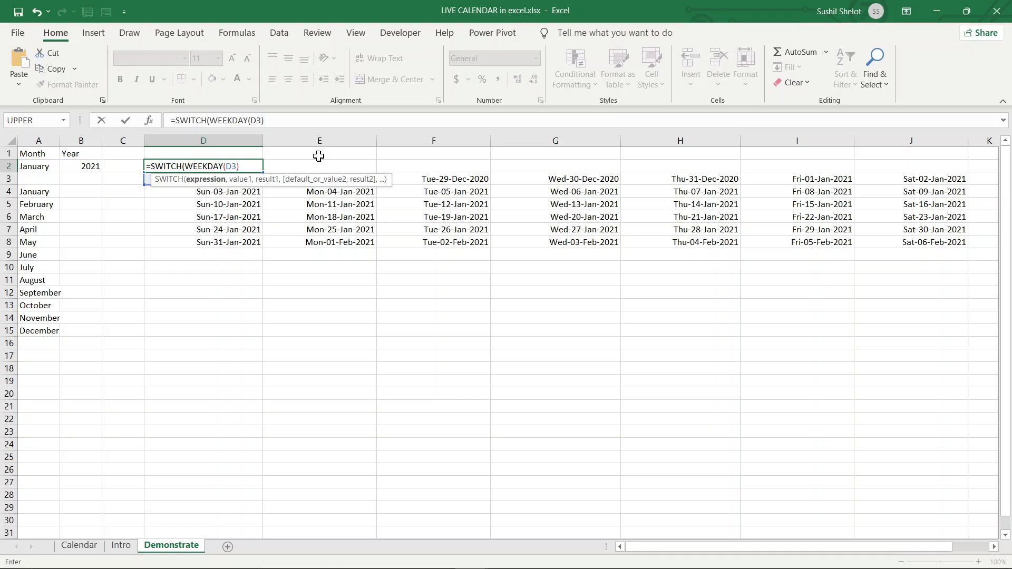
type(",")
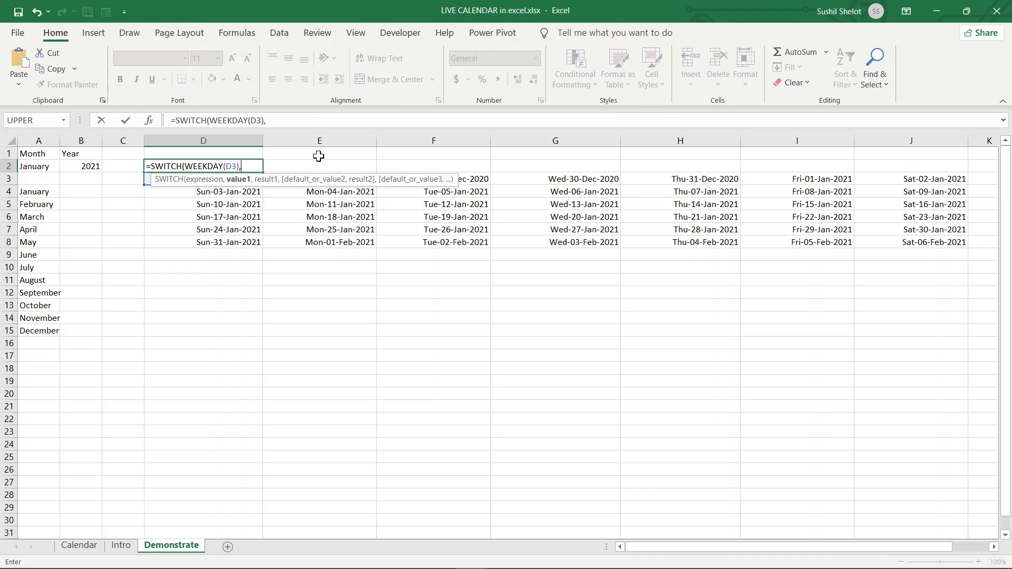
type("1,\"")
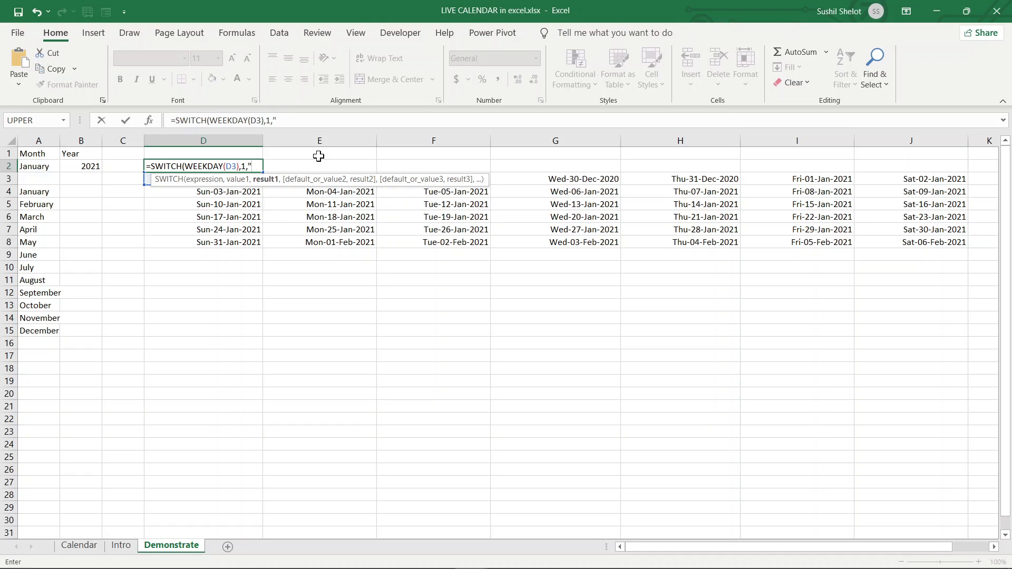
type("MONDAY\",2")
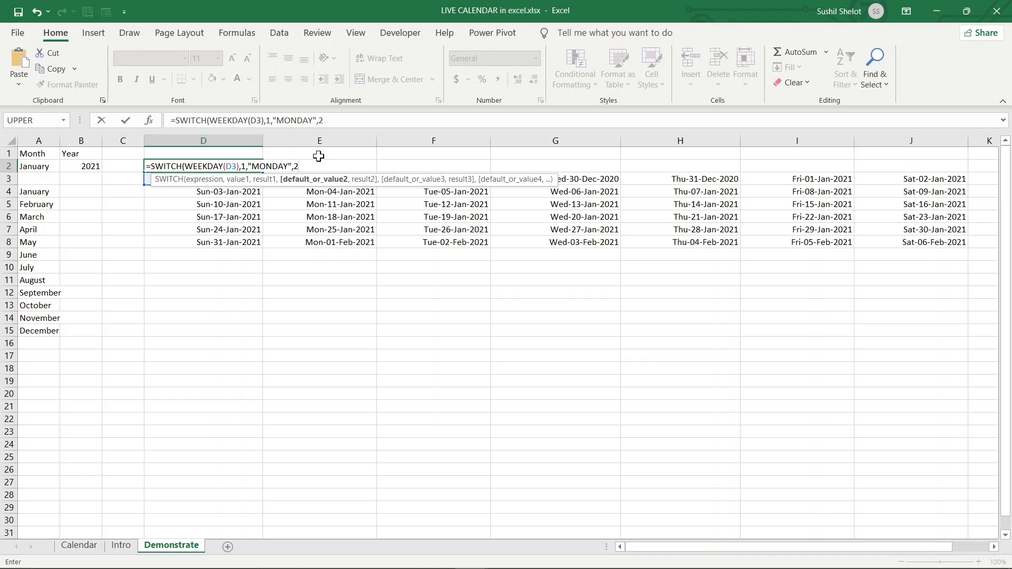
type(",\"")
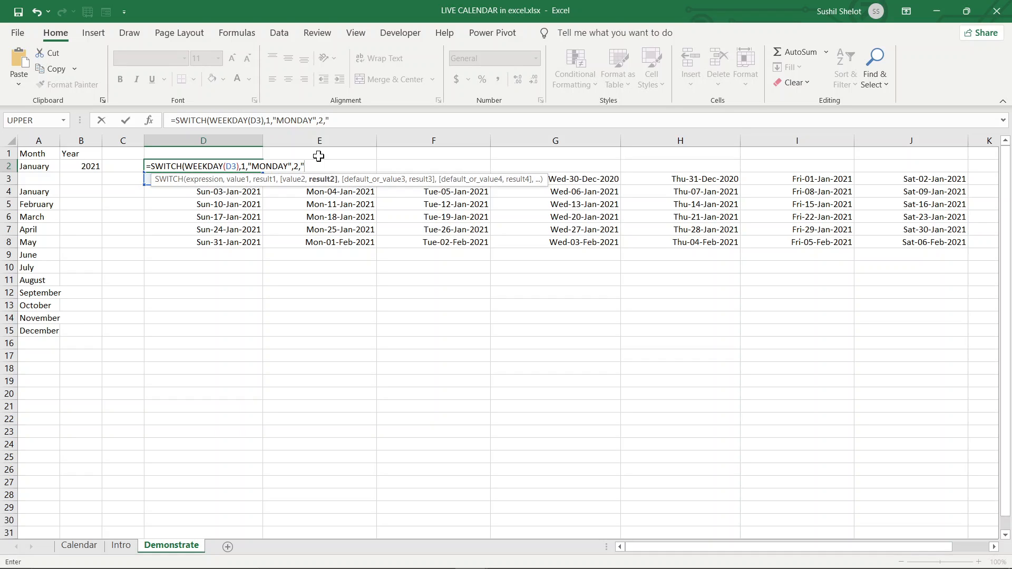
type("TUESDAY\",3,\"")
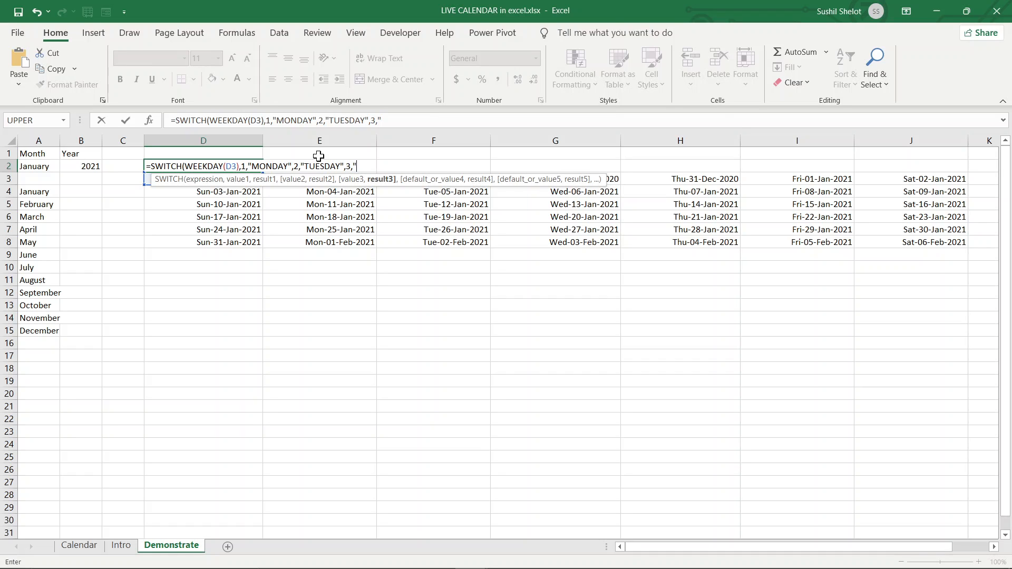
type("WEDNESDAY")
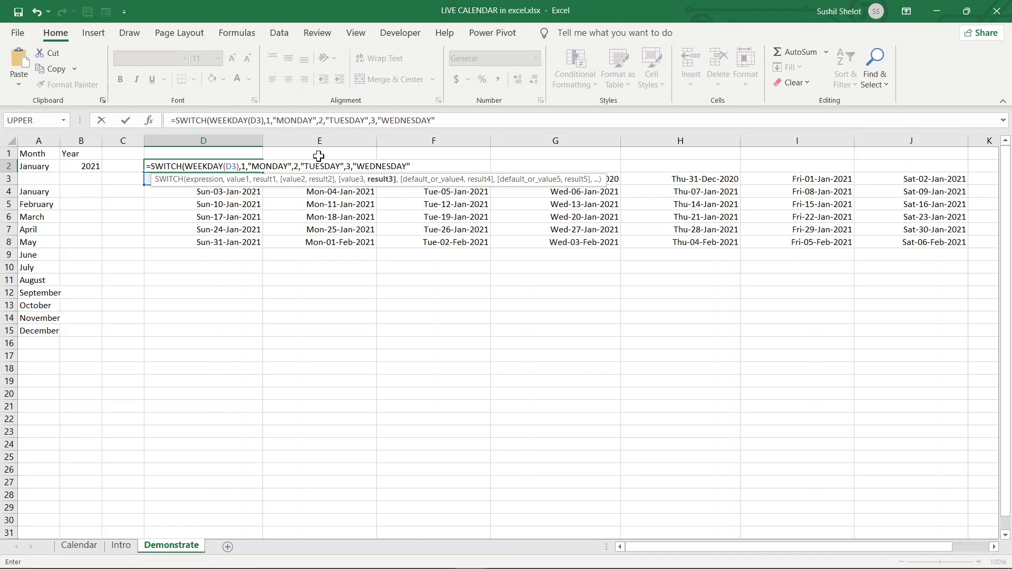
type("`")
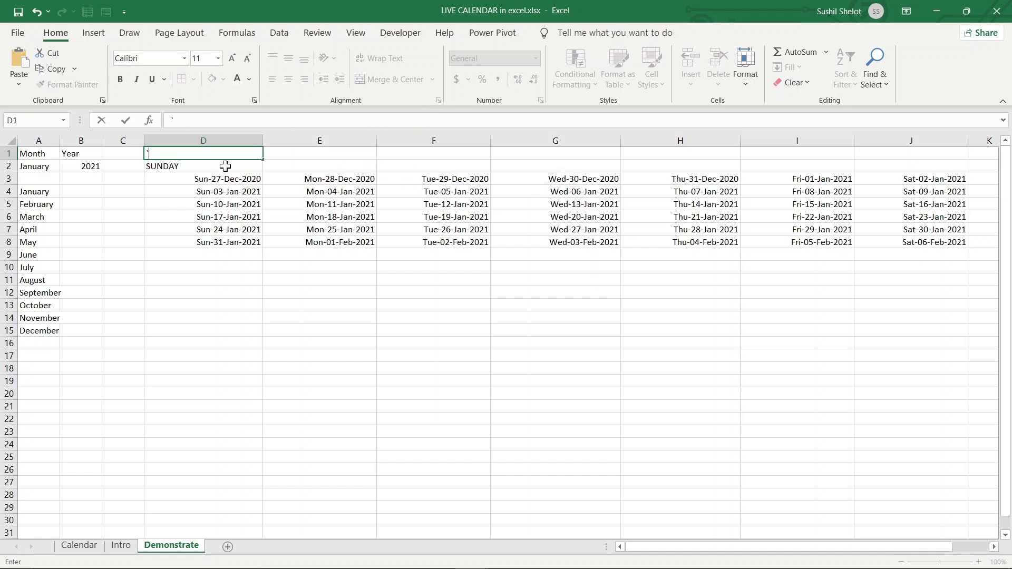
key("Return")
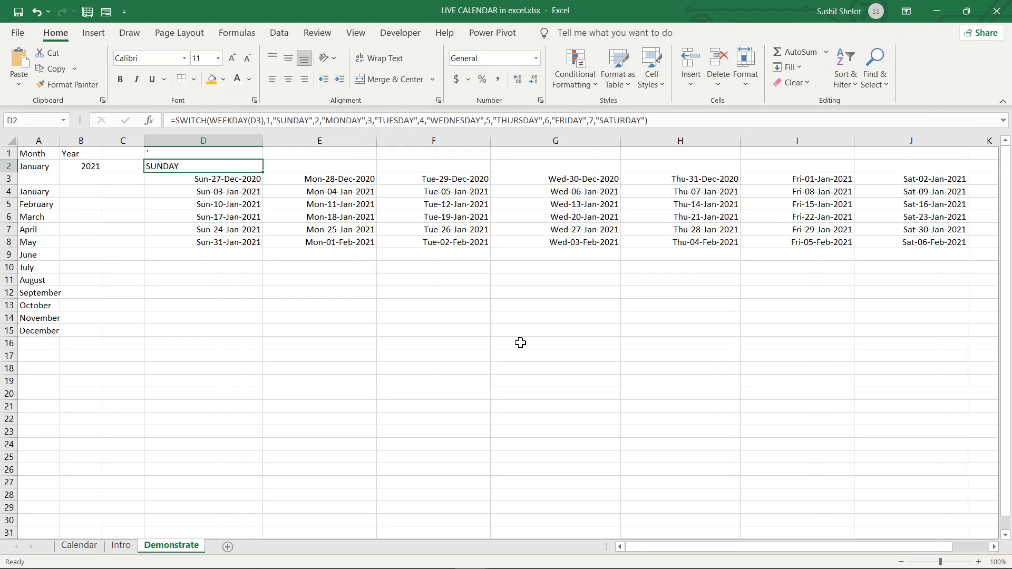
- Fill D2's weekday heading formula across to J2 and centre the headings horizontally and vertically
left_click(235, 257)
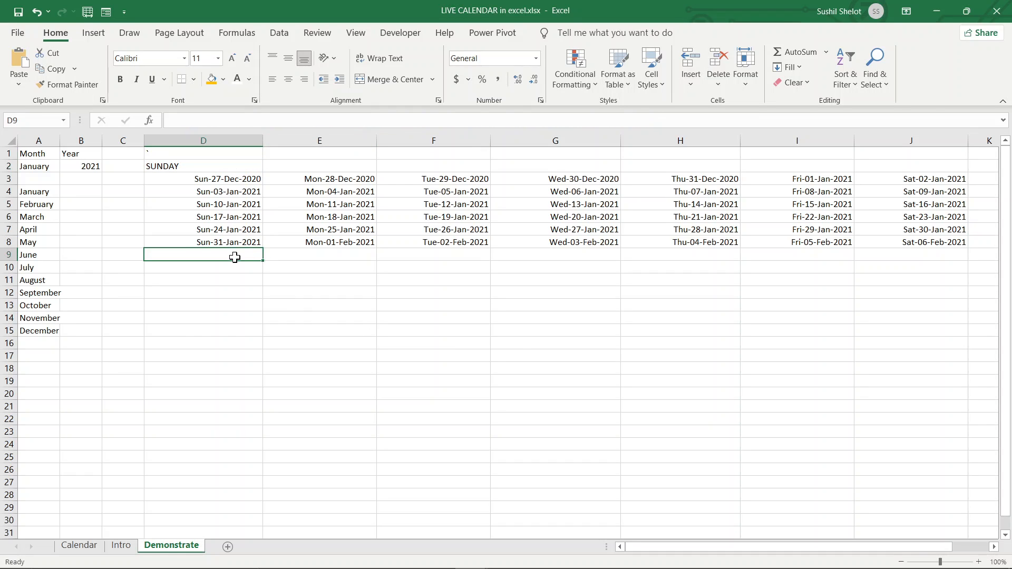
left_click(247, 168)
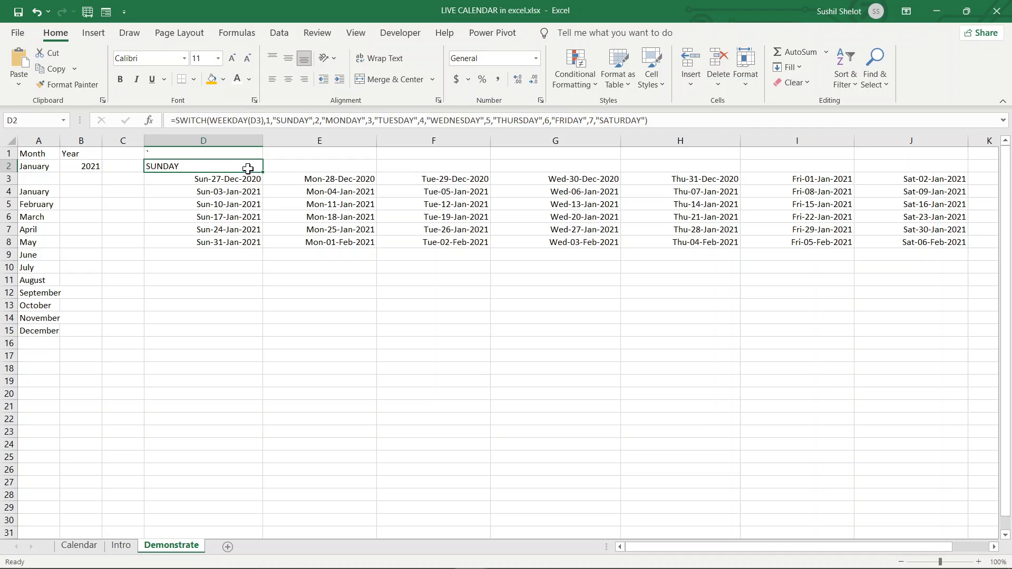
left_click(332, 166)
left_click(251, 169)
left_click_drag(261, 169, 932, 169)
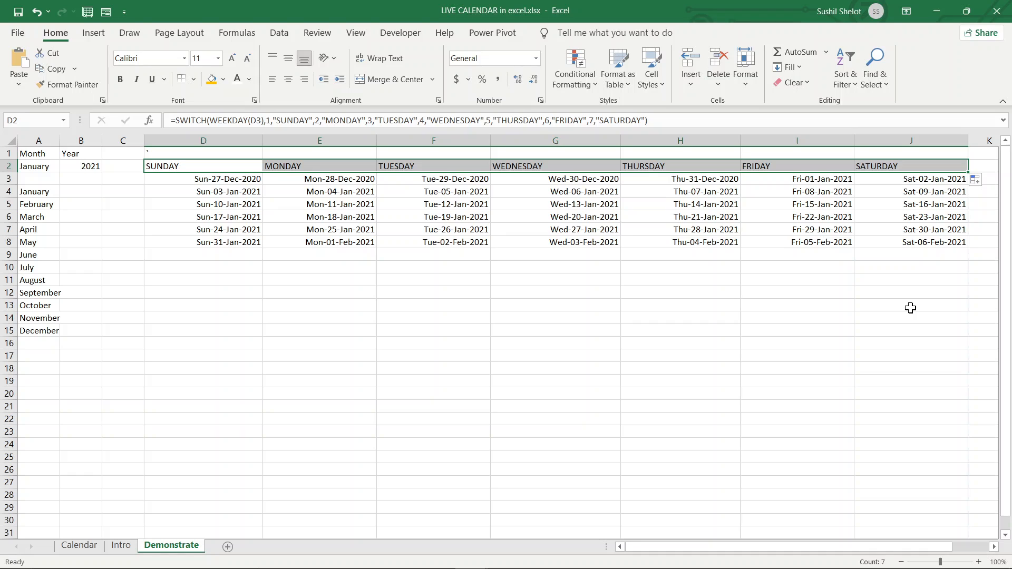
left_click(289, 79)
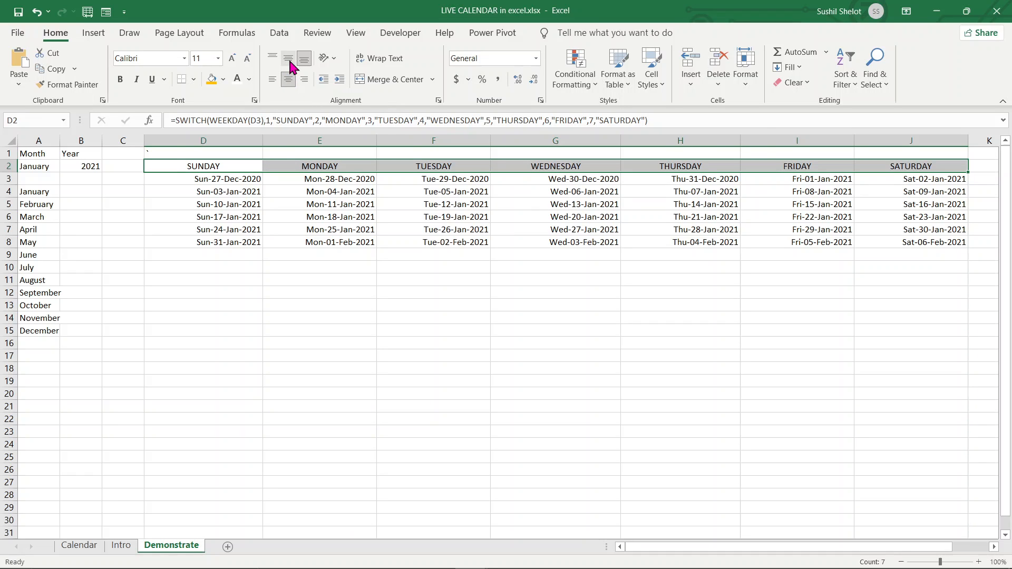
left_click(369, 352)
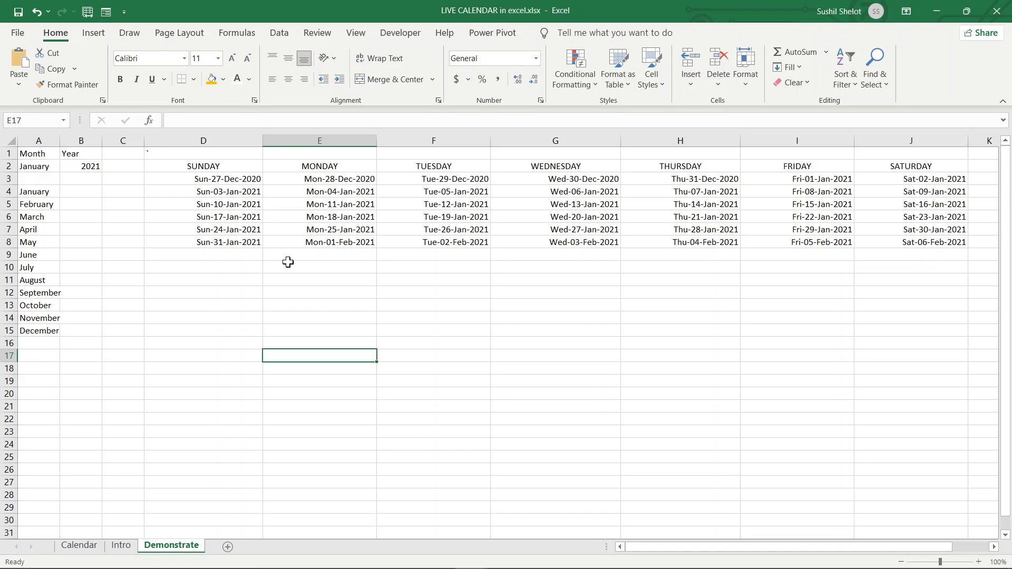
- Examine the Sunday and Monday columns against their headings, and the formulas and neighbouring-month dates in the first calendar row D3:J3
left_click_drag(232, 166, 233, 232)
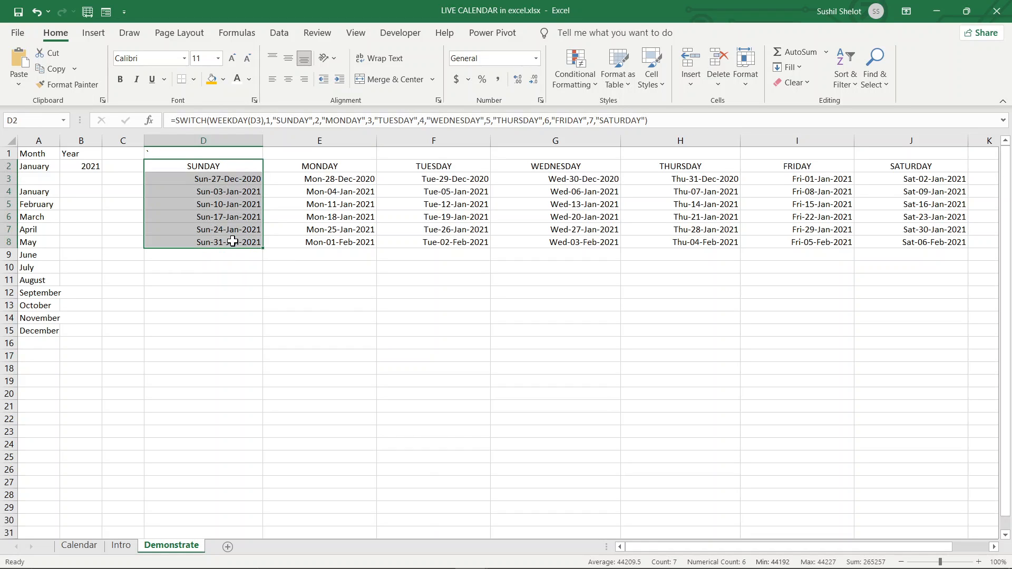
left_click_drag(316, 166, 319, 234)
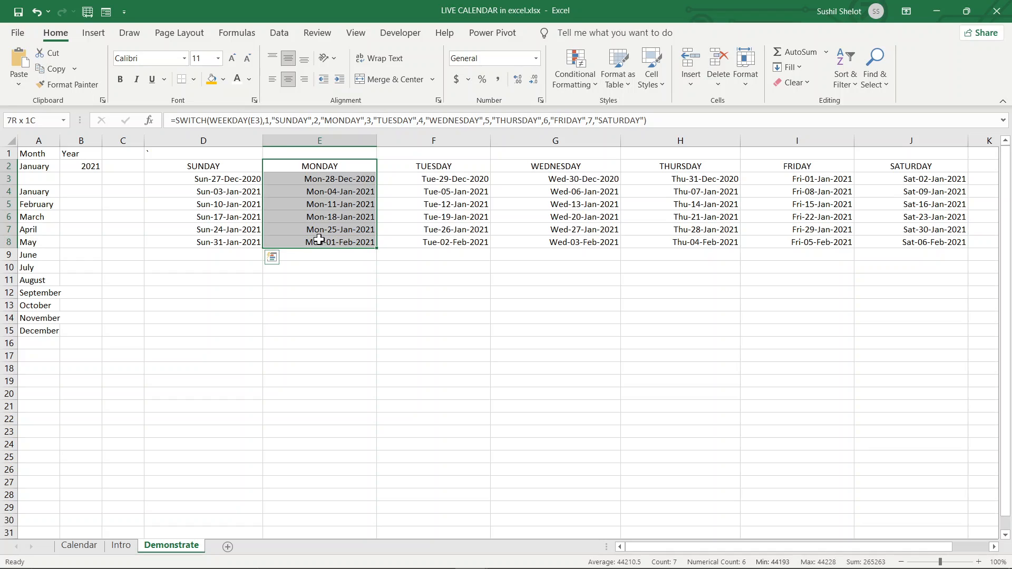
left_click(568, 333)
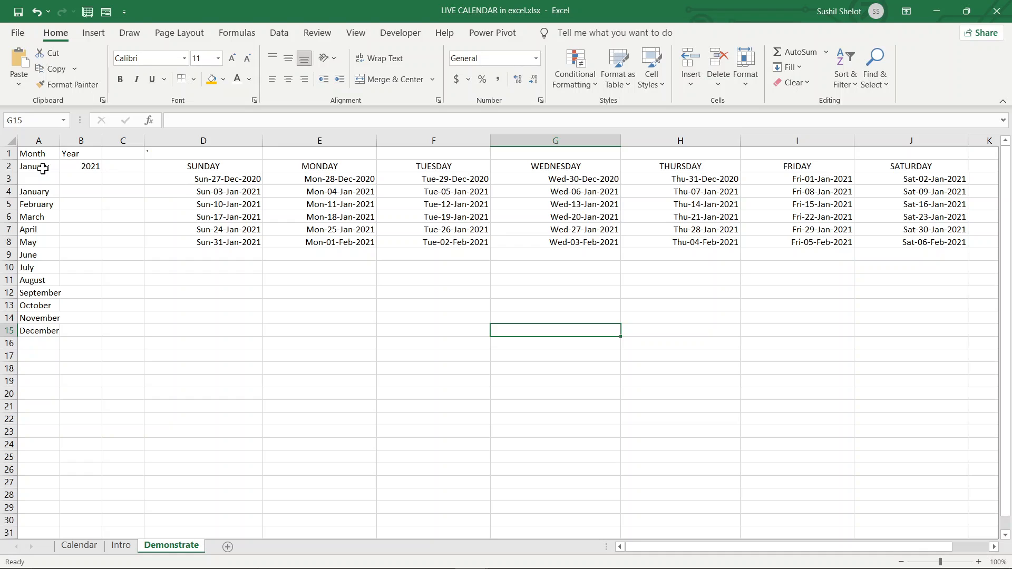
left_click(42, 167)
left_click(230, 180)
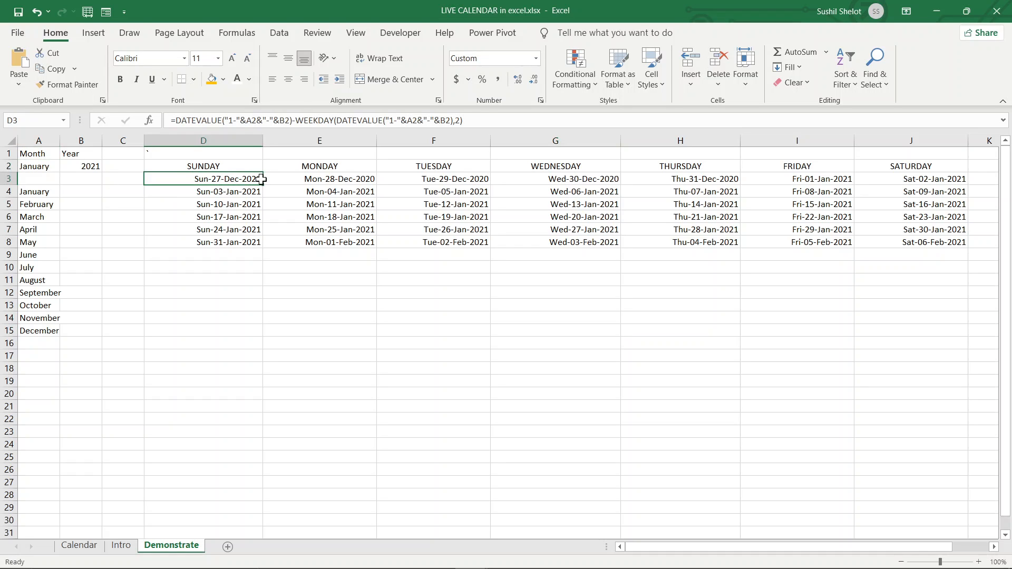
left_click(332, 179)
left_click(434, 180)
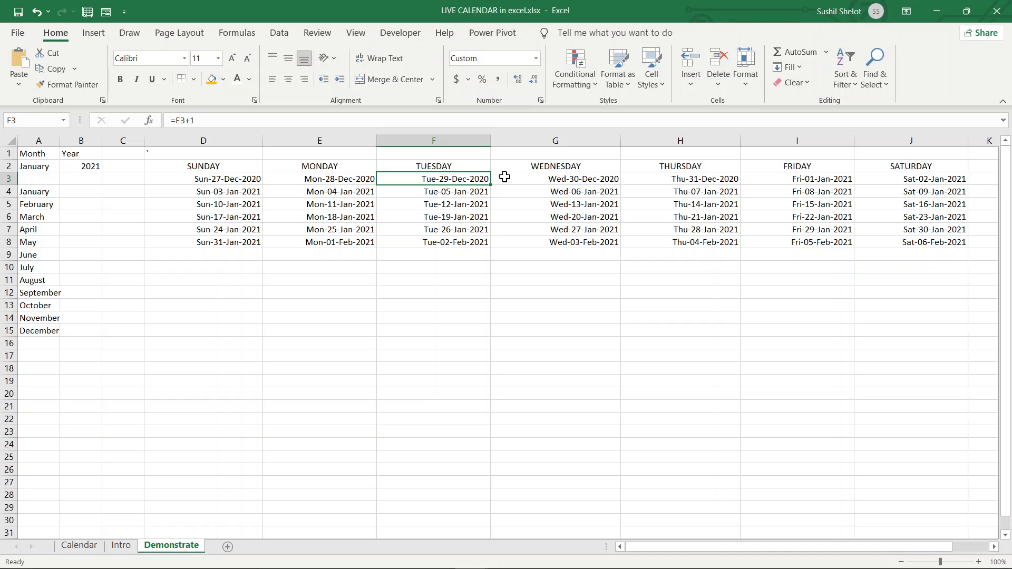
left_click(759, 180)
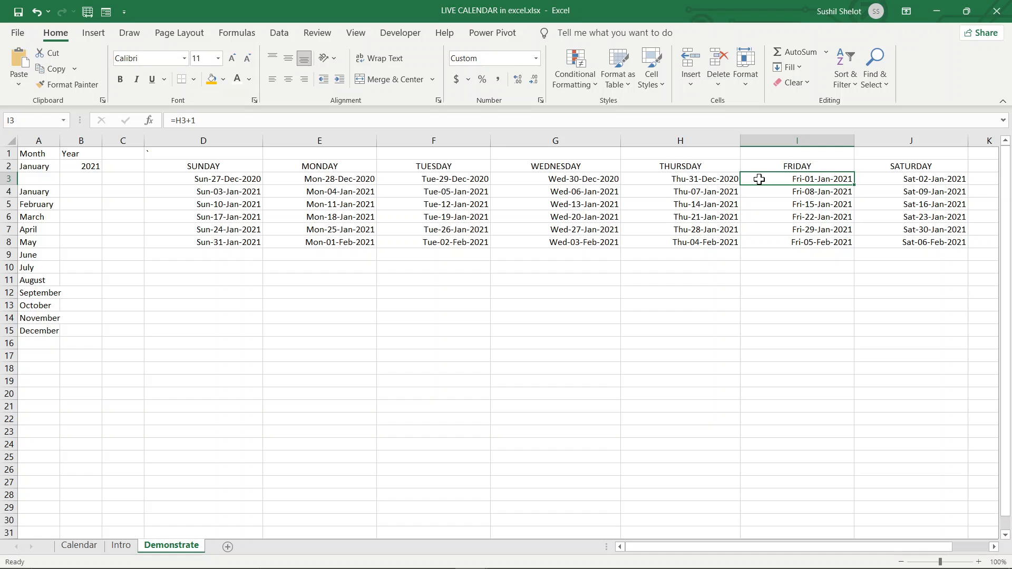
left_click_drag(758, 179, 242, 245)
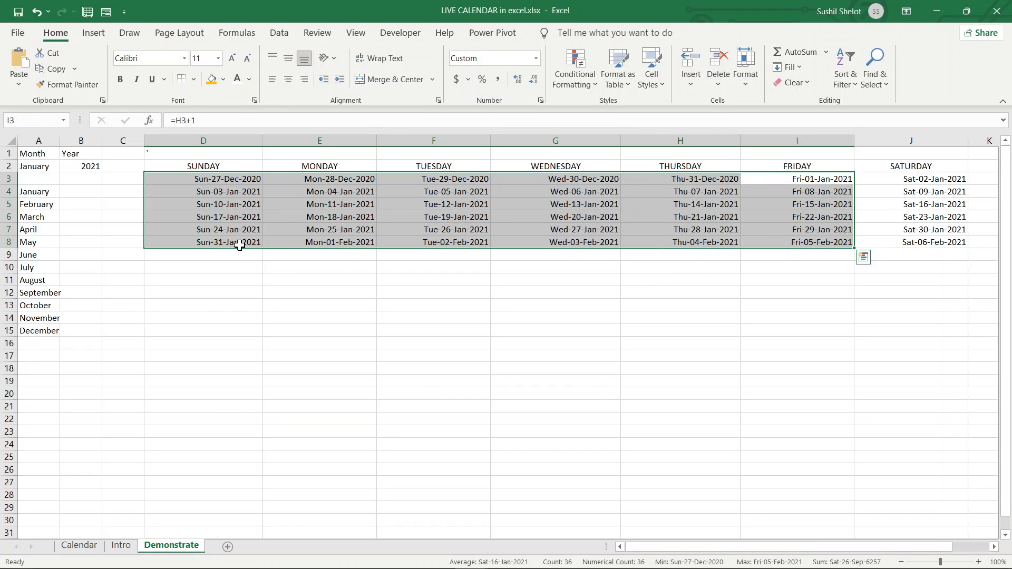
left_click(465, 344)
left_click_drag(802, 182, 898, 179)
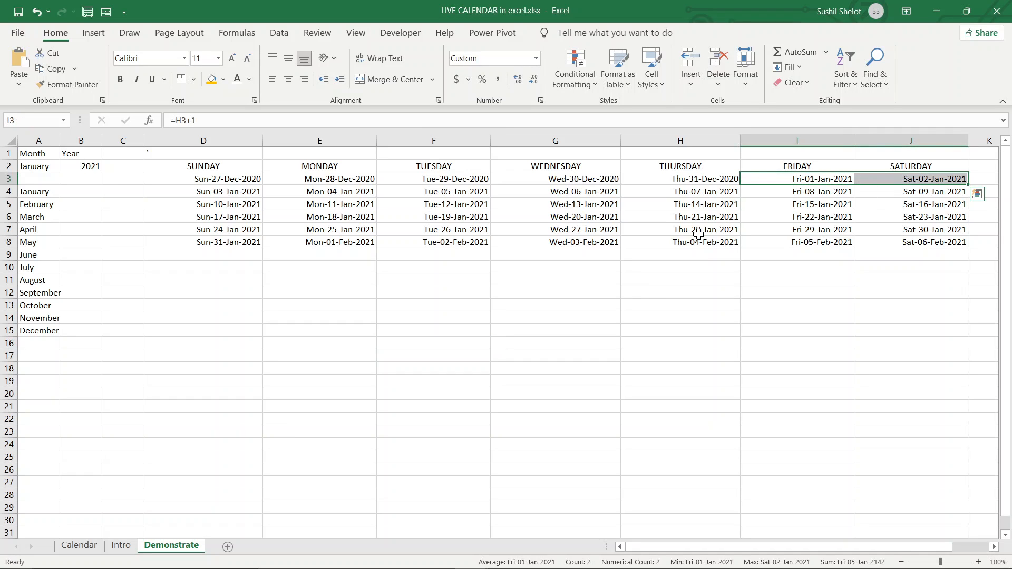
left_click(626, 284)
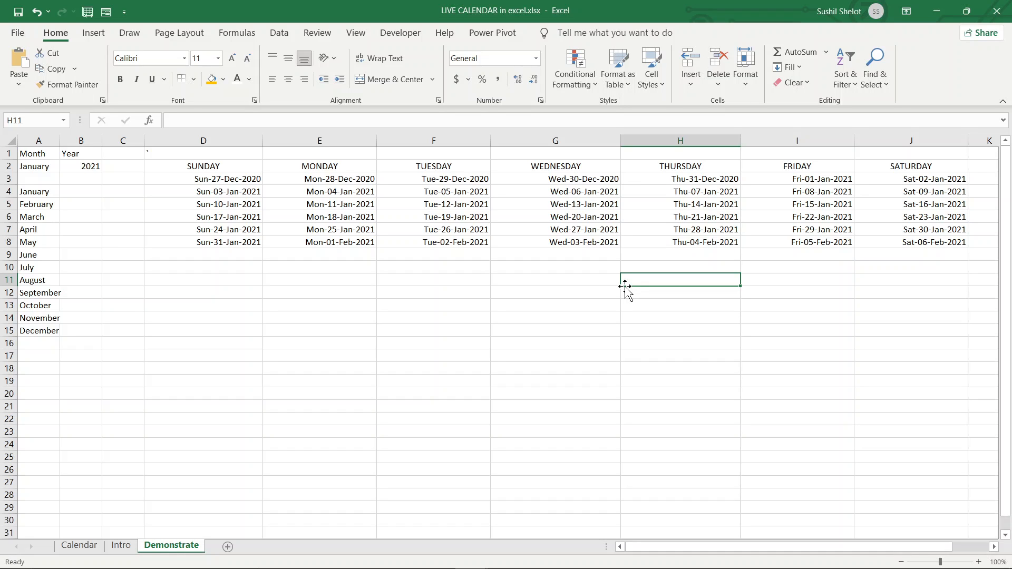
- Create a formula-based conditional formatting rule for D3:J8 with the formula =month(D3)<>month($G$6)
left_click(245, 179)
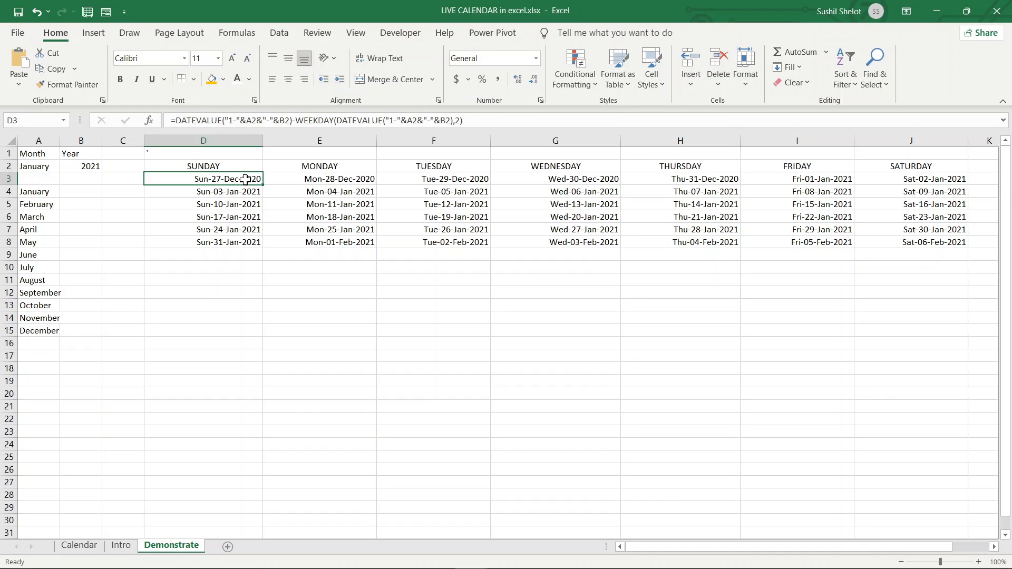
left_click_drag(246, 179, 881, 244)
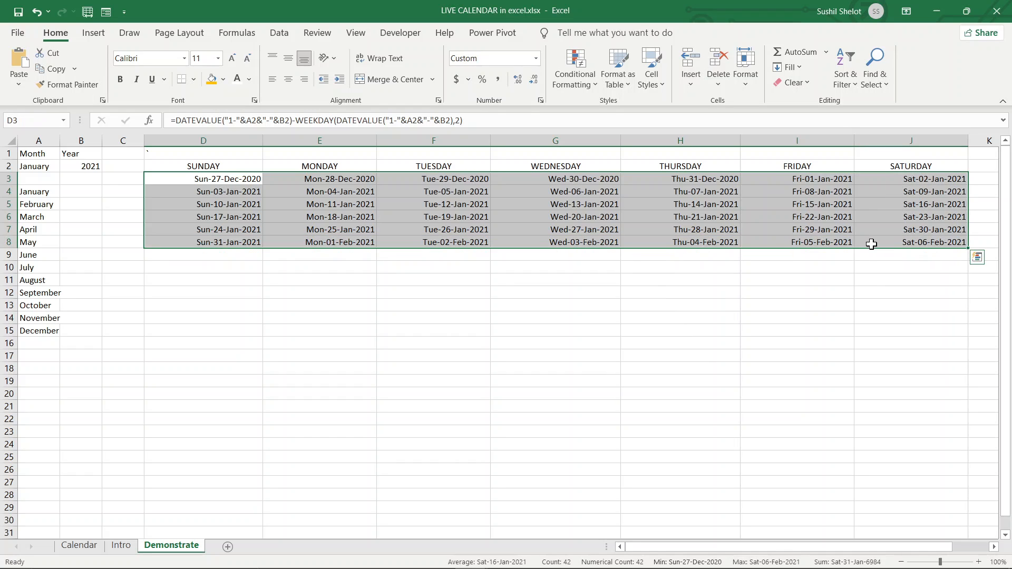
left_click(578, 86)
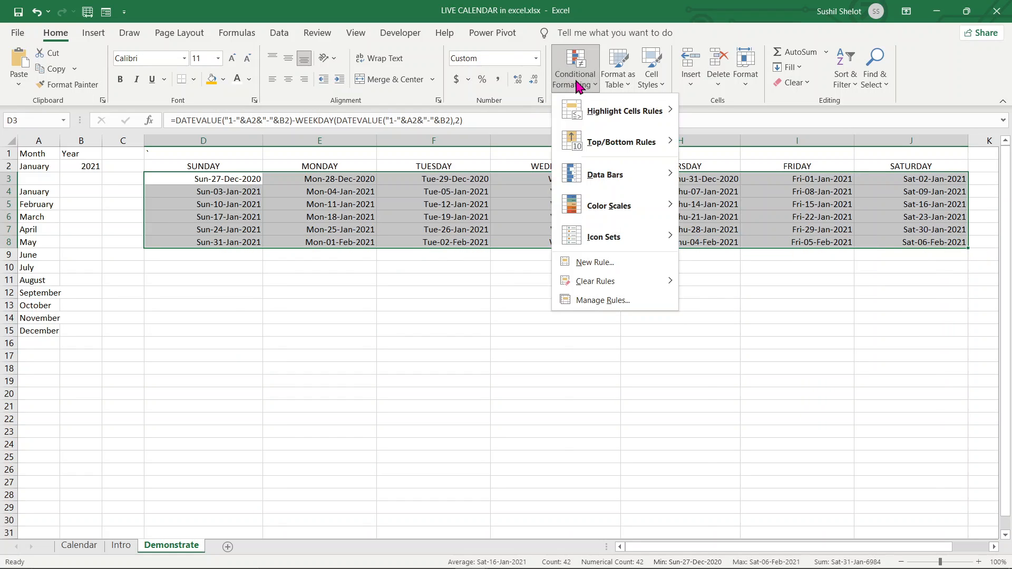
left_click(611, 265)
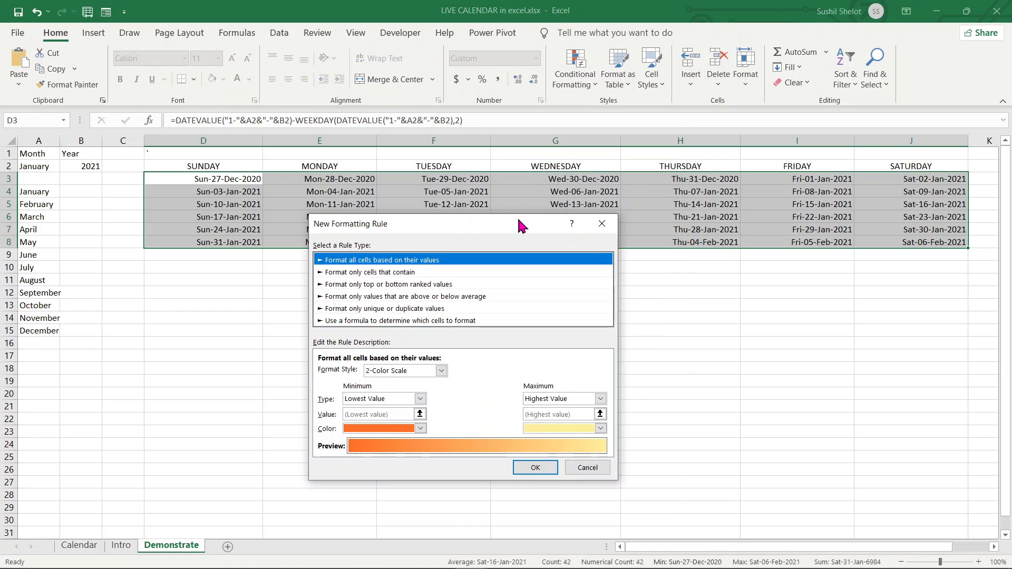
left_click_drag(519, 224, 573, 267)
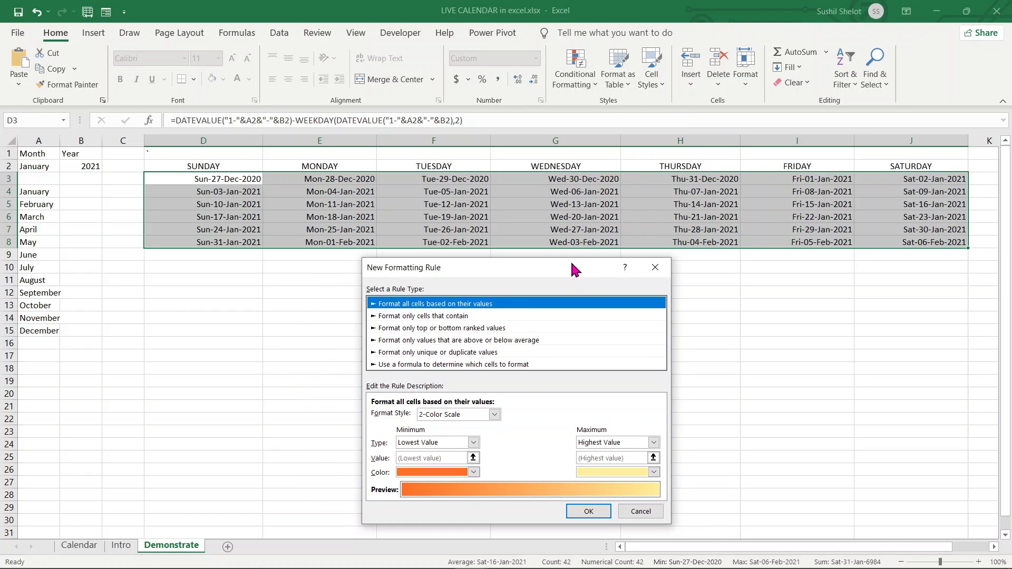
left_click(508, 365)
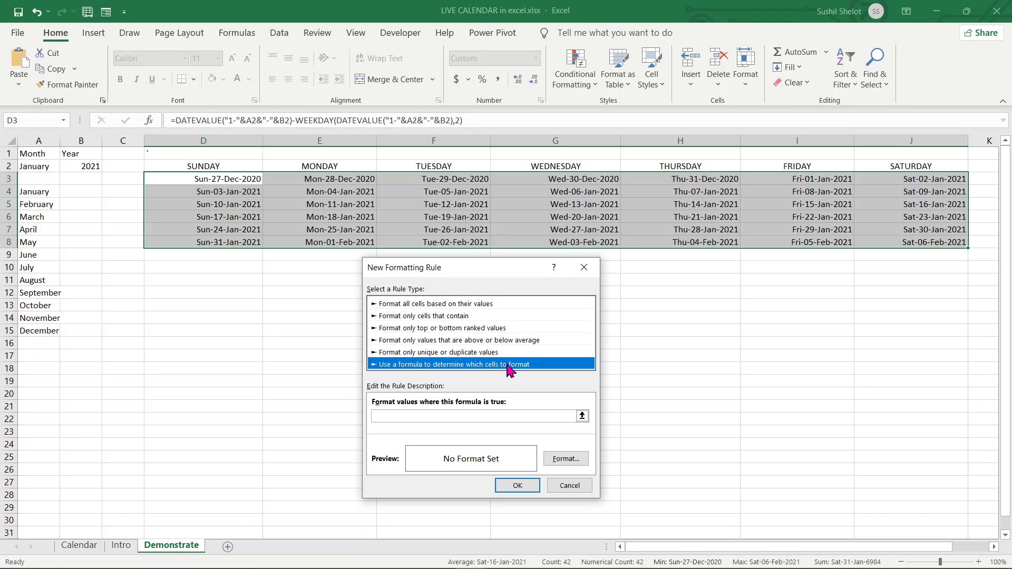
left_click(443, 417)
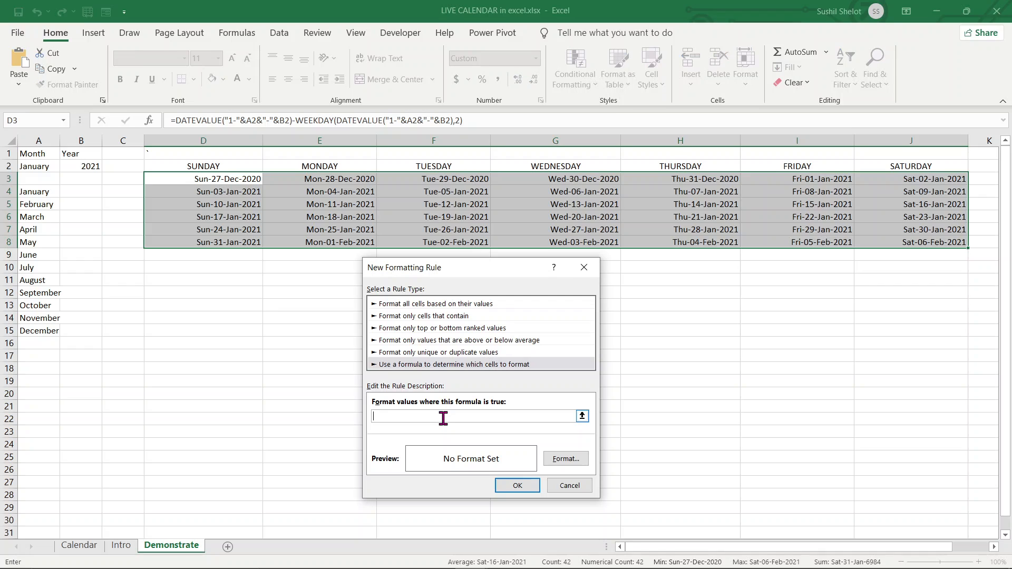
type("=month")
type("D3)")
type("<>month(")
left_click(576, 218)
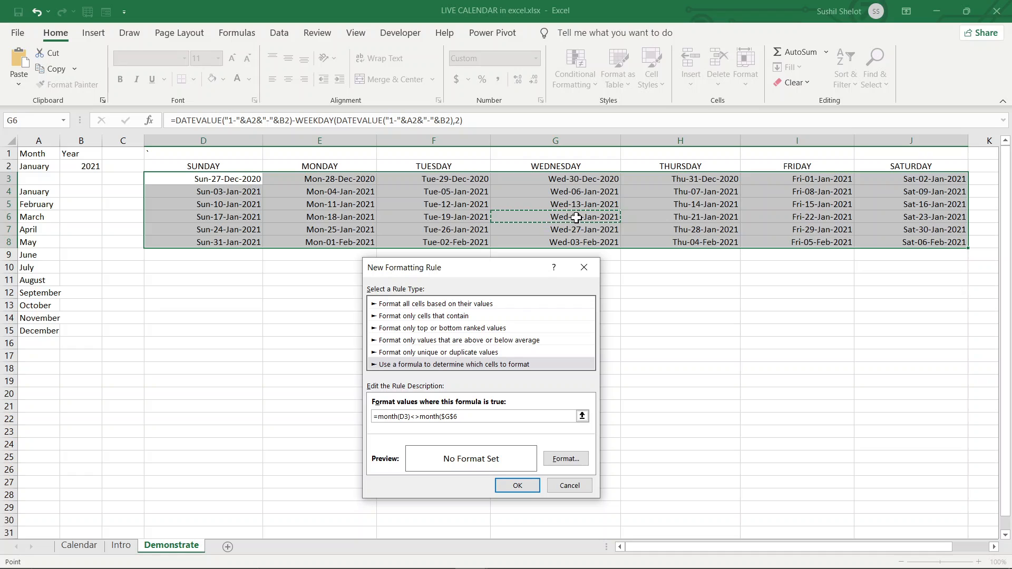
type(")")
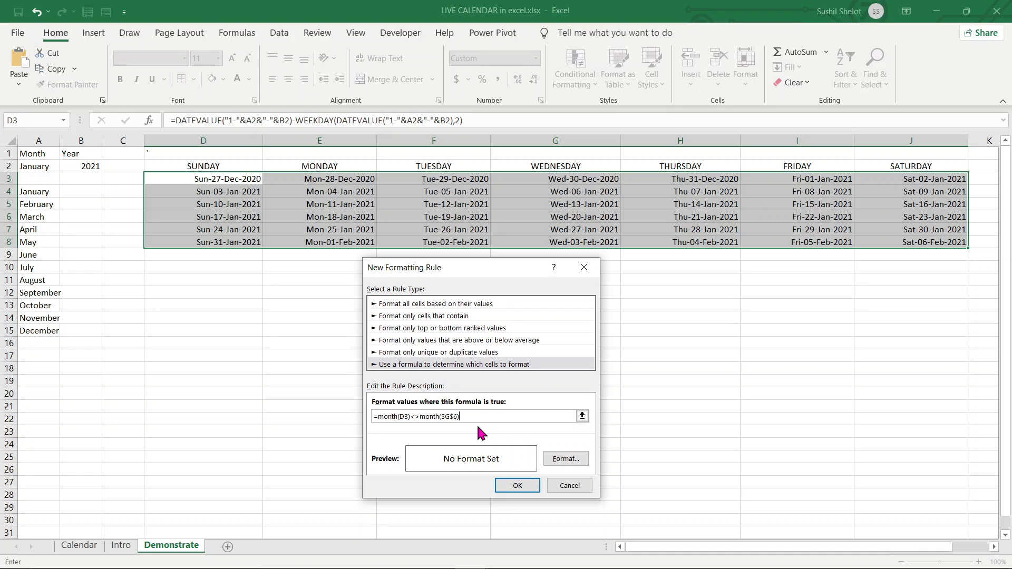
- Give the rule the custom number format ;;; to hide dates outside the selected month, and apply it
left_click(564, 462)
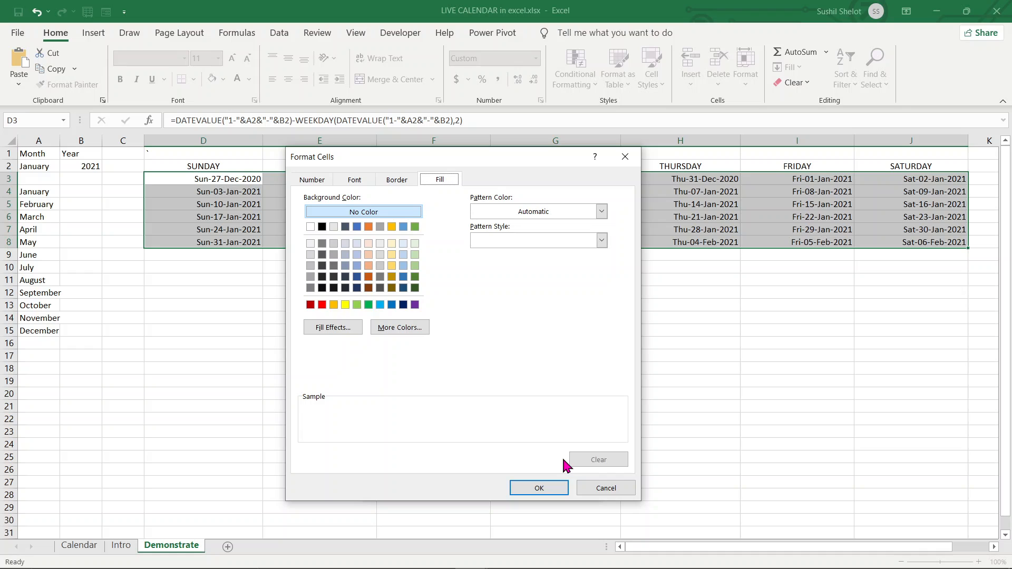
left_click(316, 183)
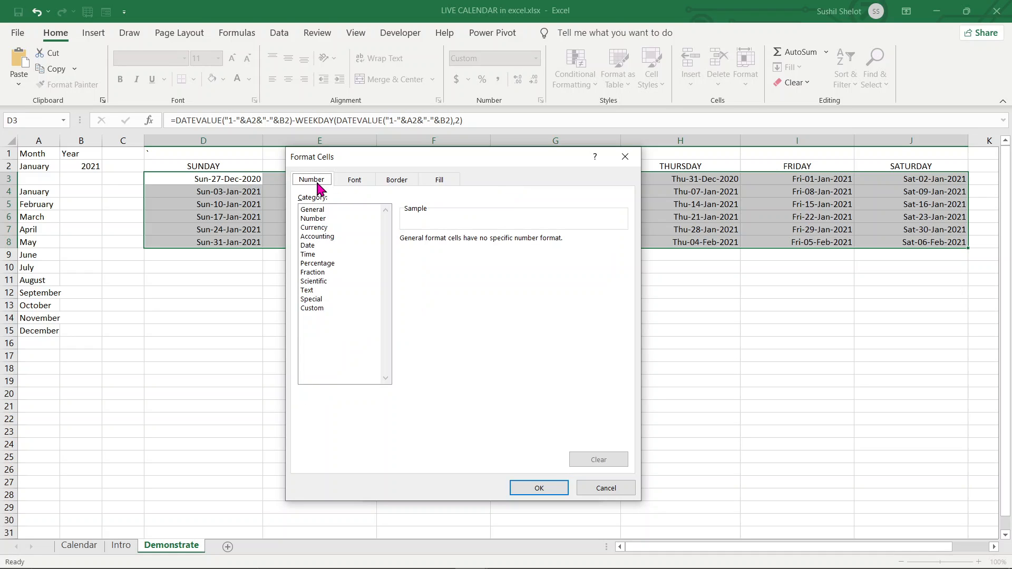
left_click(322, 310)
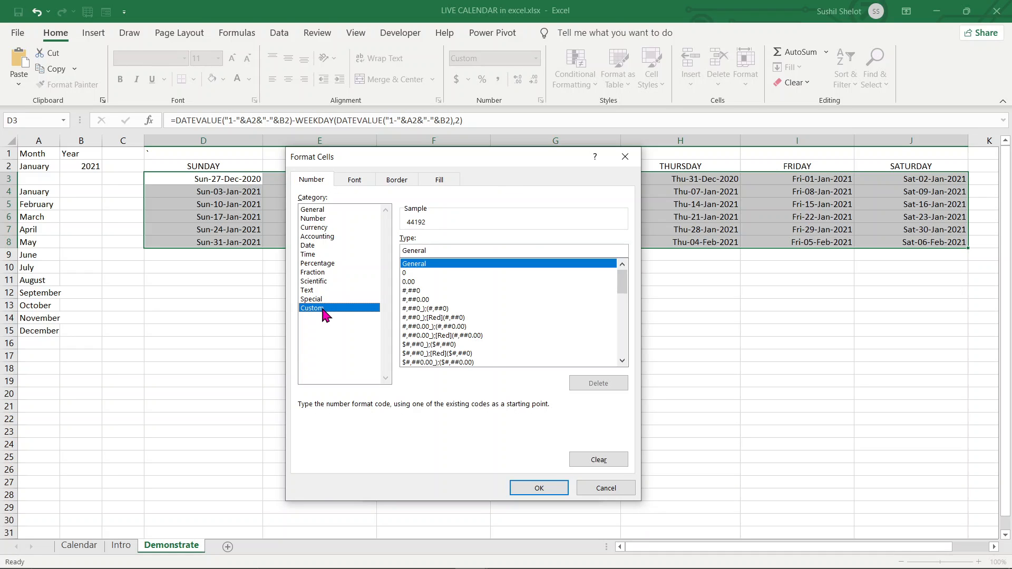
double_click(436, 250)
type(";;;")
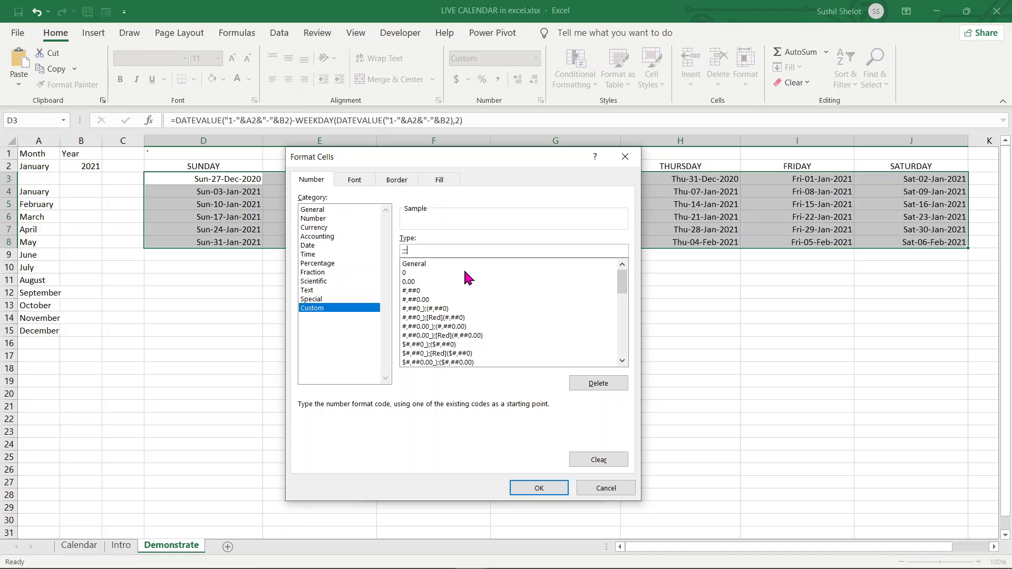
left_click(538, 488)
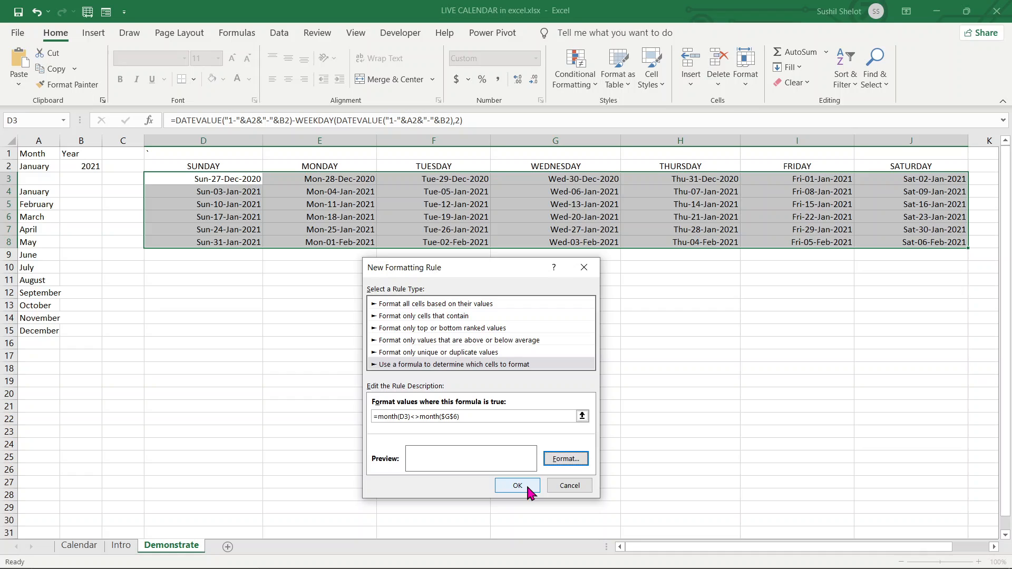
left_click(527, 485)
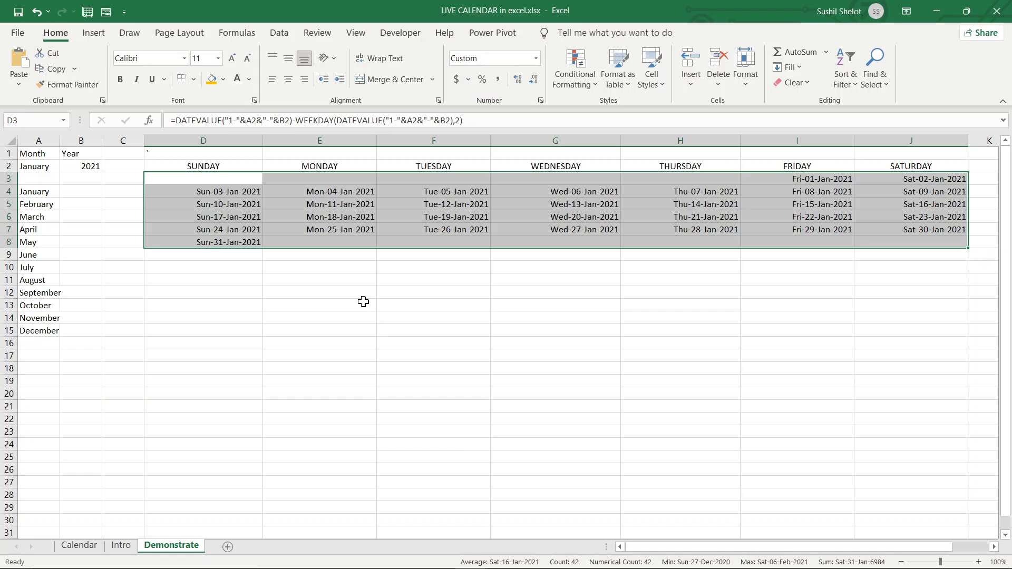
left_click(220, 140)
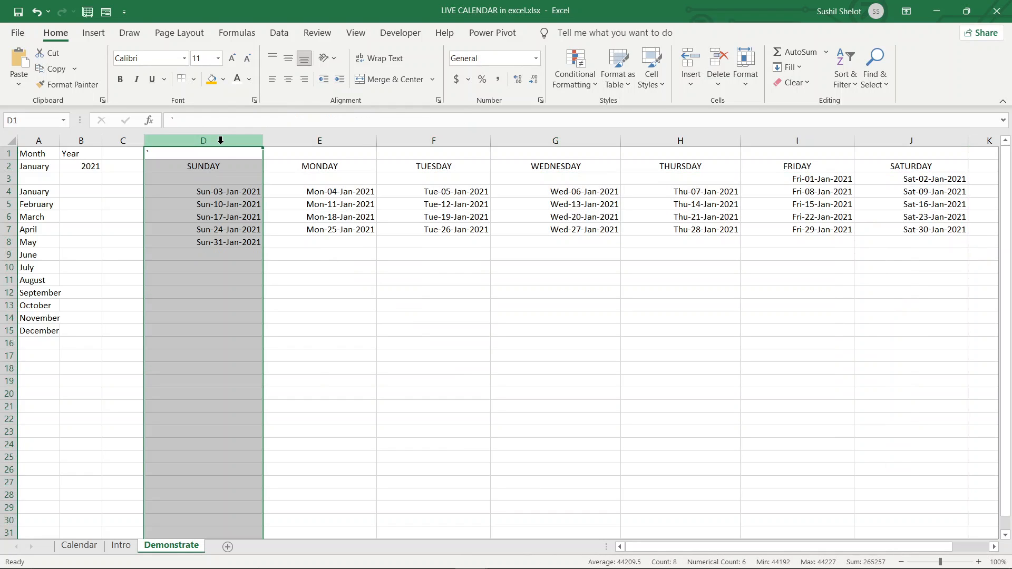
right_click(221, 144)
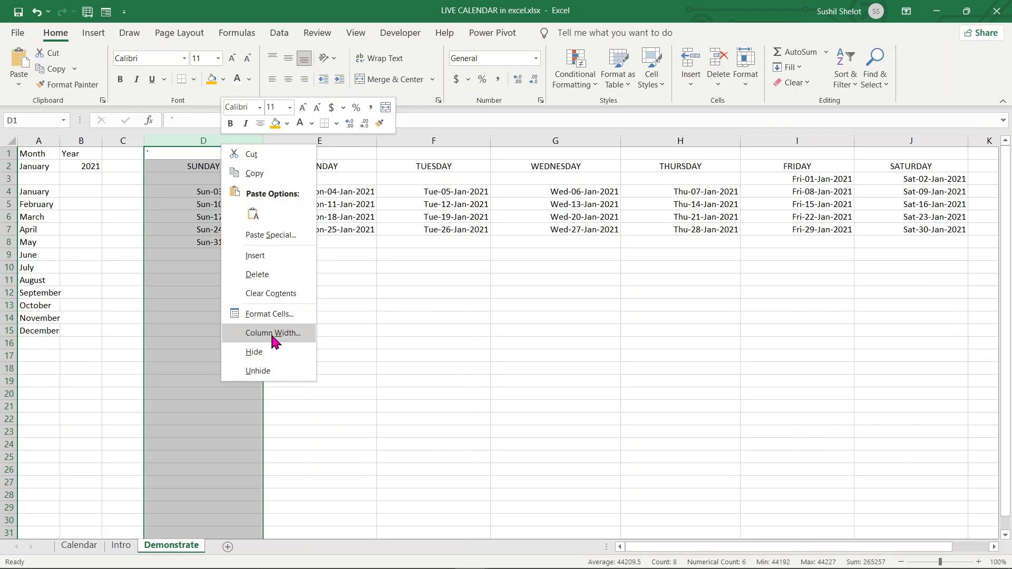
left_click(277, 333)
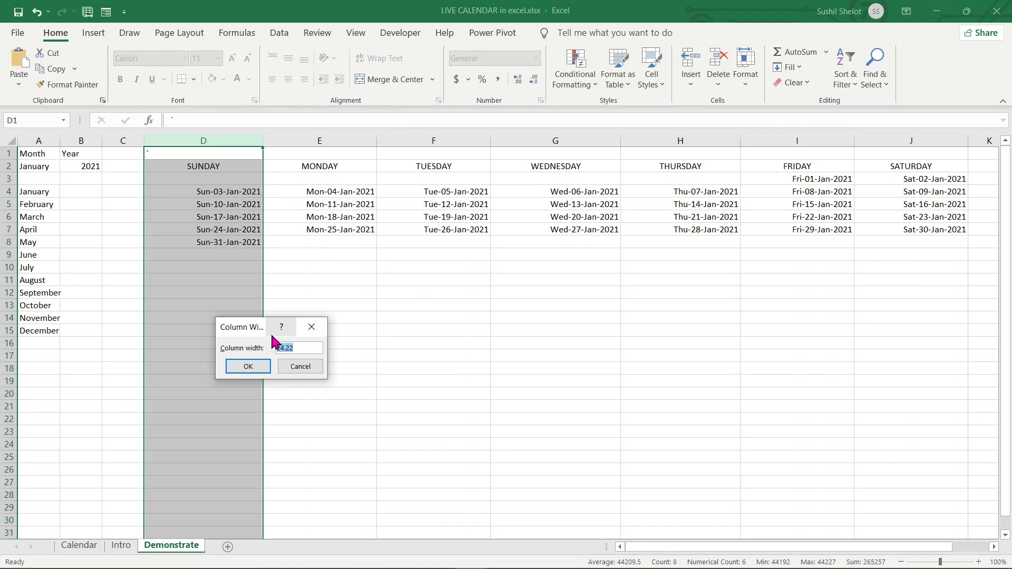
left_click(305, 369)
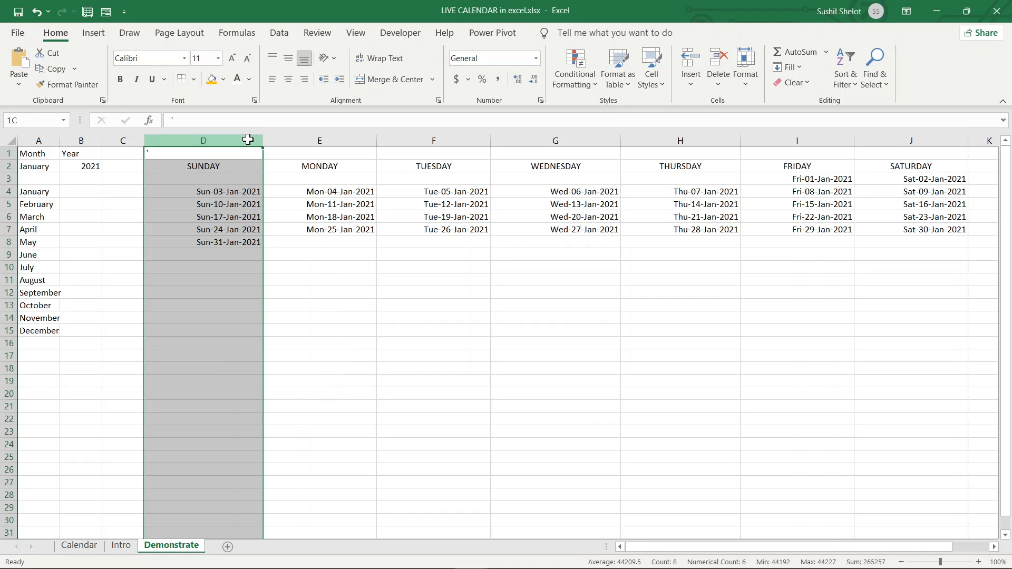
- Set the width of calendar columns D to J to 20
left_click_drag(248, 138, 864, 139)
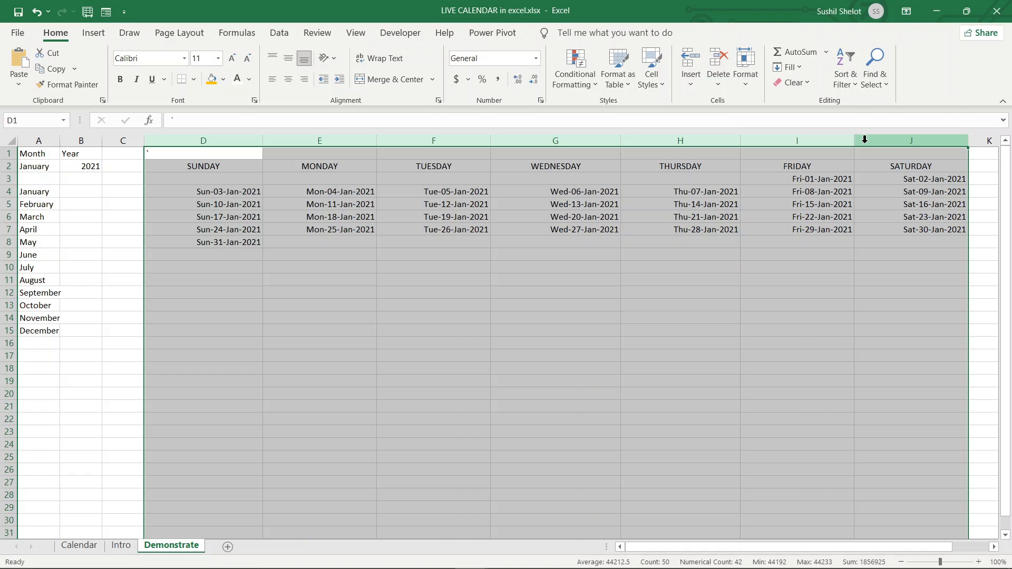
right_click(864, 139)
left_click(900, 332)
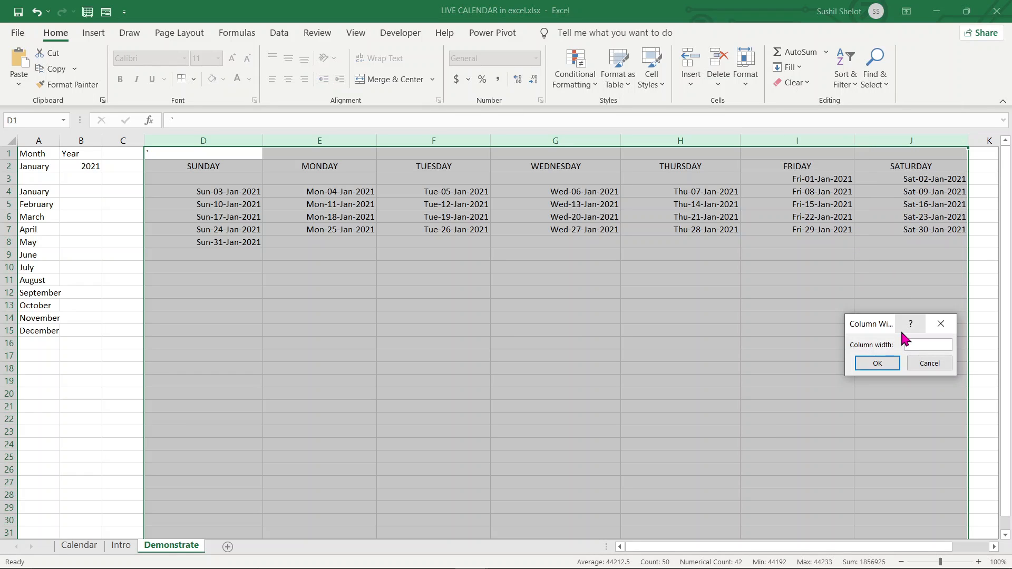
type("20")
left_click(880, 364)
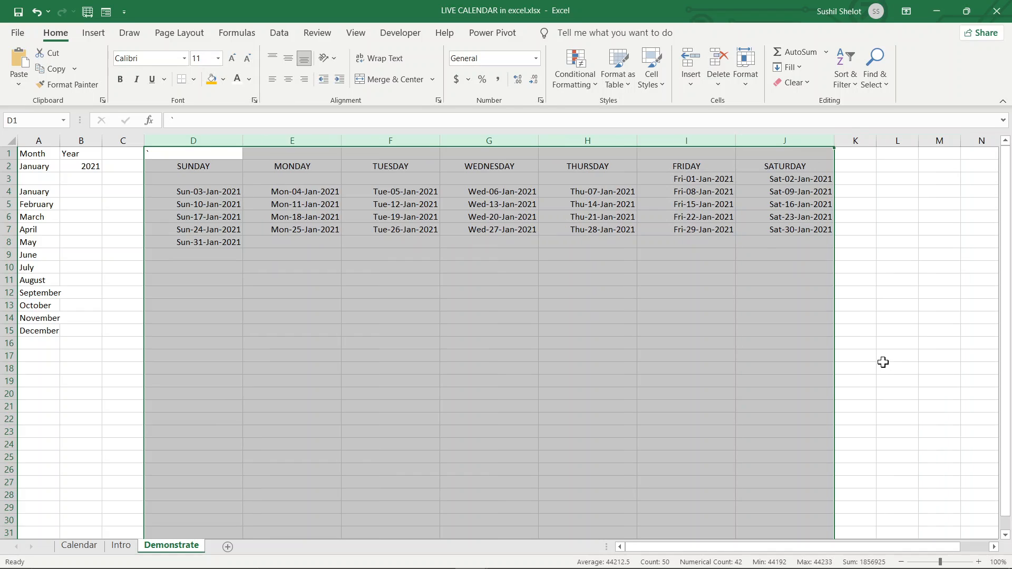
left_click(554, 384)
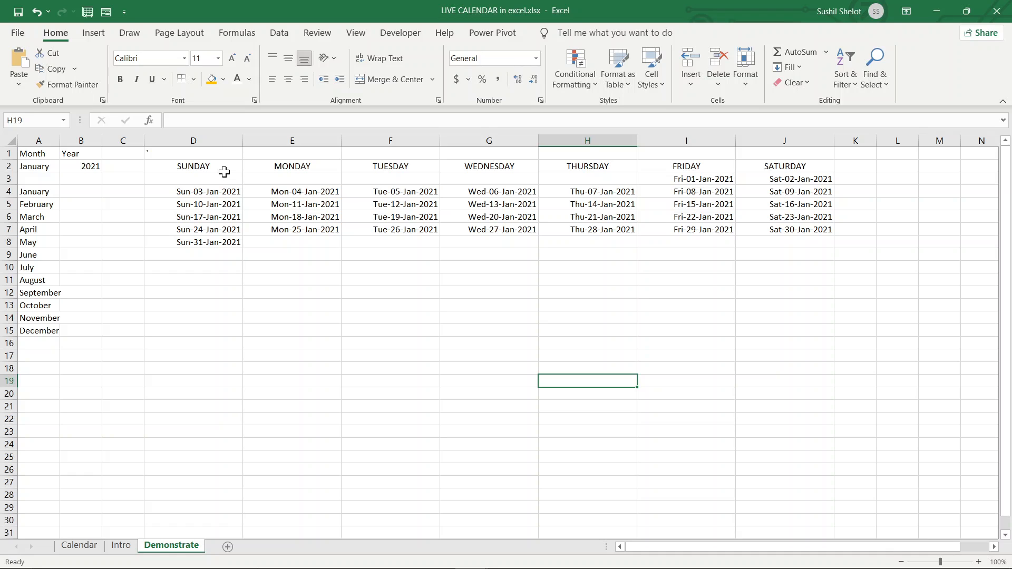
- Test the calendar by switching the month in A2 to July and back to January
left_click(678, 179)
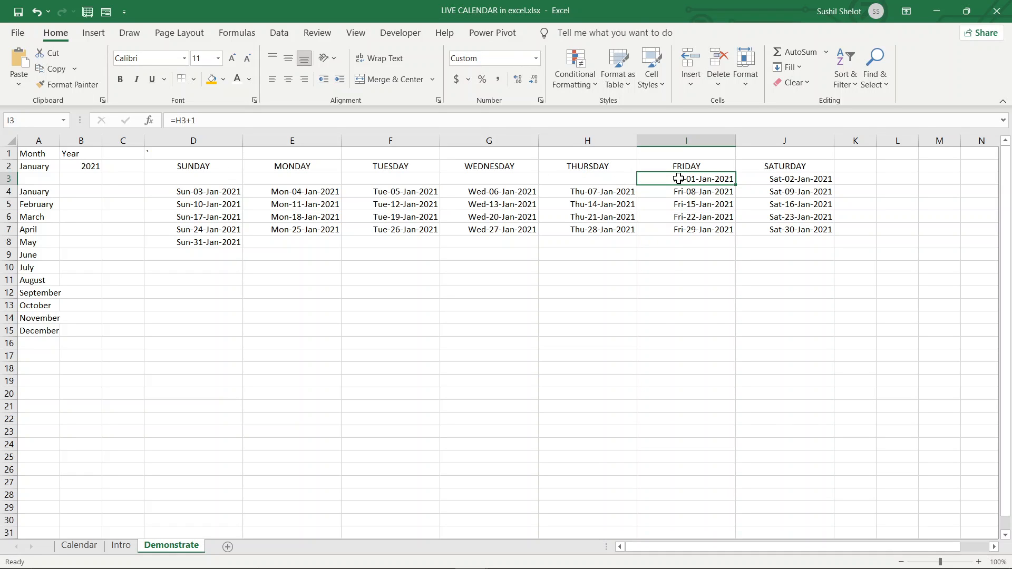
left_click(54, 167)
left_click(65, 166)
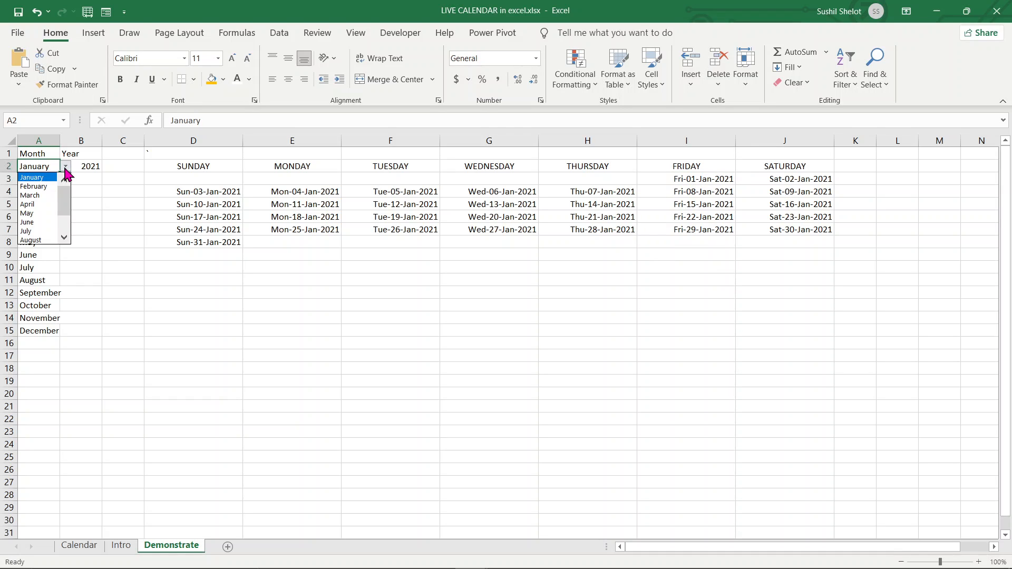
left_click(41, 232)
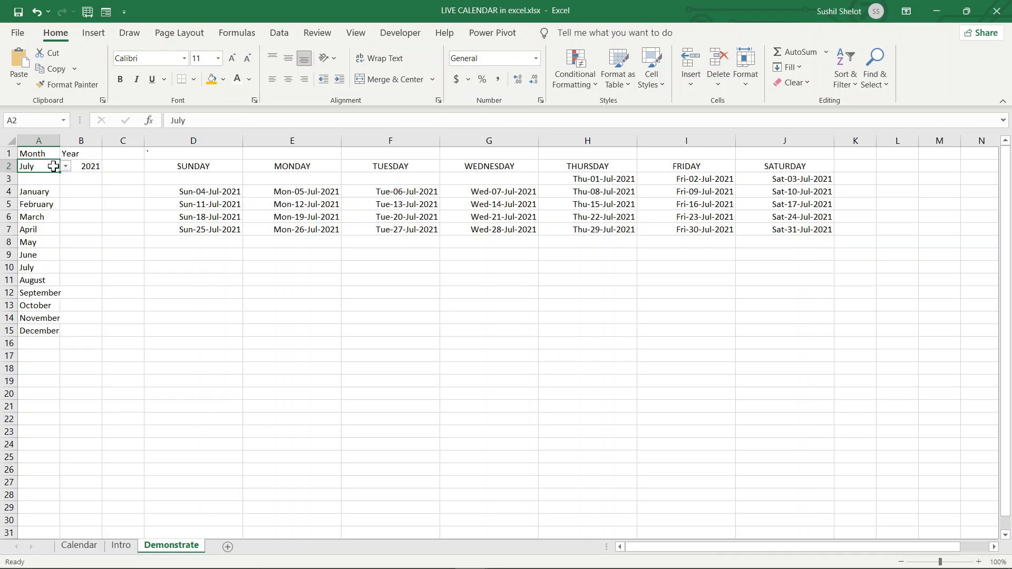
left_click(66, 166)
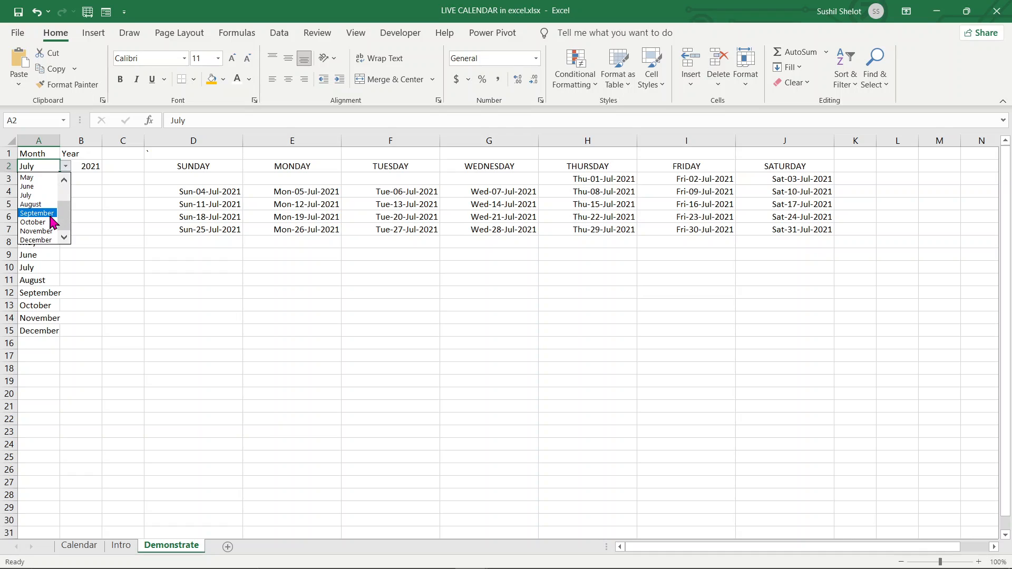
left_click_drag(66, 203, 63, 181)
left_click(49, 178)
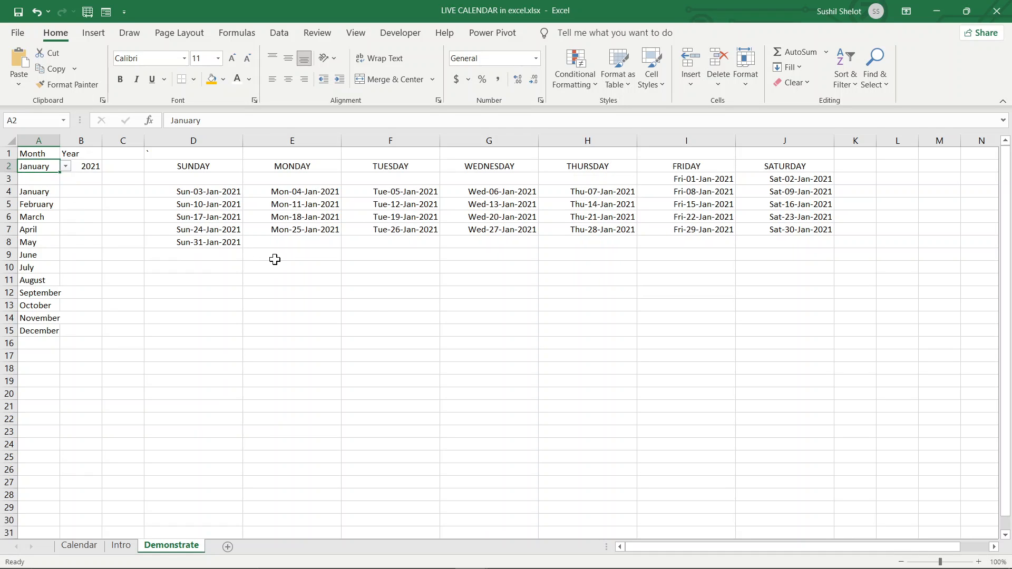
left_click(380, 313)
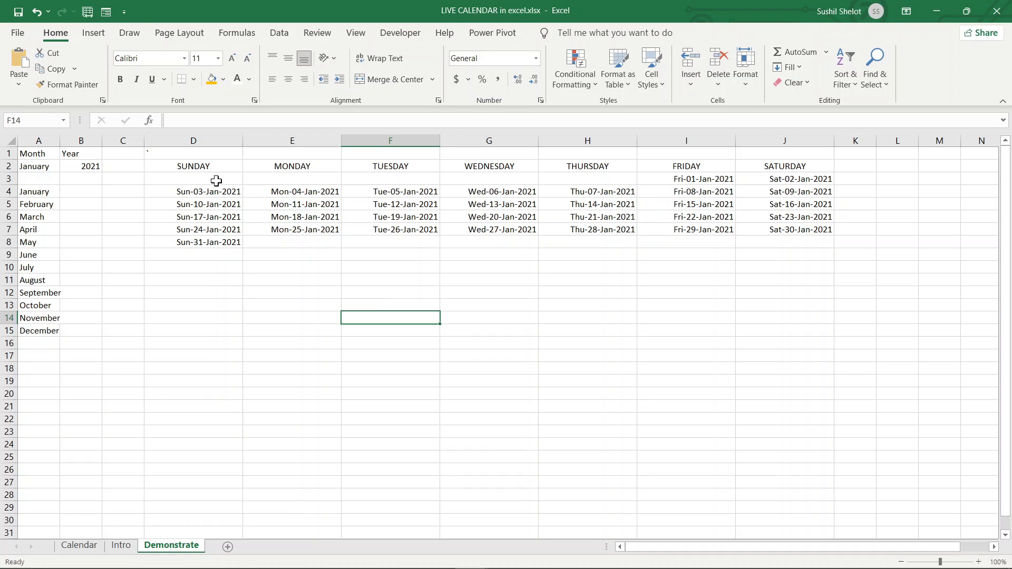
- Create a formula-based conditional formatting rule for D3:J8 with the formula =month($G$6)=month(d3)
left_click_drag(214, 181, 761, 242)
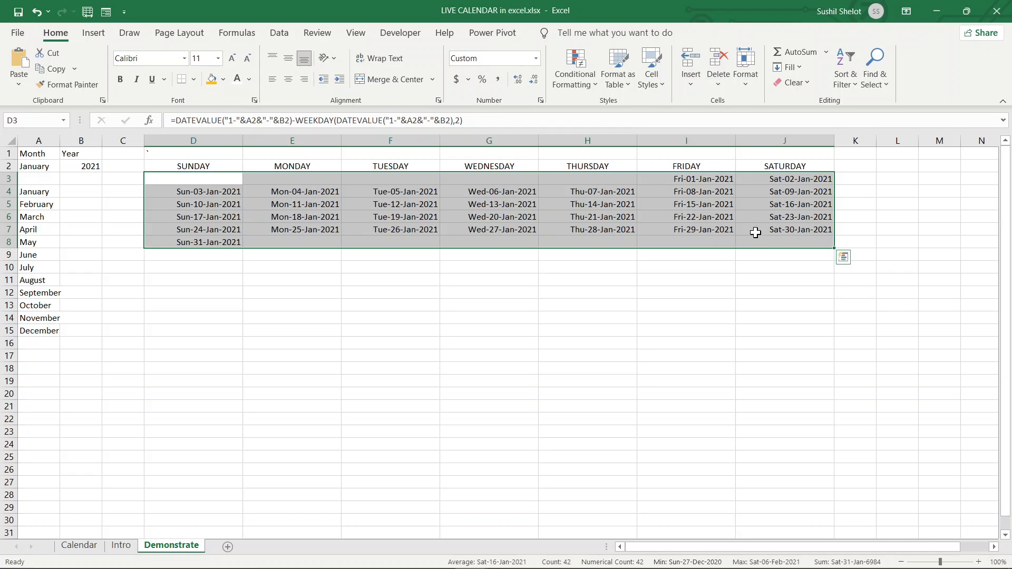
left_click(595, 86)
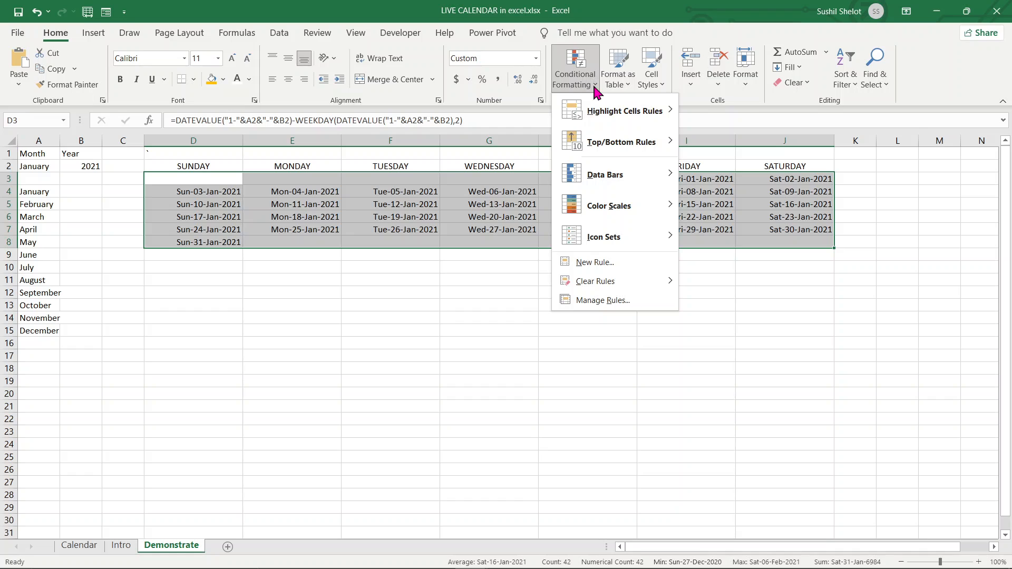
left_click(602, 266)
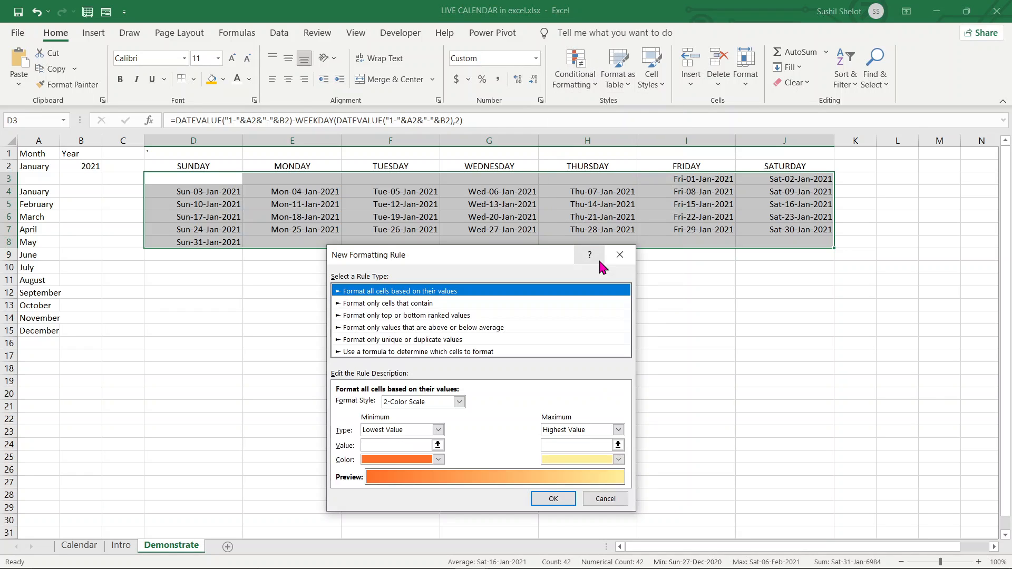
left_click(480, 356)
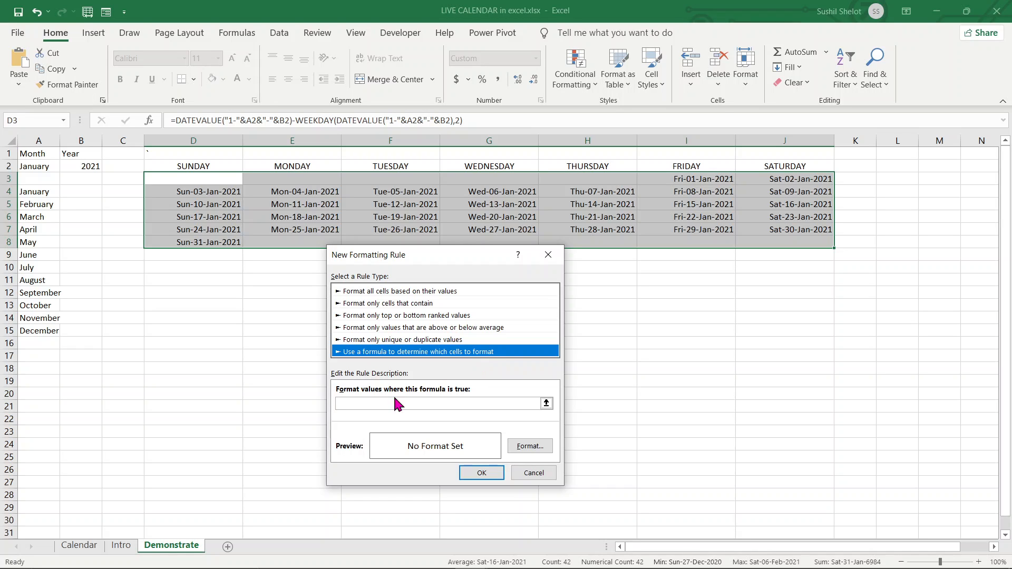
left_click(370, 402)
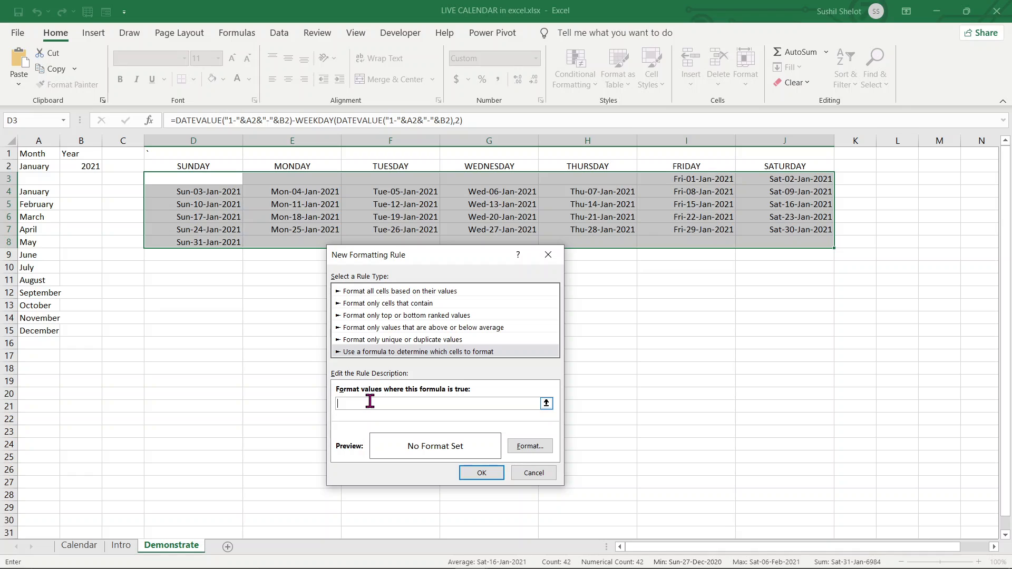
type("=month(")
left_click(517, 216)
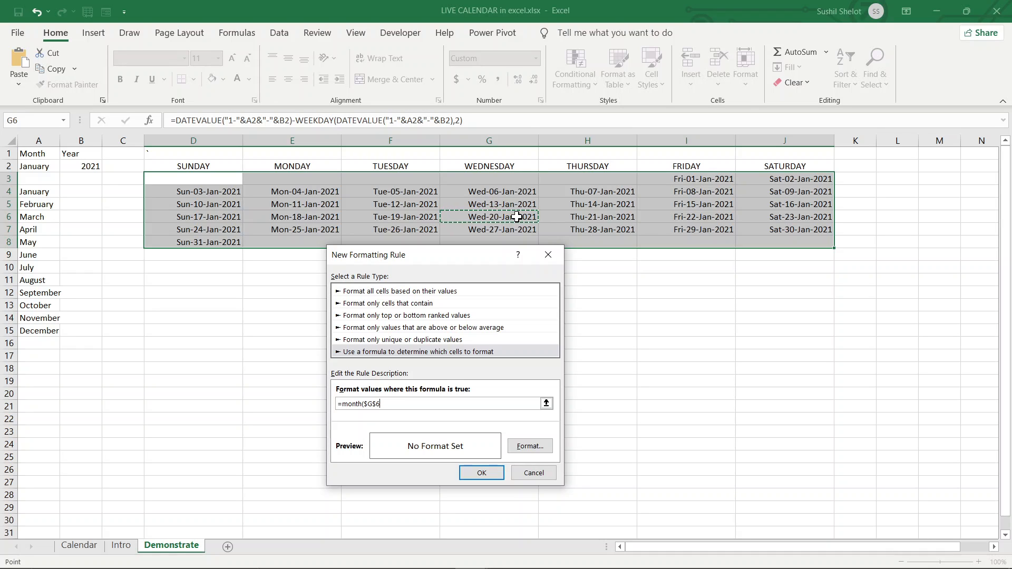
type(")=month(d3)")
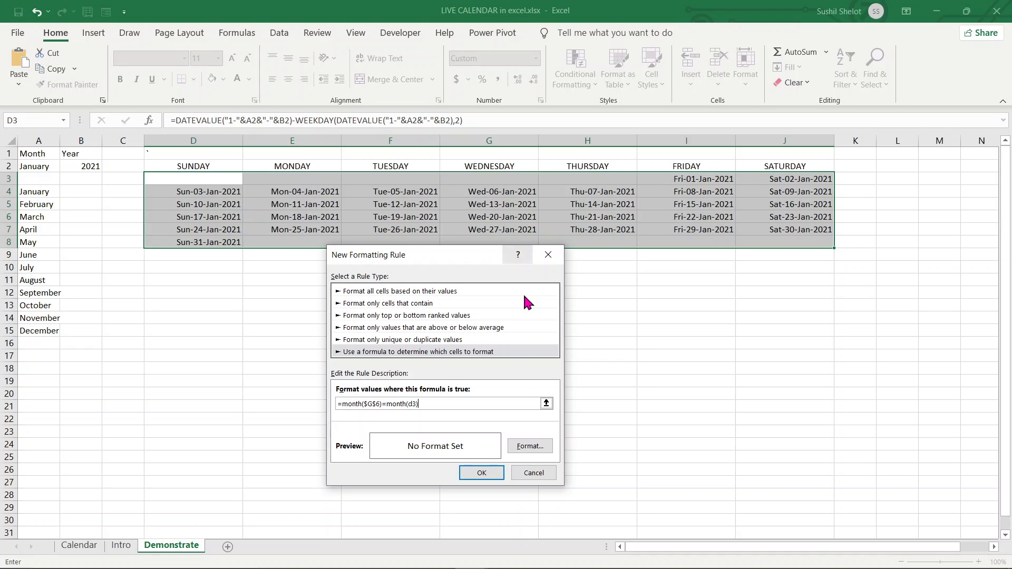
- Give the rule a light blue fill for dates in the selected month, and apply it
left_click(530, 446)
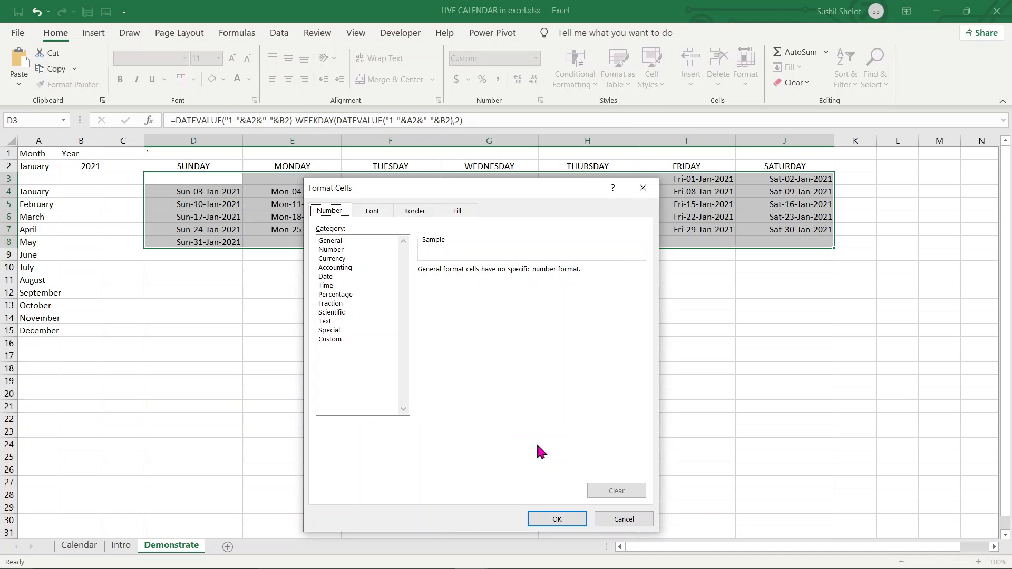
left_click(459, 211)
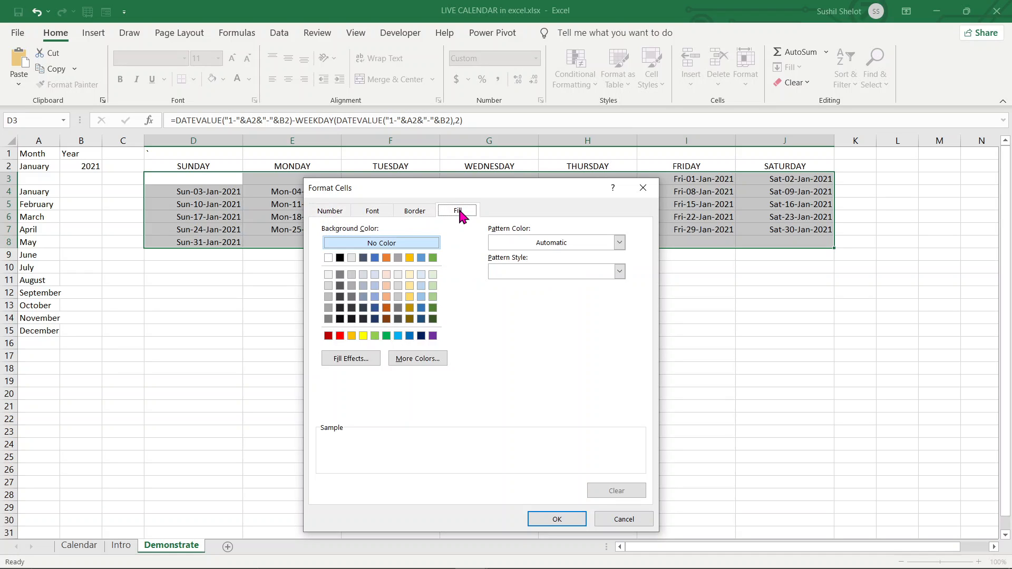
left_click(421, 297)
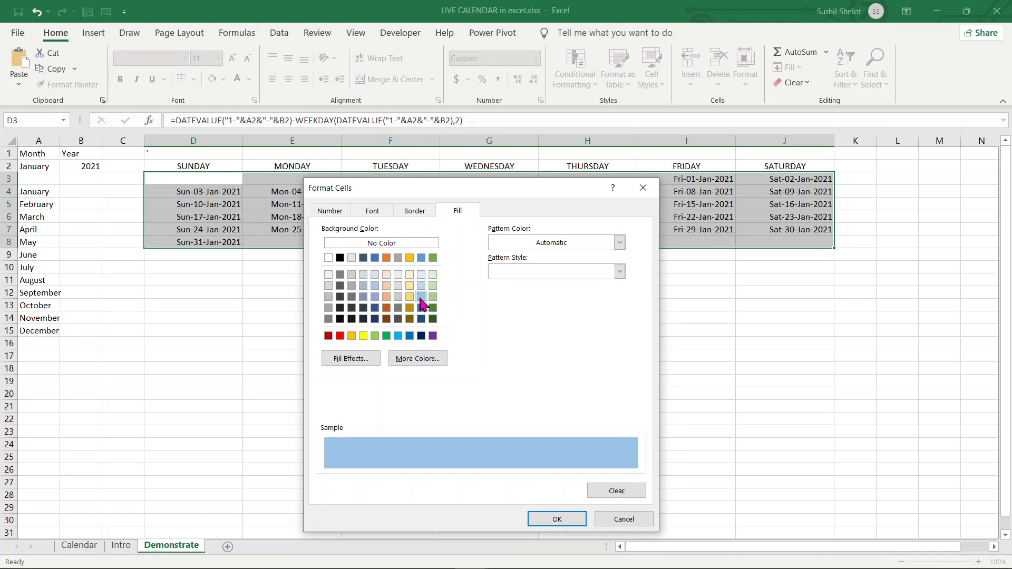
left_click(556, 519)
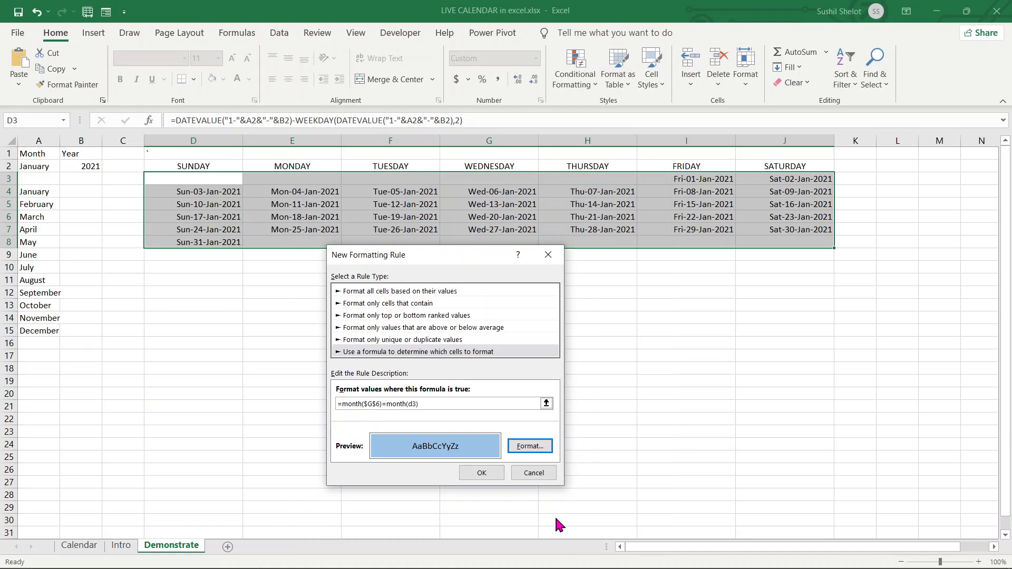
left_click(481, 473)
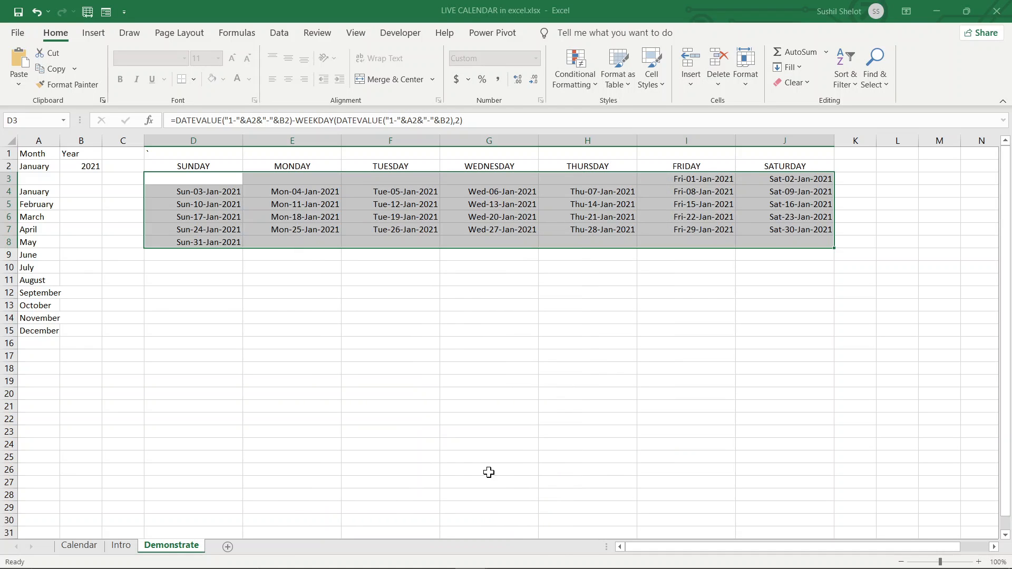
left_click(493, 385)
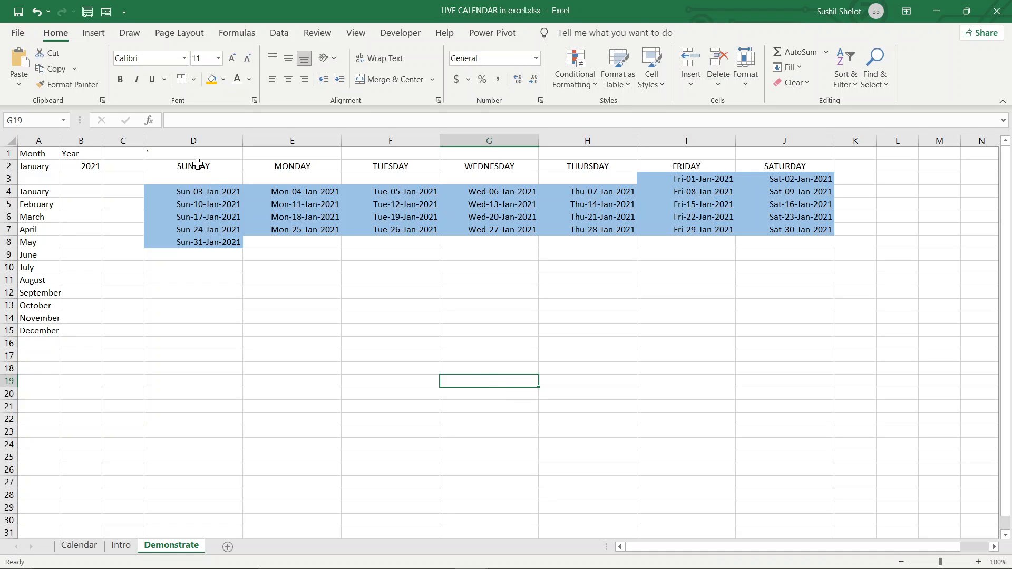
- Format the weekday headers in D2:J2 with a black fill and white font
left_click_drag(195, 166, 783, 165)
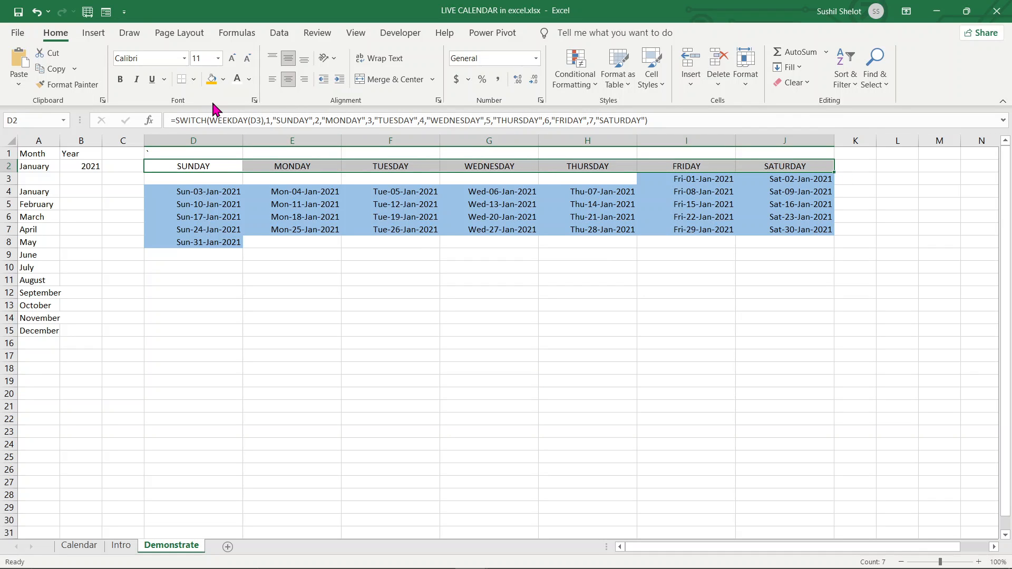
left_click(224, 80)
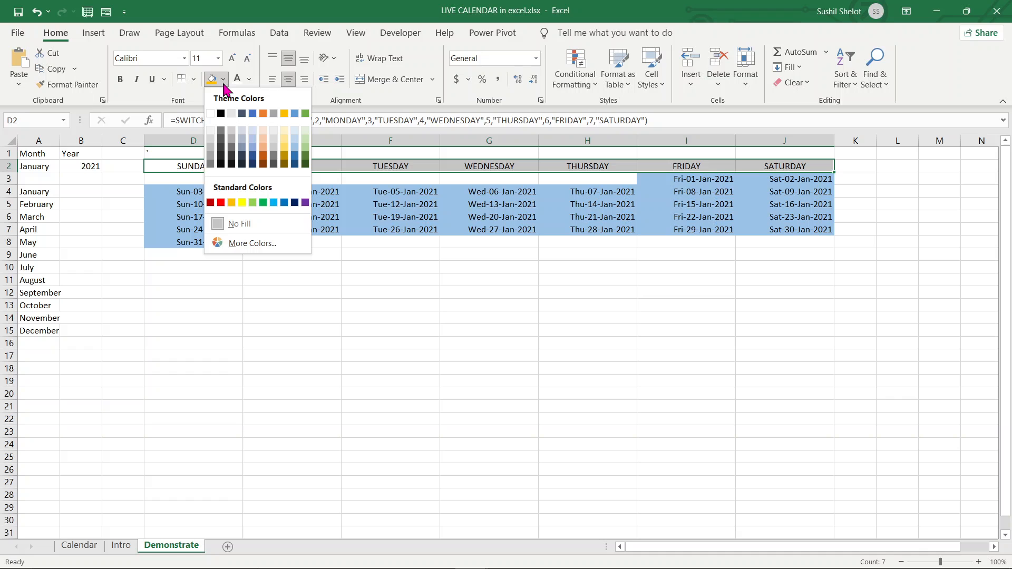
left_click(221, 114)
left_click(237, 82)
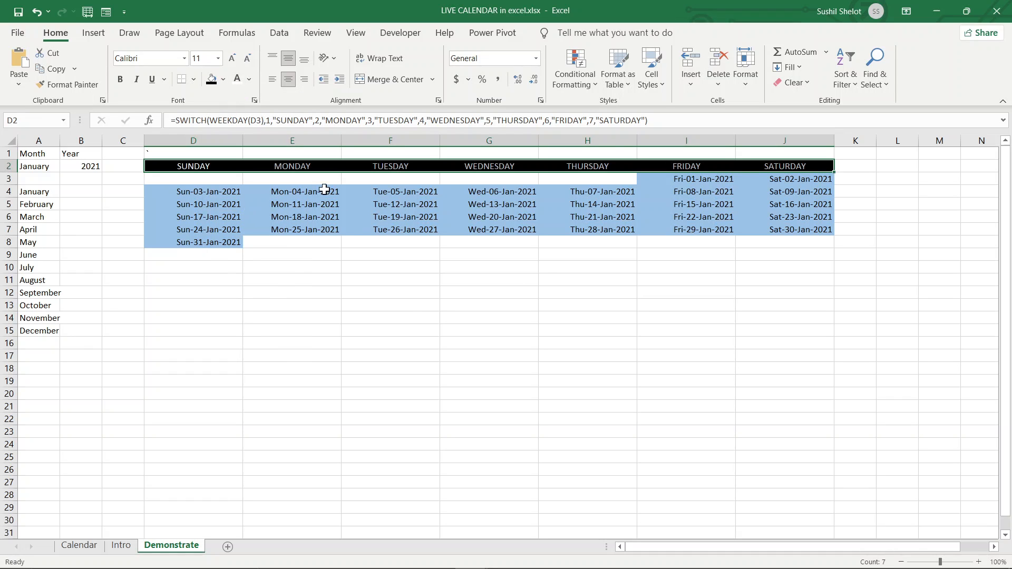
left_click(412, 303)
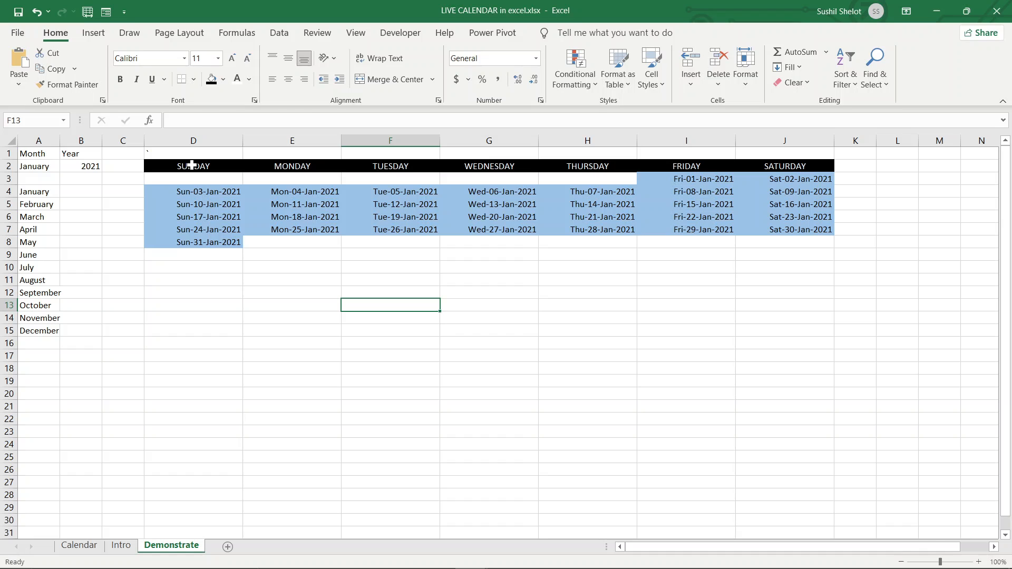
- Add all borders to the calendar range D2:J8 and hide the sheet's gridlines
left_click_drag(192, 166, 761, 242)
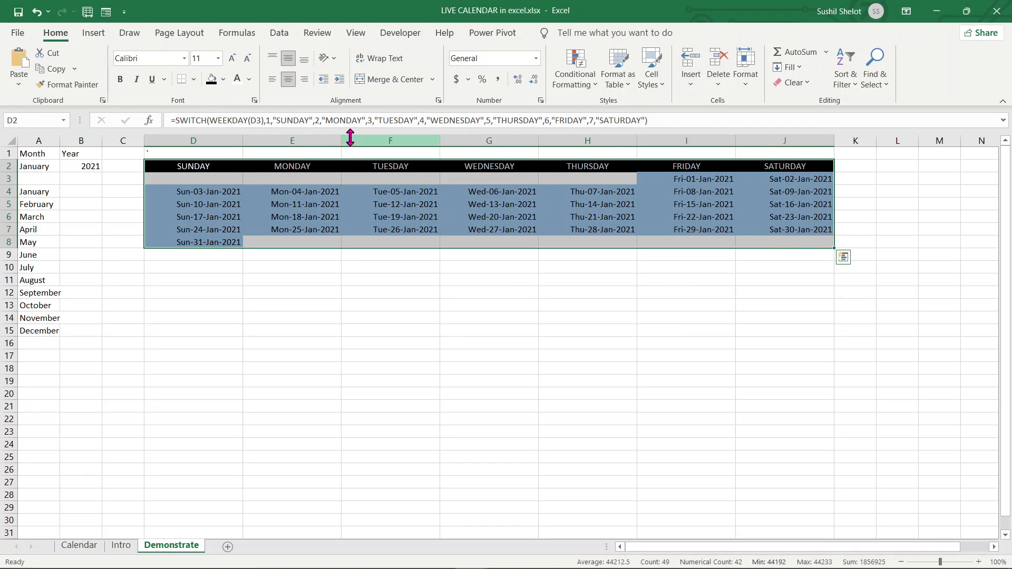
left_click(192, 80)
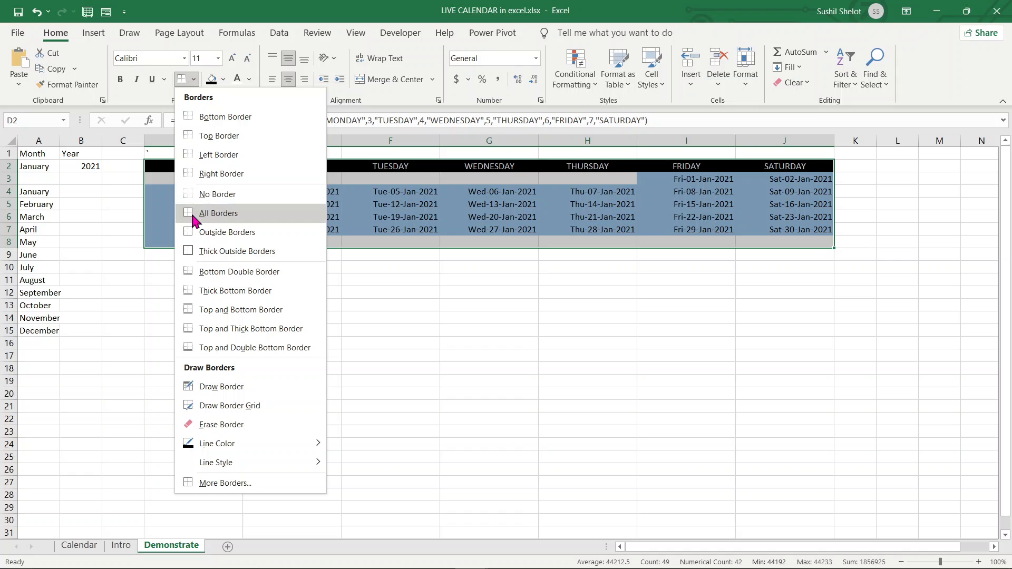
left_click(191, 213)
left_click(337, 306)
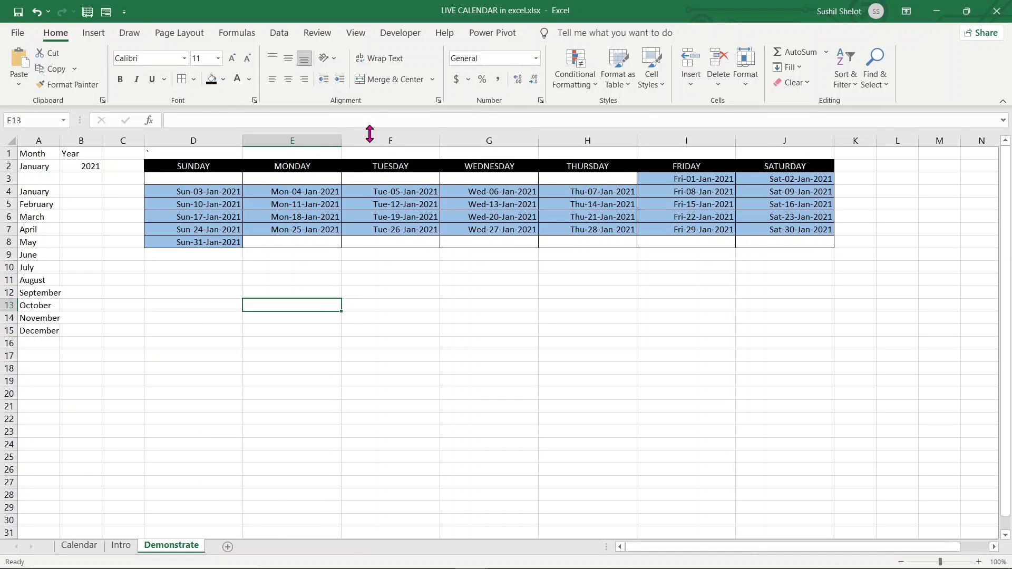
left_click(357, 33)
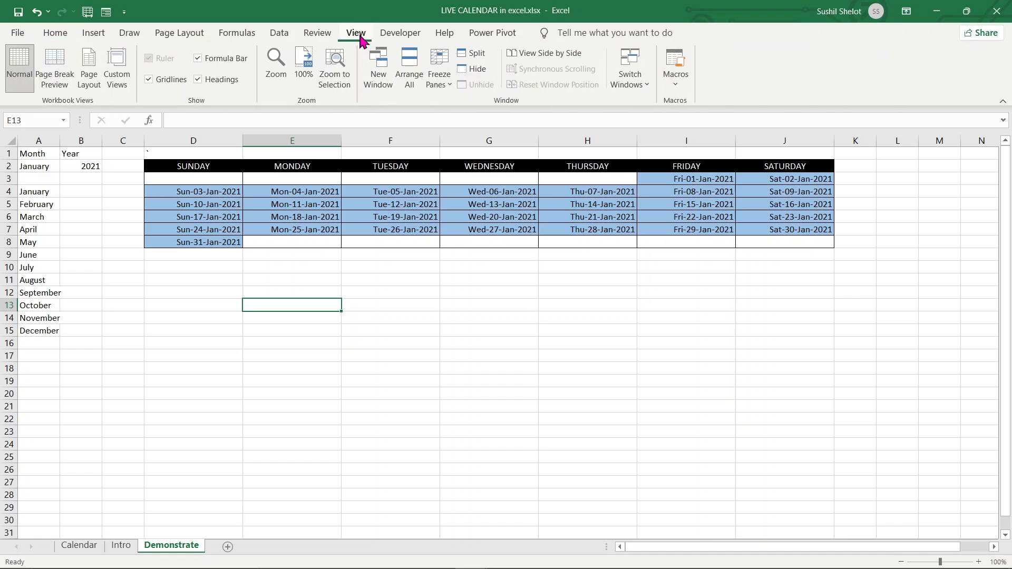
left_click(428, 320)
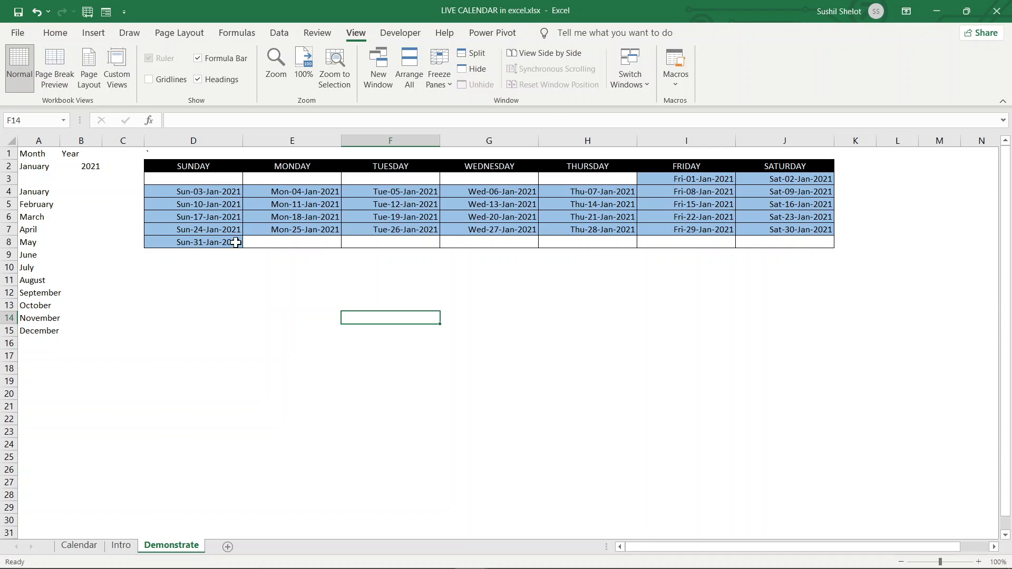
left_click(211, 166)
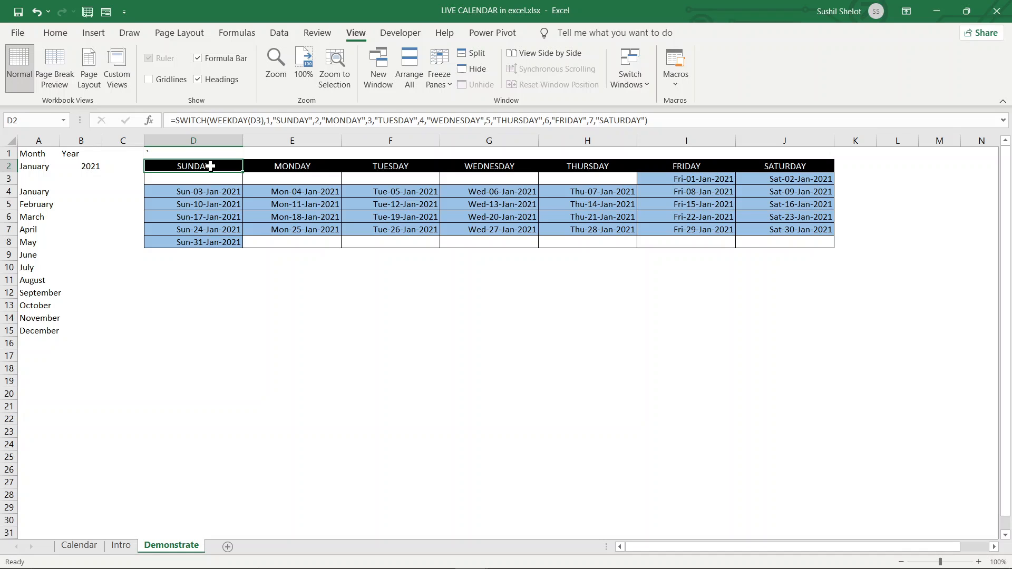
left_click(214, 193)
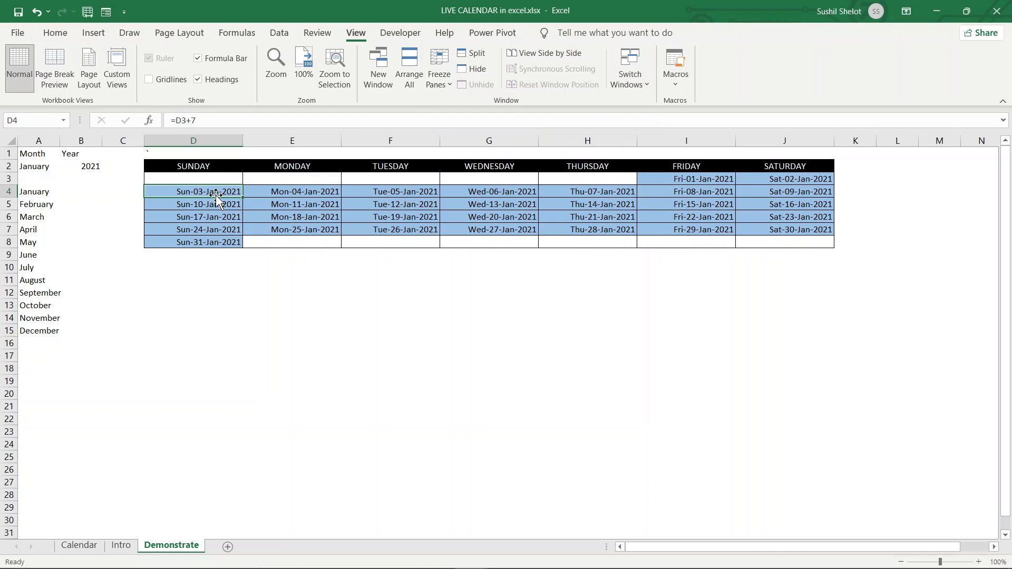
left_click(272, 164)
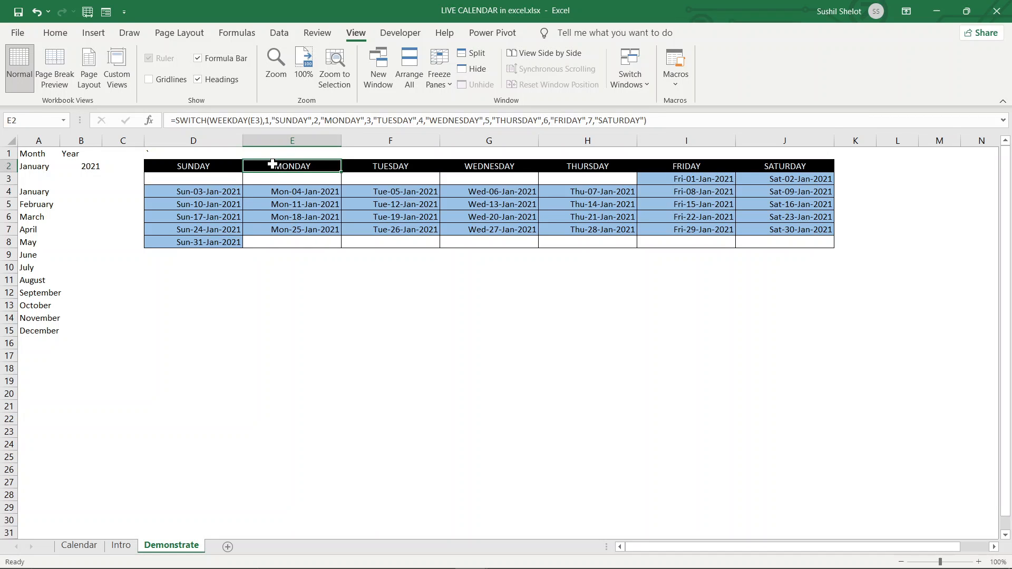
left_click(281, 189)
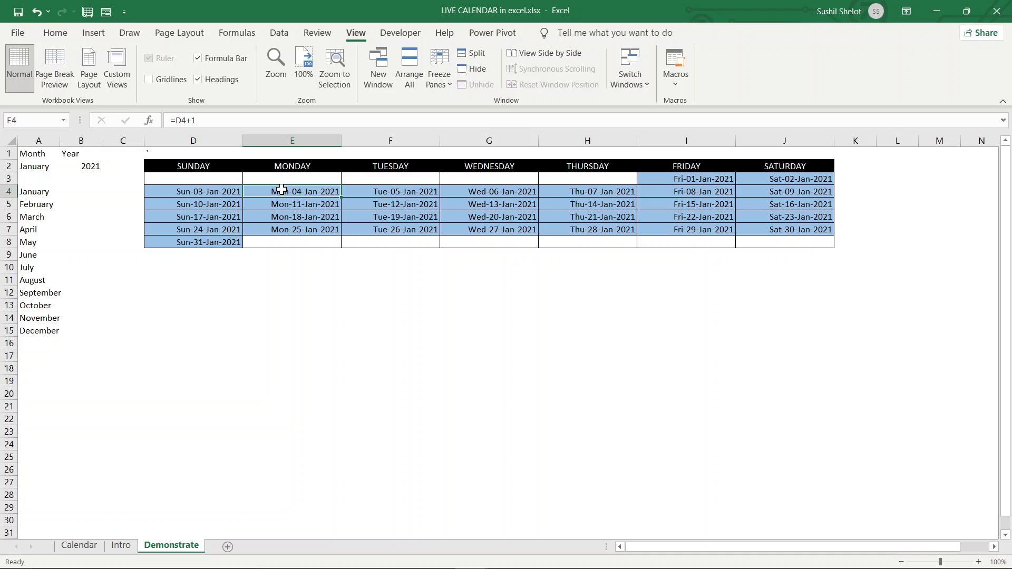
- Apply the custom number format dd to the calendar dates in D3:J8
left_click_drag(230, 179, 776, 246)
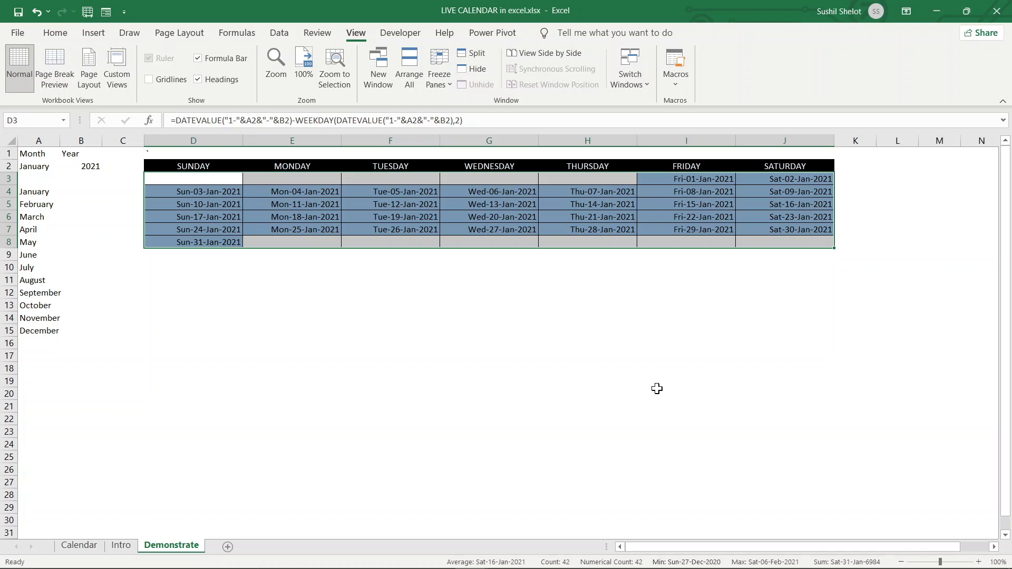
key("ctrl+1")
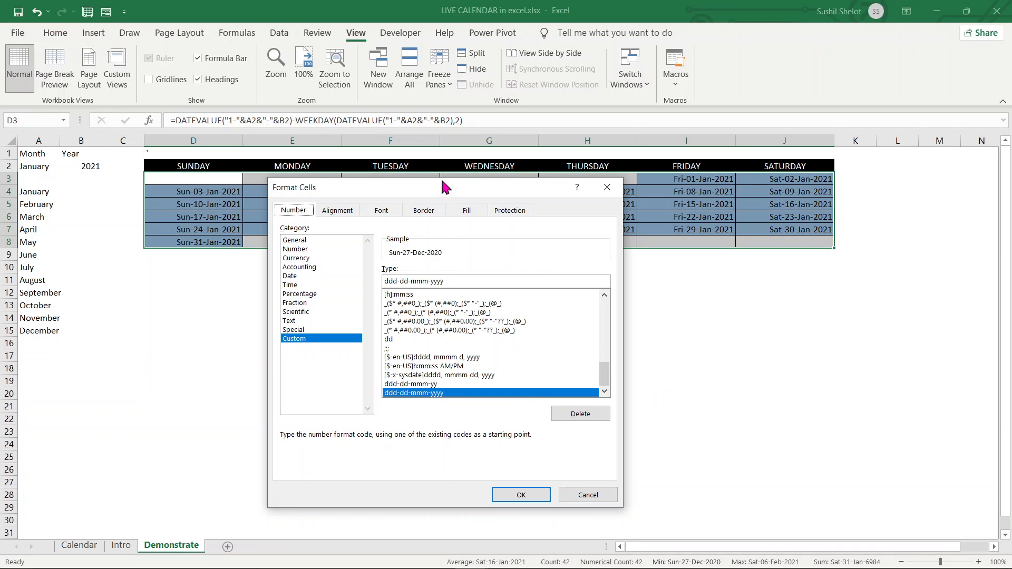
left_click_drag(441, 184, 528, 215)
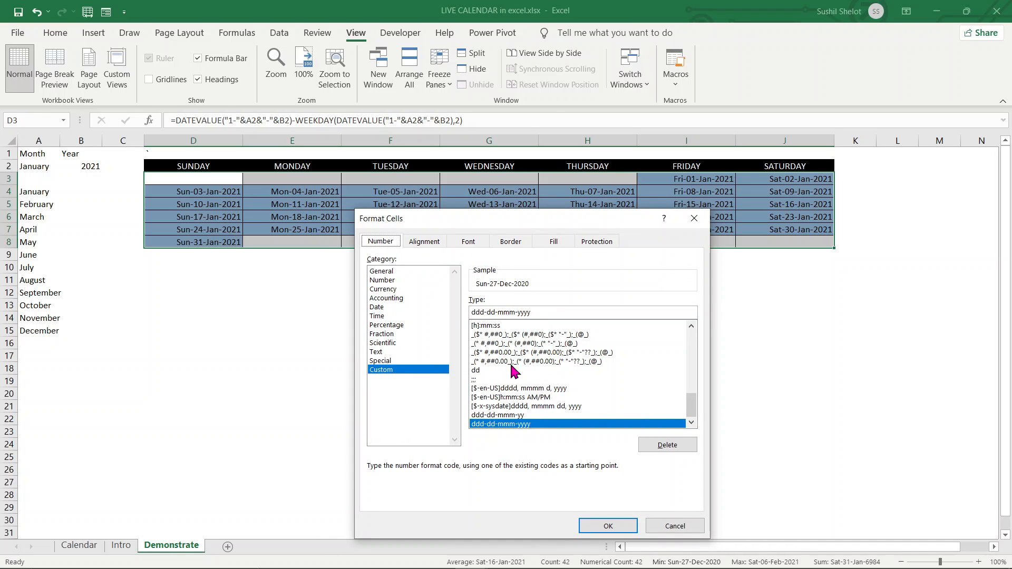
left_click(479, 370)
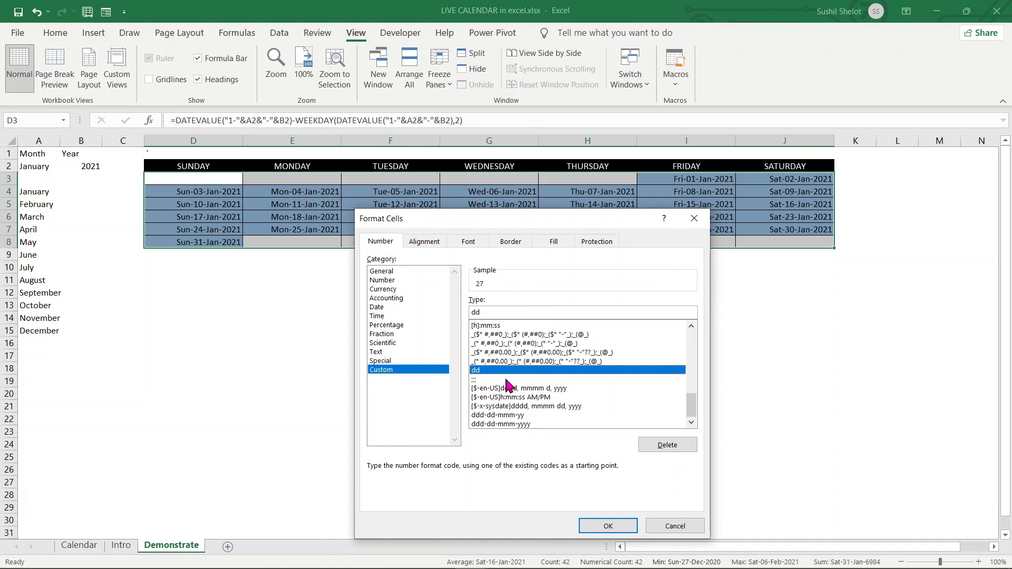
left_click(606, 523)
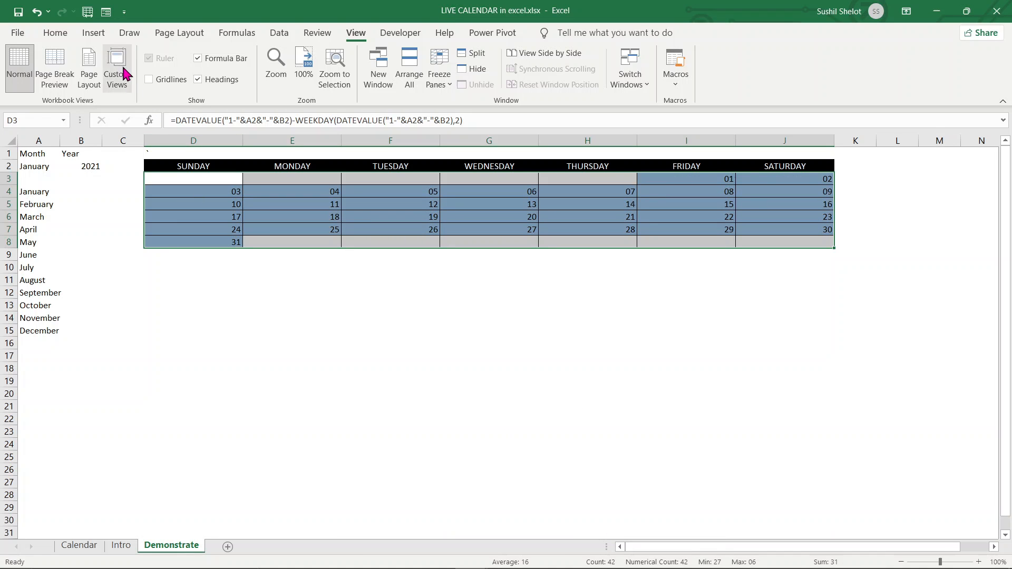
- Centre the dates in D3:J8 horizontally and align them to the middle vertically
left_click(63, 34)
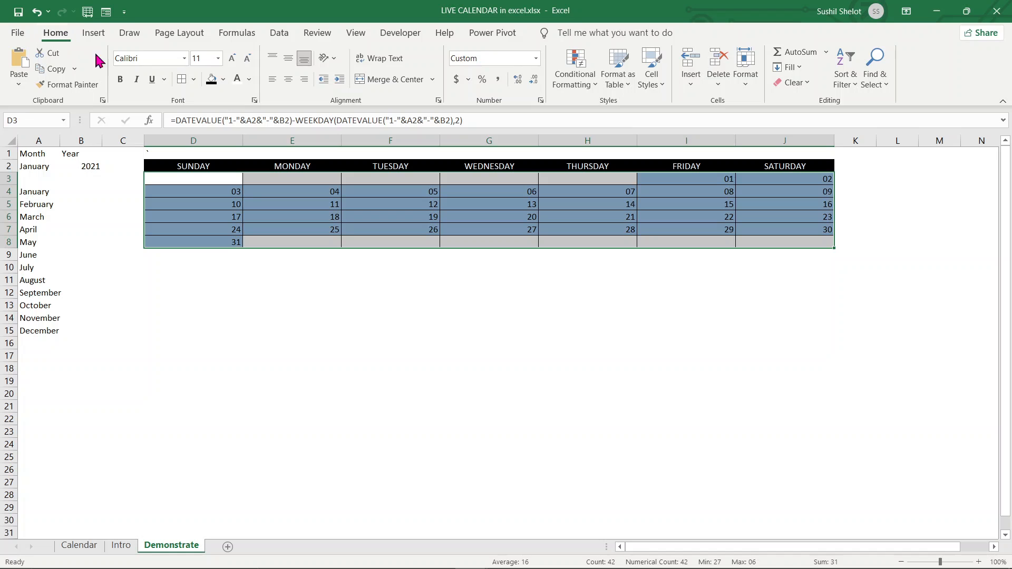
left_click(291, 83)
left_click(288, 59)
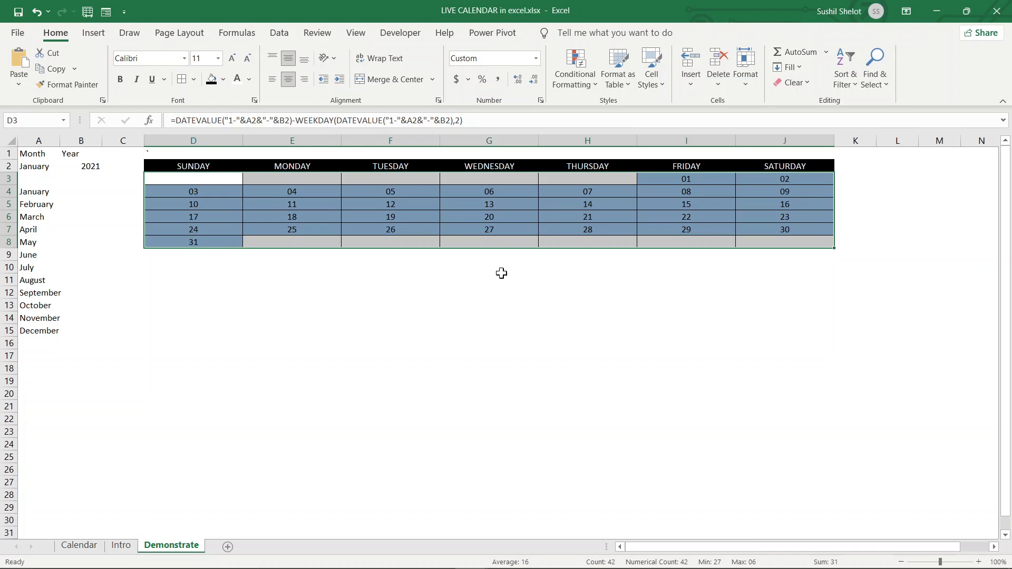
left_click_drag(202, 168, 739, 242)
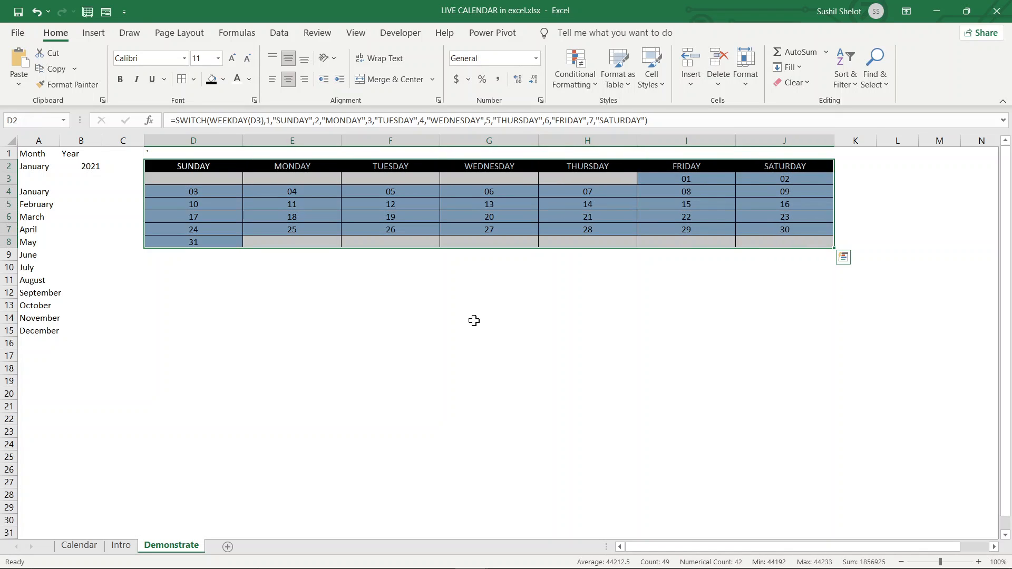
left_click(404, 331)
- Merge and centre the title cells D1:J1 above the weekday headers and clear their stray content
left_click(159, 153)
left_click_drag(158, 153, 778, 151)
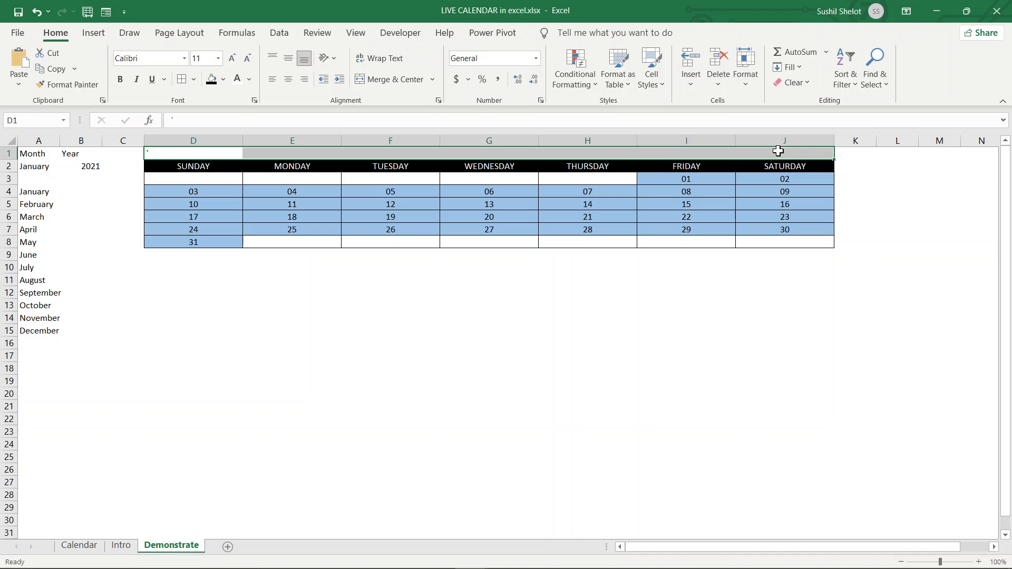
left_click(392, 81)
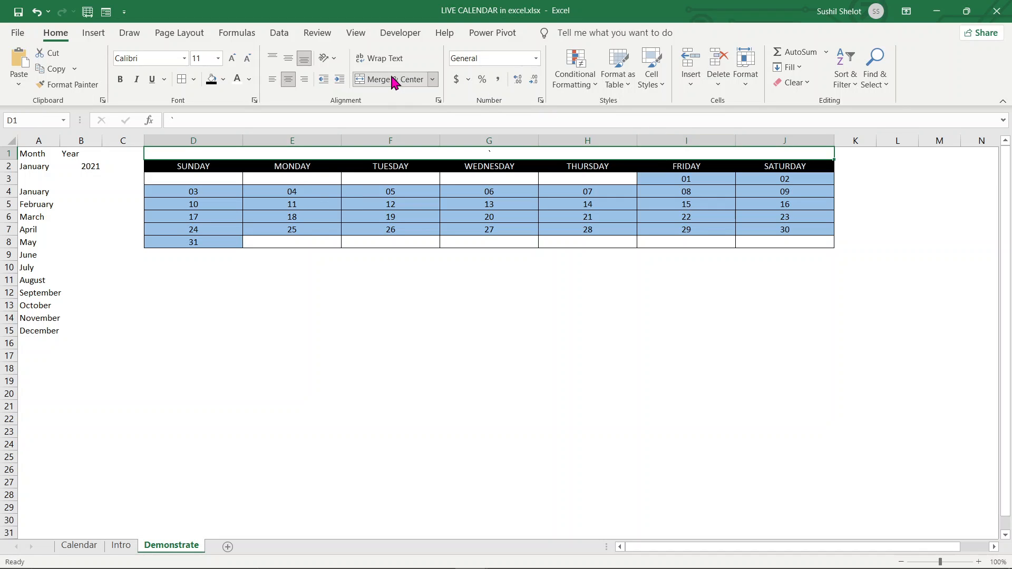
key("Delete")
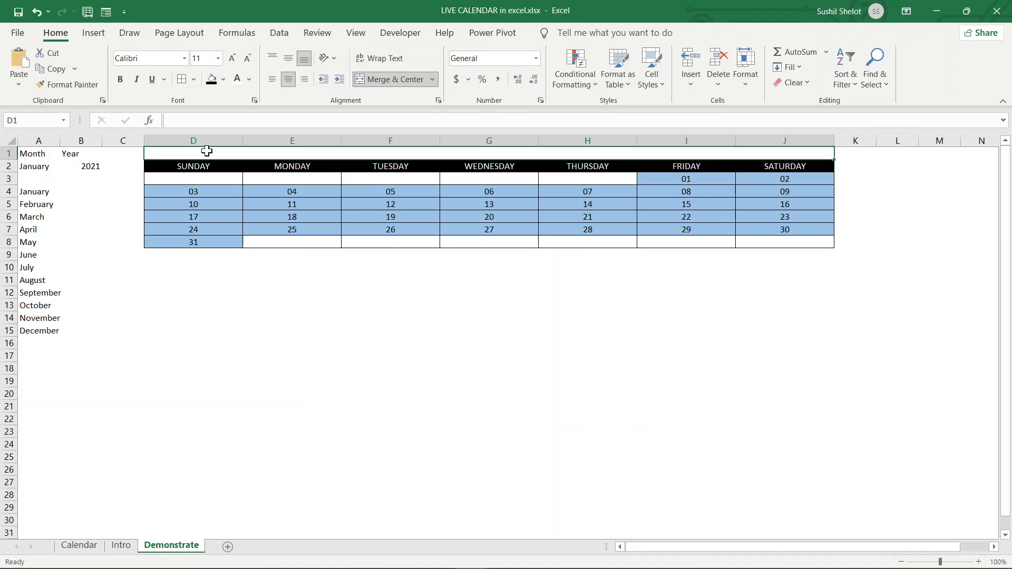
- Enter the formula =A2&" "&B2 in the merged title cell D1 to combine the month and year
type("=")
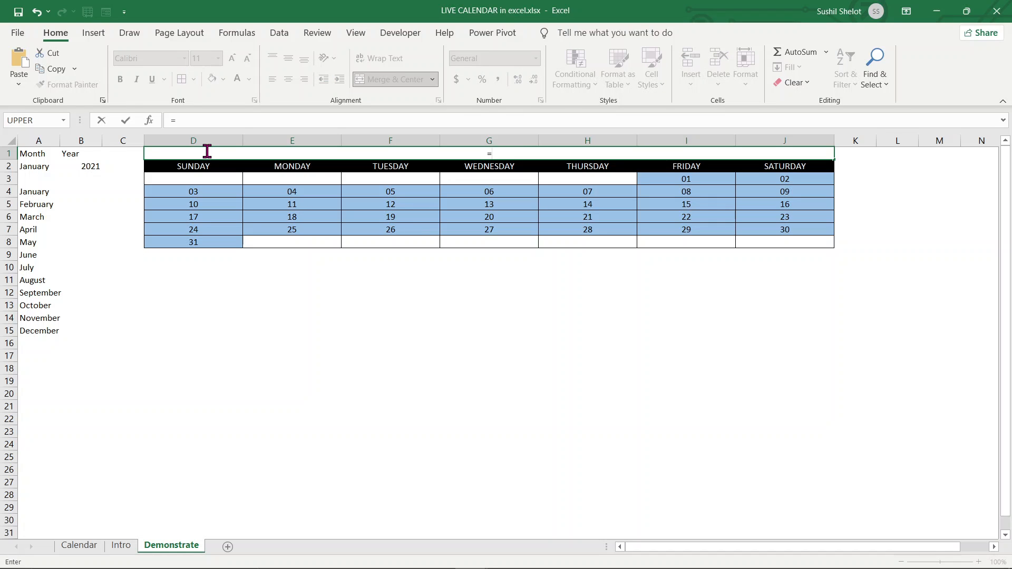
left_click(29, 169)
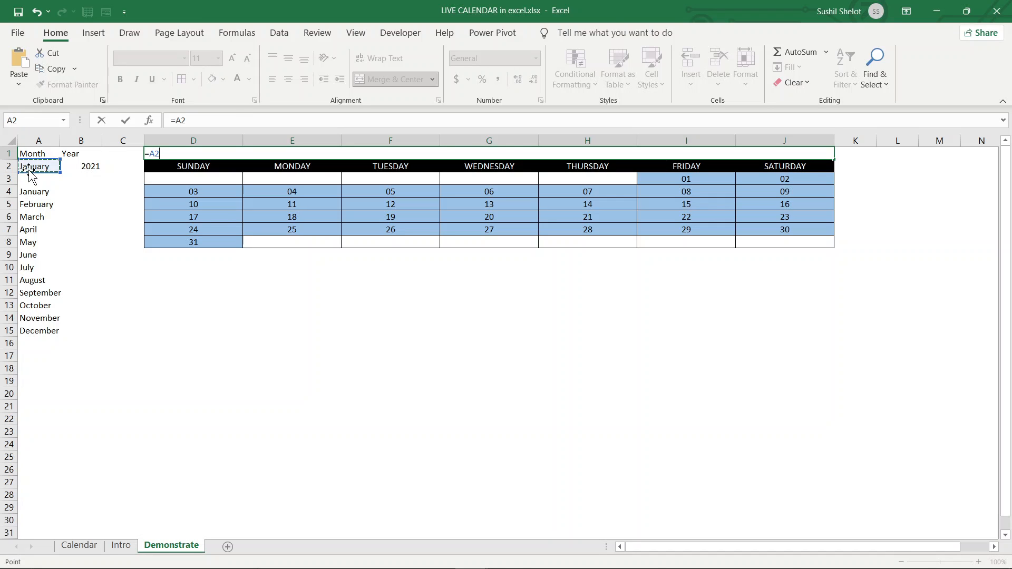
type("&\" \"&")
left_click(86, 167)
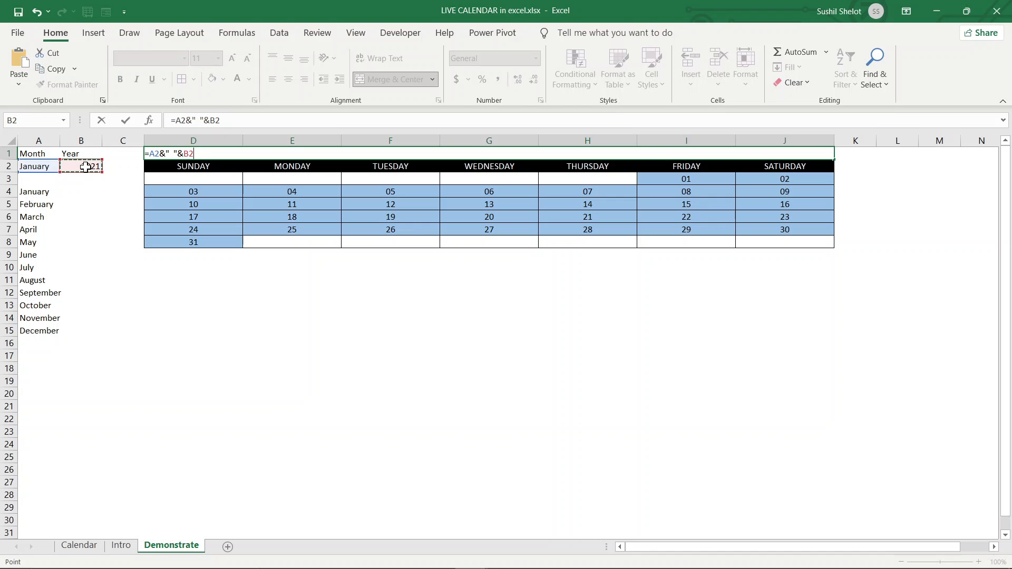
key("Return")
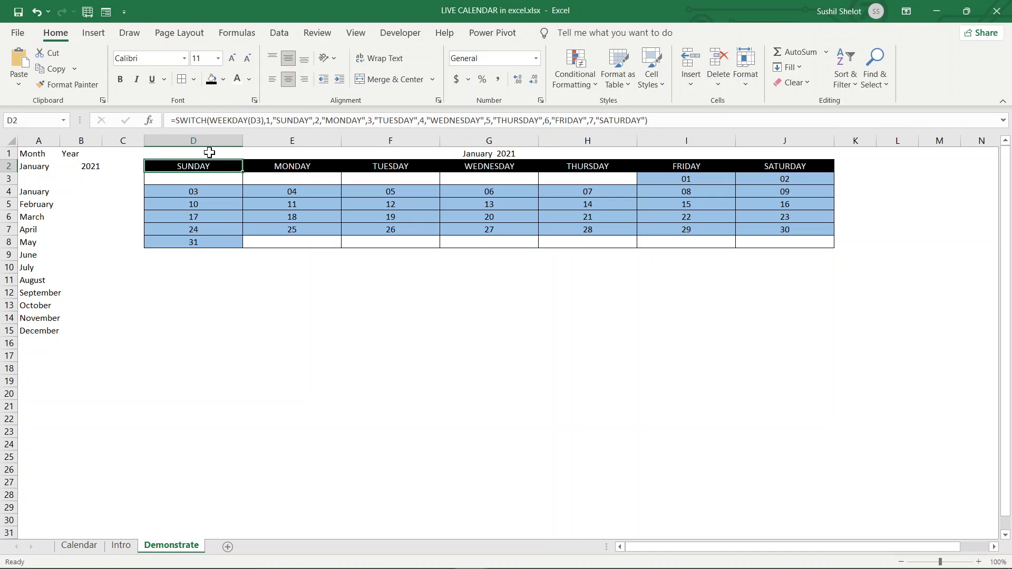
- Set the font of the whole calendar D1:J8, including the title row, to Algerian at size 12
left_click_drag(210, 152, 775, 245)
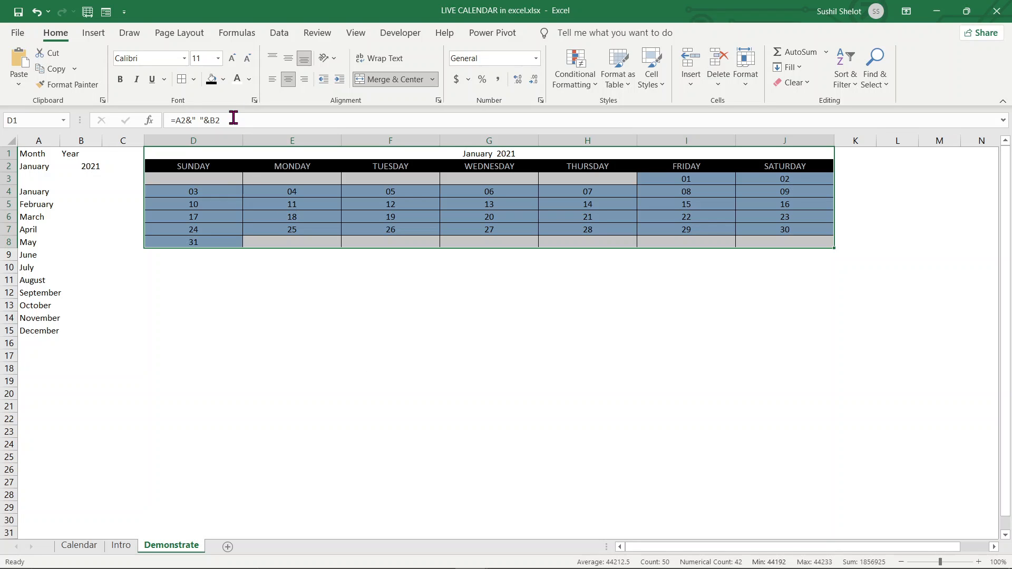
left_click(232, 62)
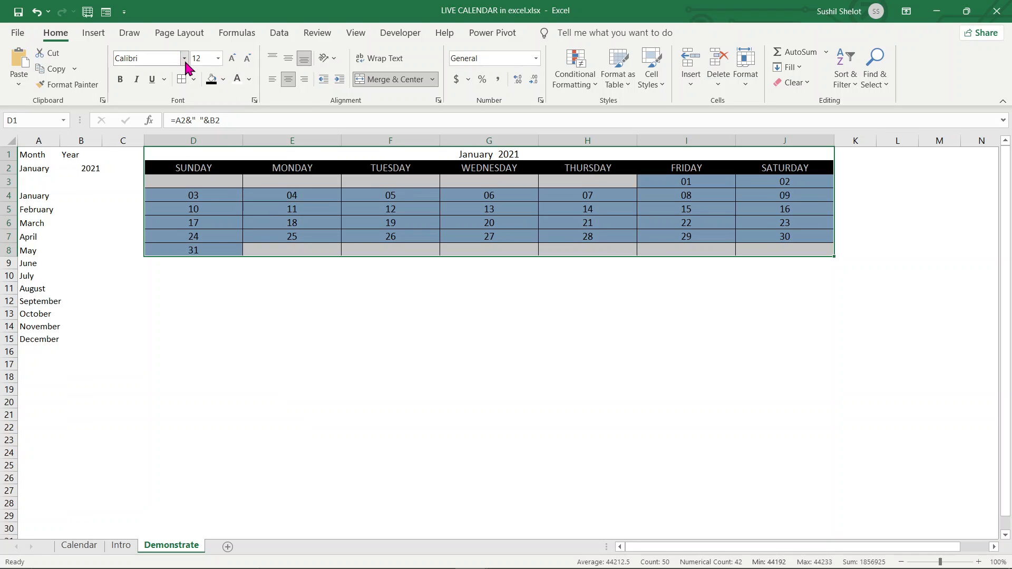
left_click(185, 62)
left_click(156, 186)
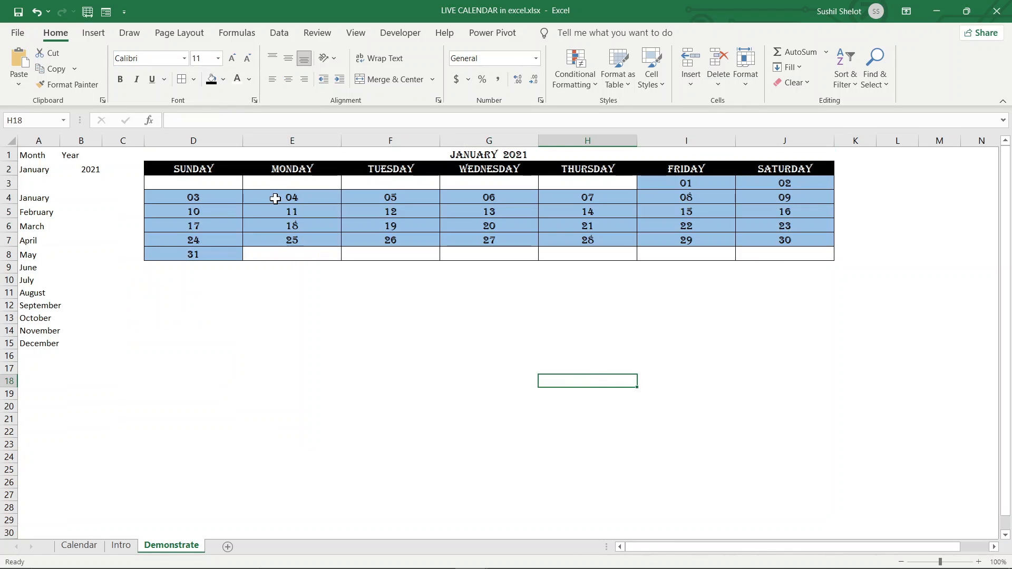
- Apply thick outside borders around the whole calendar range D1:J8
left_click_drag(235, 158, 668, 253)
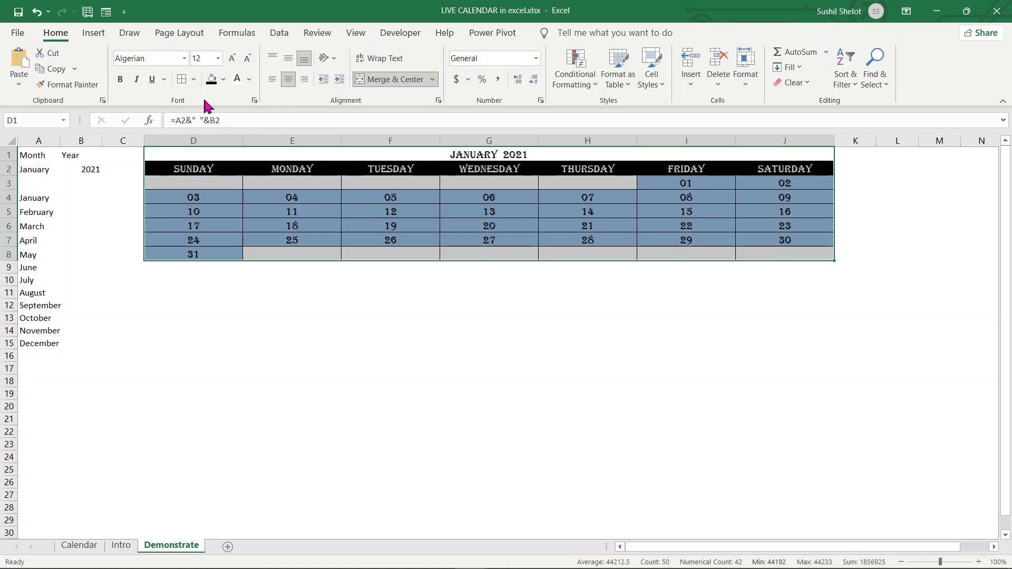
left_click(194, 79)
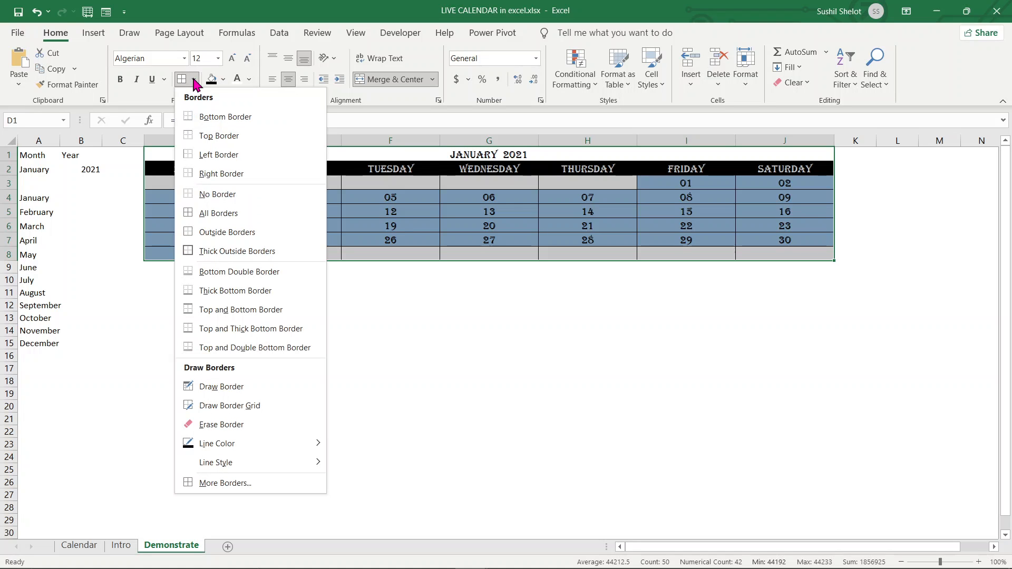
left_click(186, 251)
left_click(516, 328)
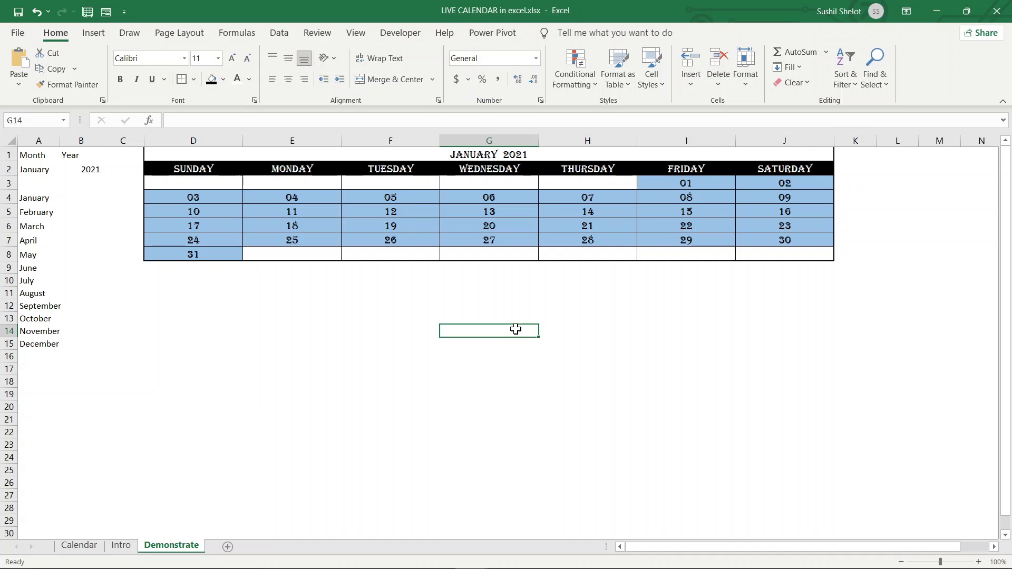
type("`")
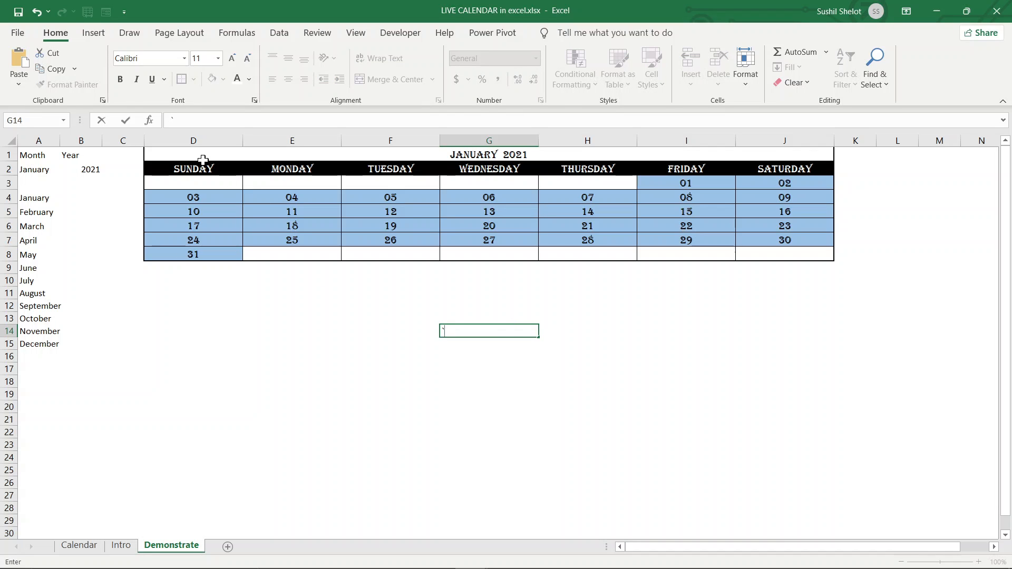
left_click_drag(203, 160, 459, 256)
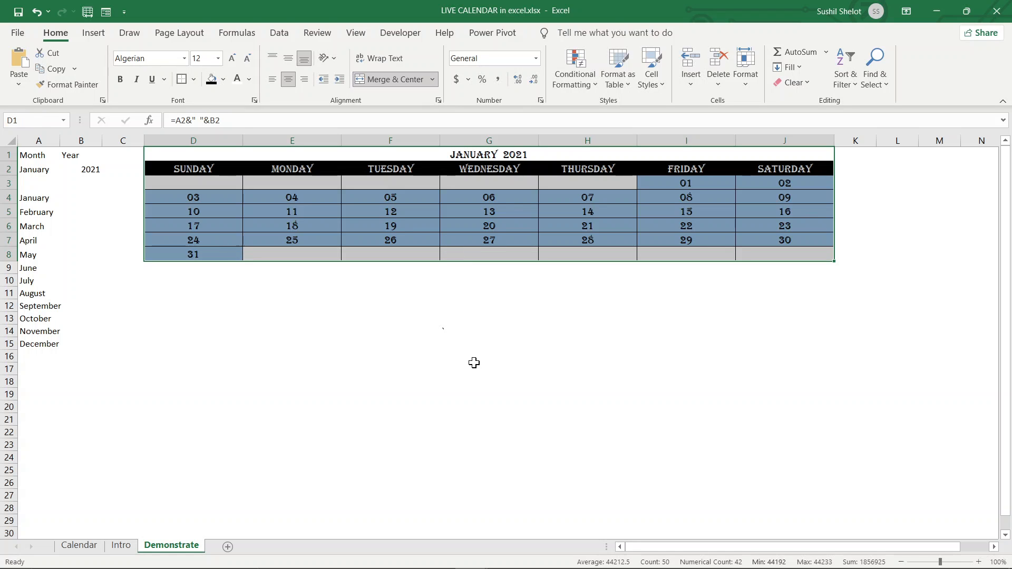
left_click(443, 329)
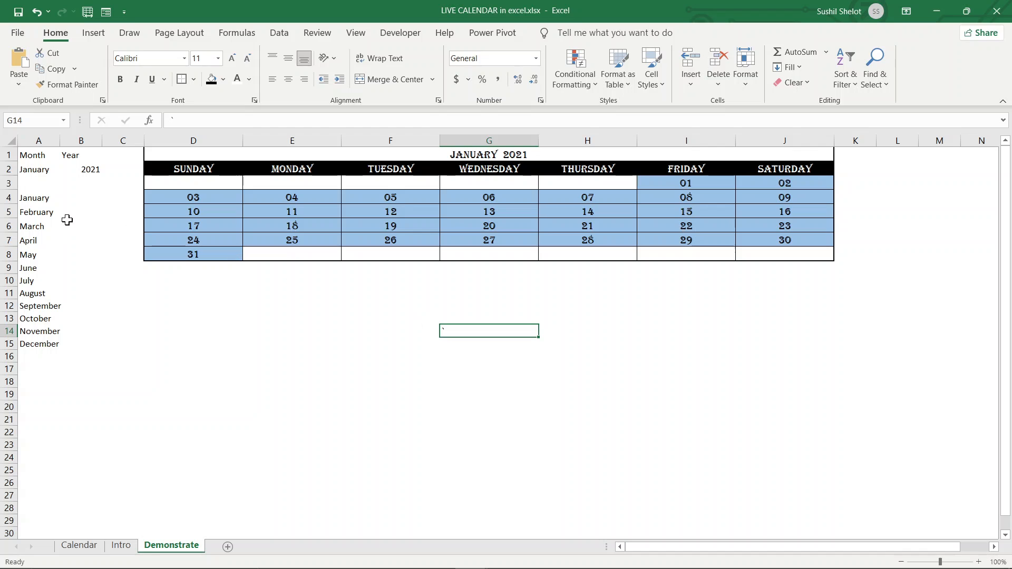
- Hide the list of month names in A4:B15 by applying the custom number format ;;; to the cells
left_click_drag(49, 197, 69, 345)
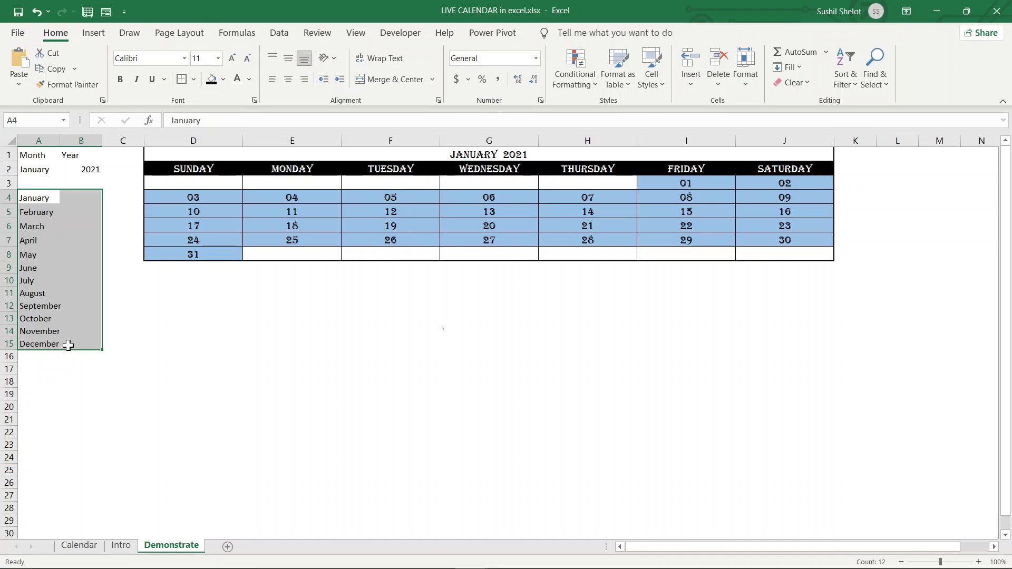
key("ctrl+1")
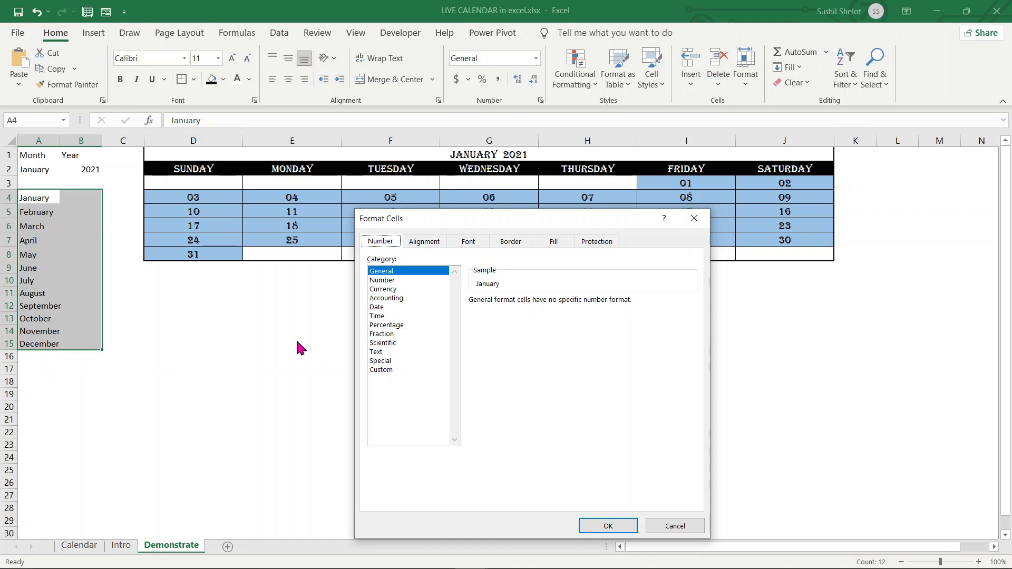
left_click(380, 369)
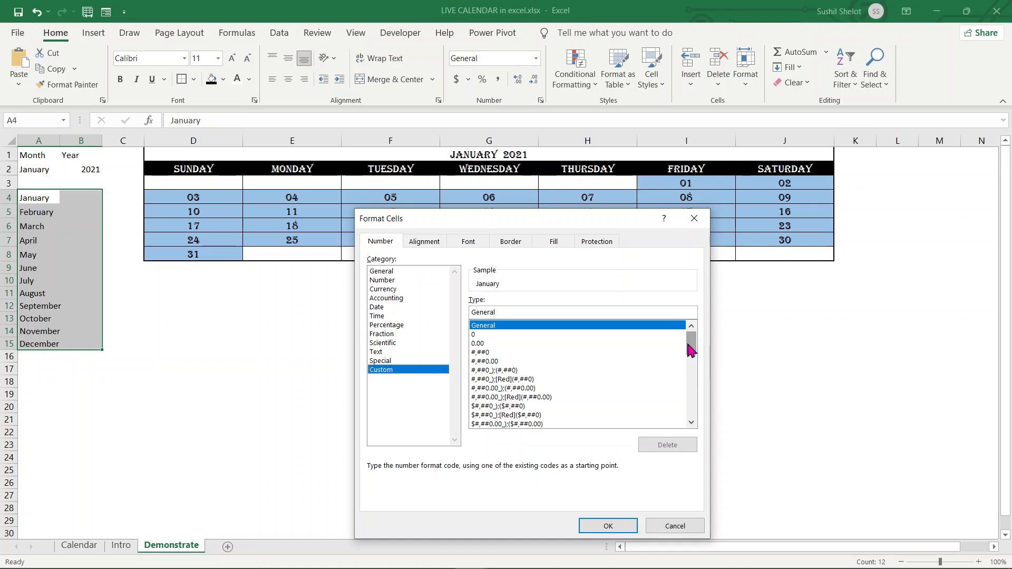
left_click_drag(691, 337, 696, 436)
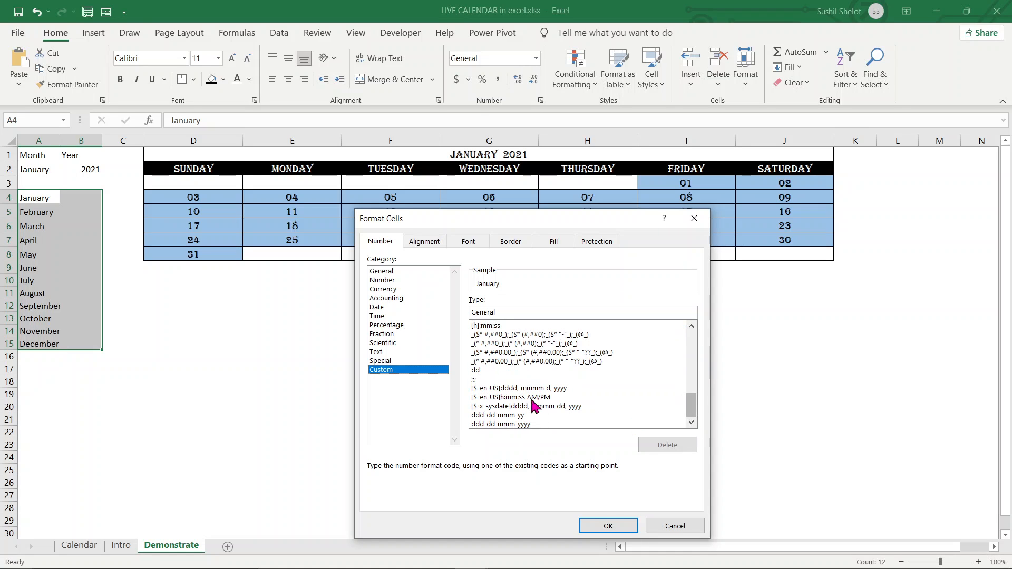
left_click(474, 379)
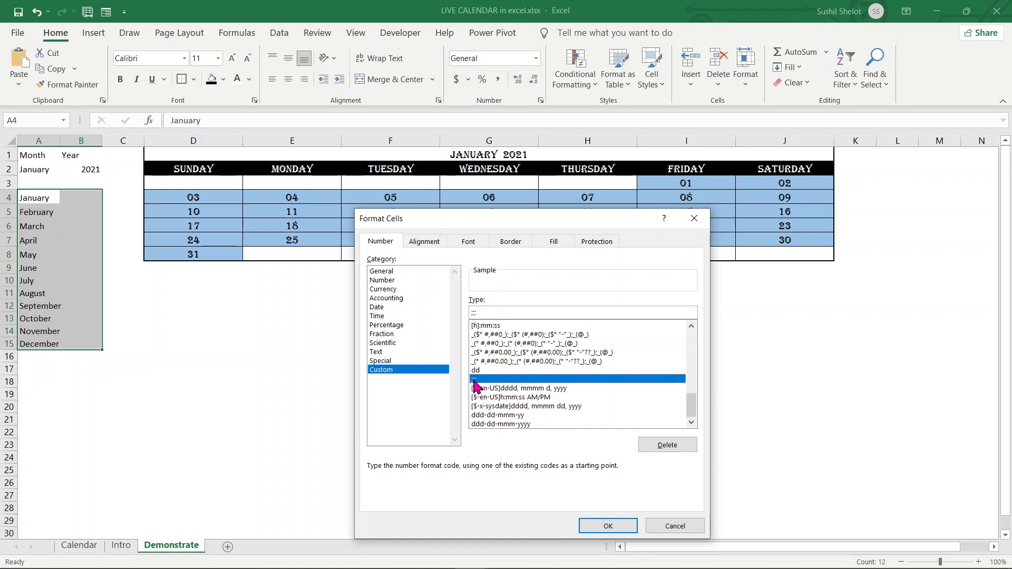
left_click(599, 526)
left_click(302, 397)
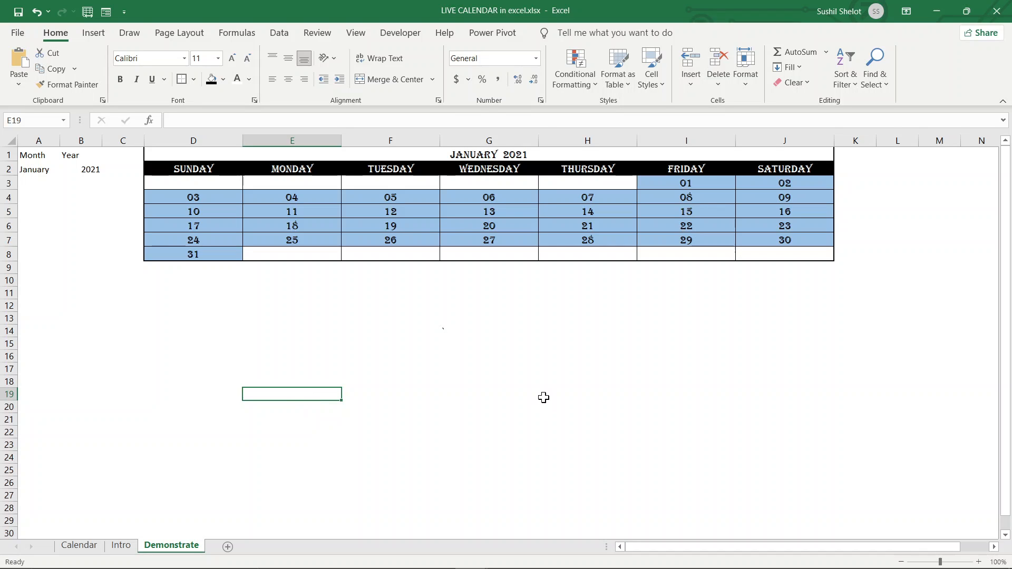
- Zoom the sheet to the range A1:K9 and clear the stray character from cell G14
left_click_drag(37, 154, 660, 248)
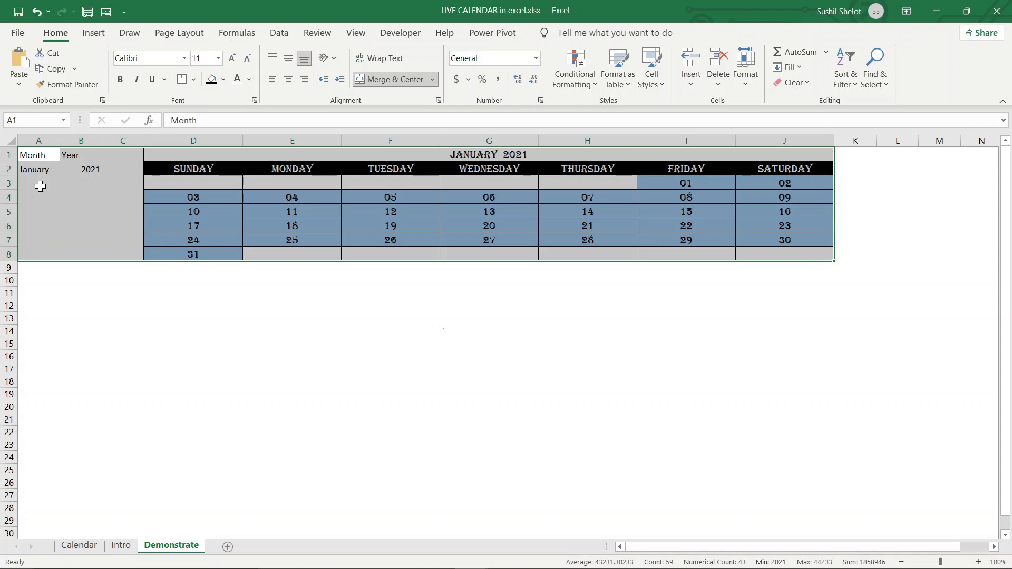
left_click_drag(27, 154, 838, 270)
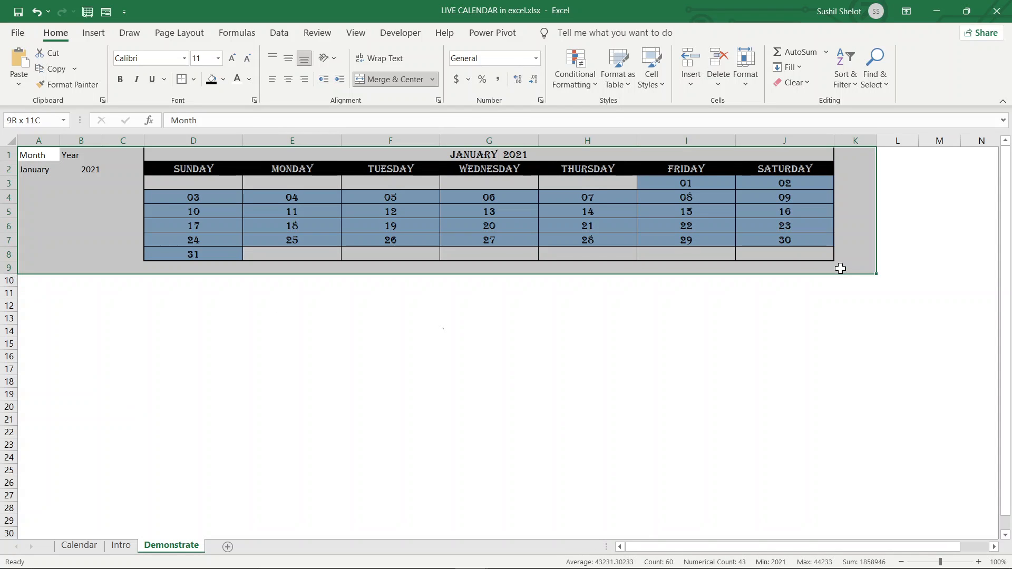
left_click(355, 32)
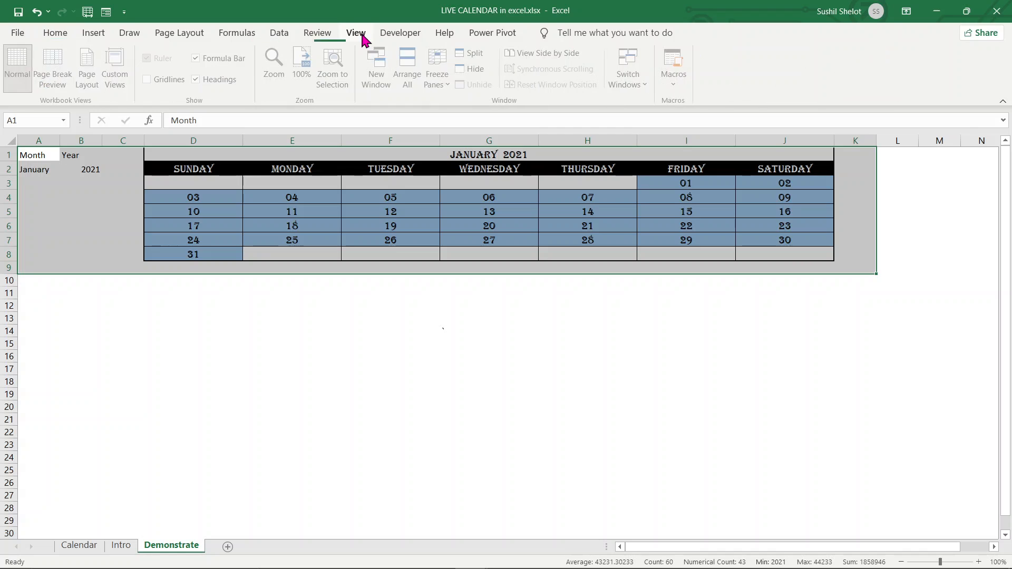
left_click(340, 63)
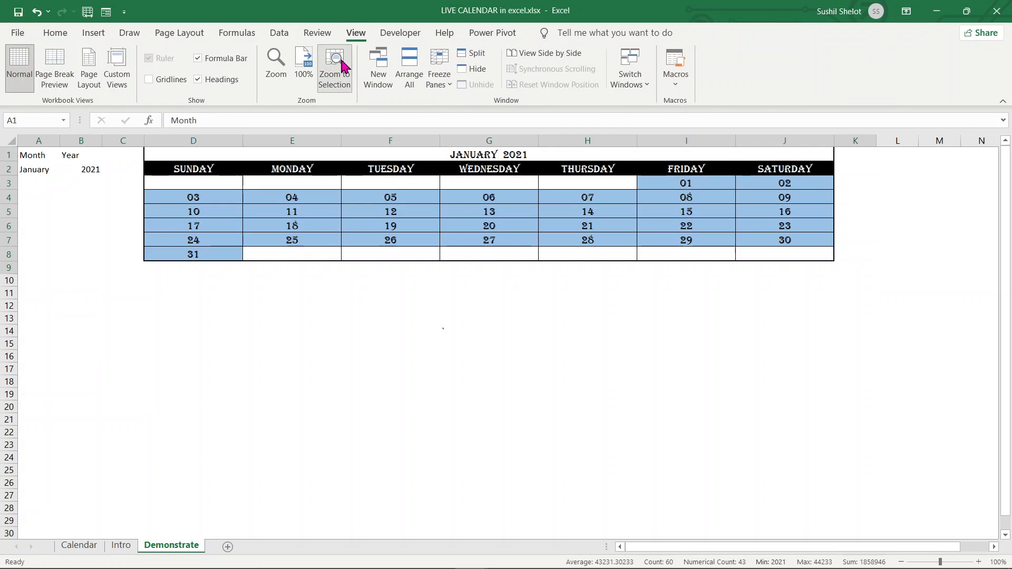
left_click(352, 372)
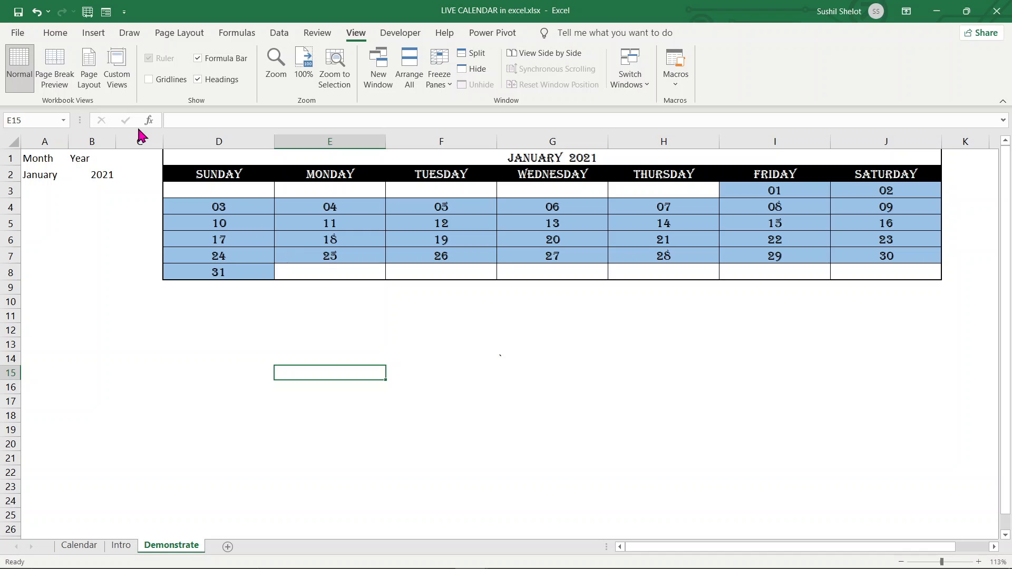
left_click(573, 355)
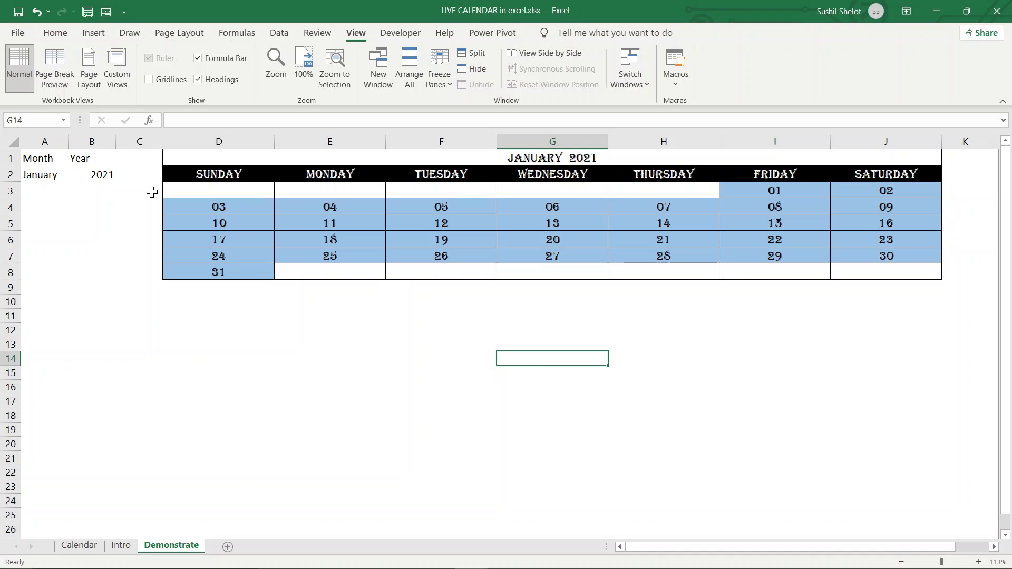
- Test the live calendar by choosing April, followed by August, as the month in cell A2
left_click(105, 176)
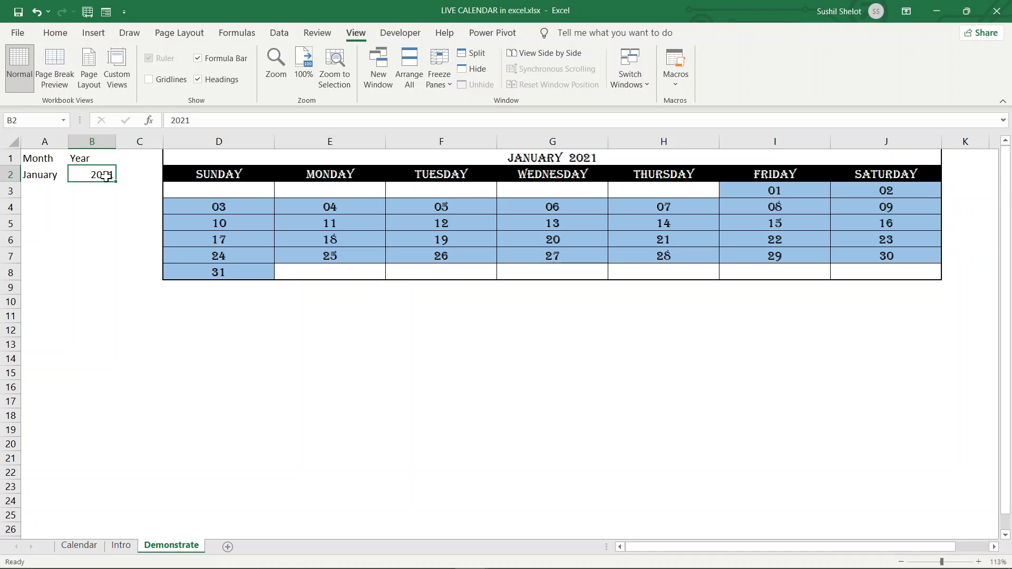
left_click(59, 179)
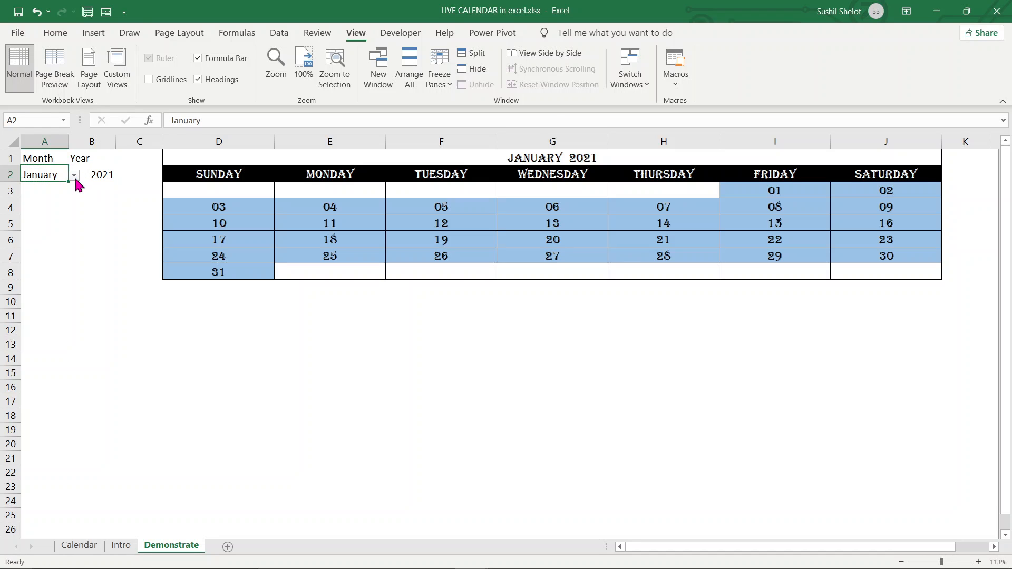
left_click(75, 177)
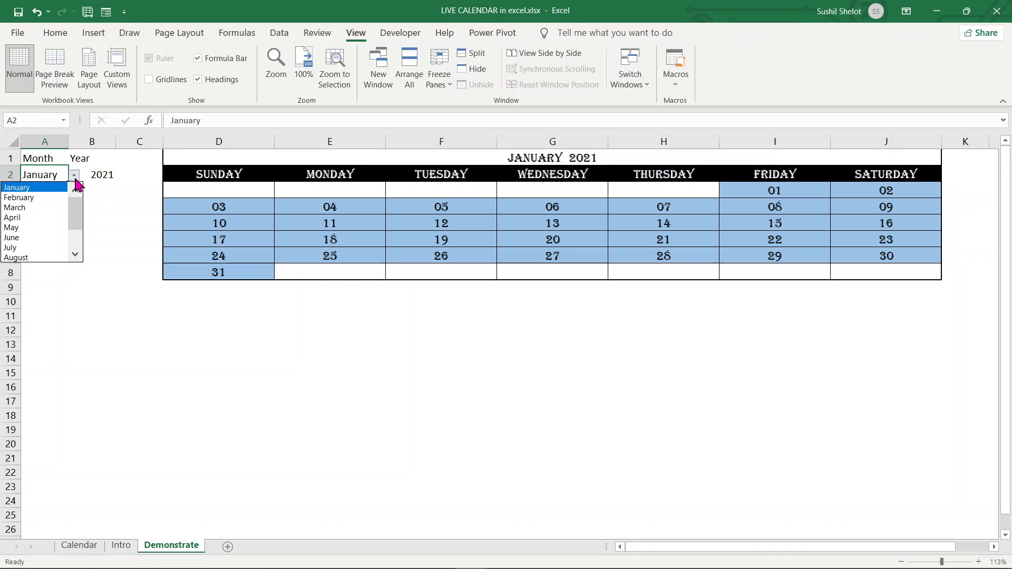
left_click(42, 218)
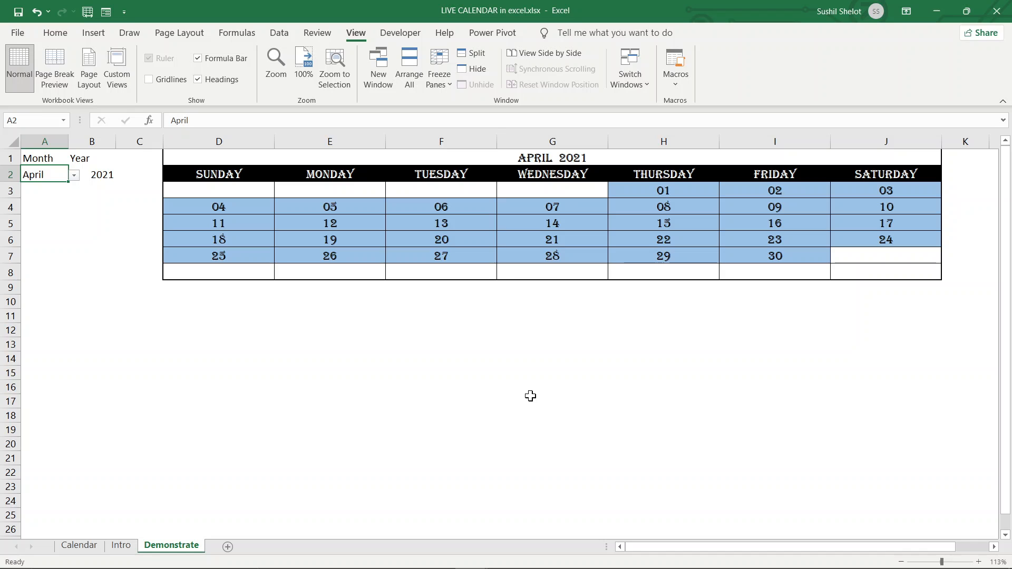
left_click(74, 175)
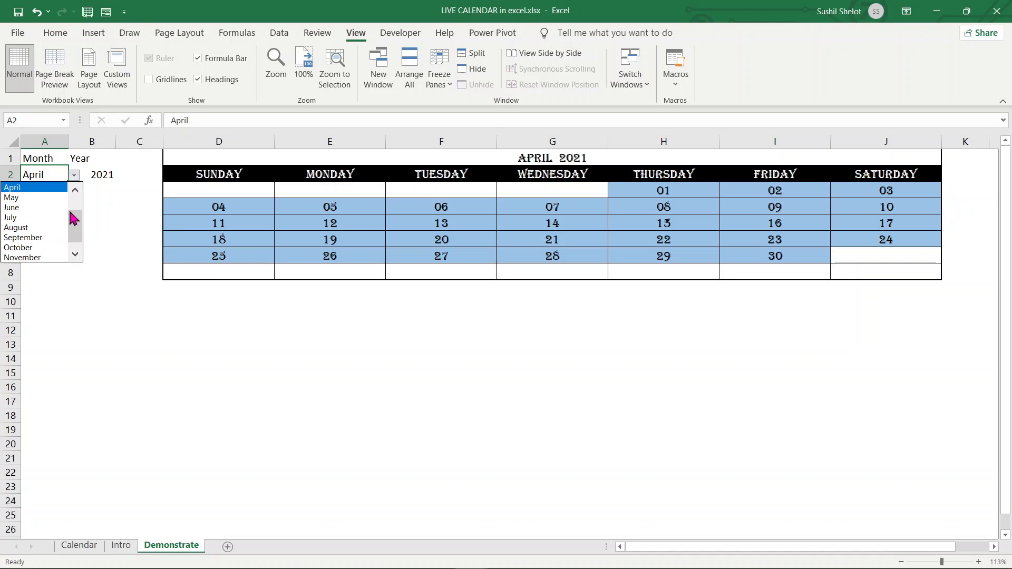
left_click(50, 228)
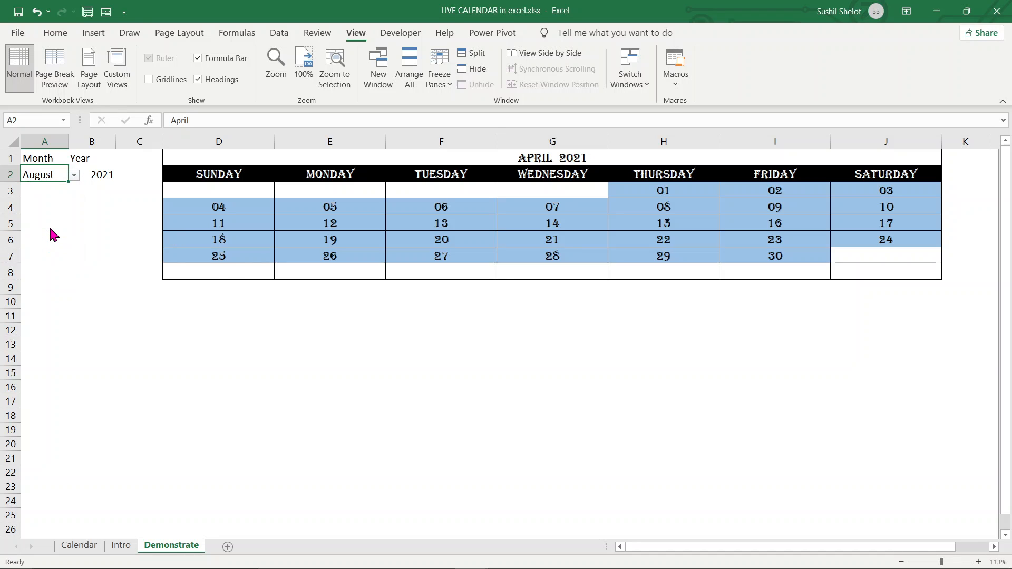
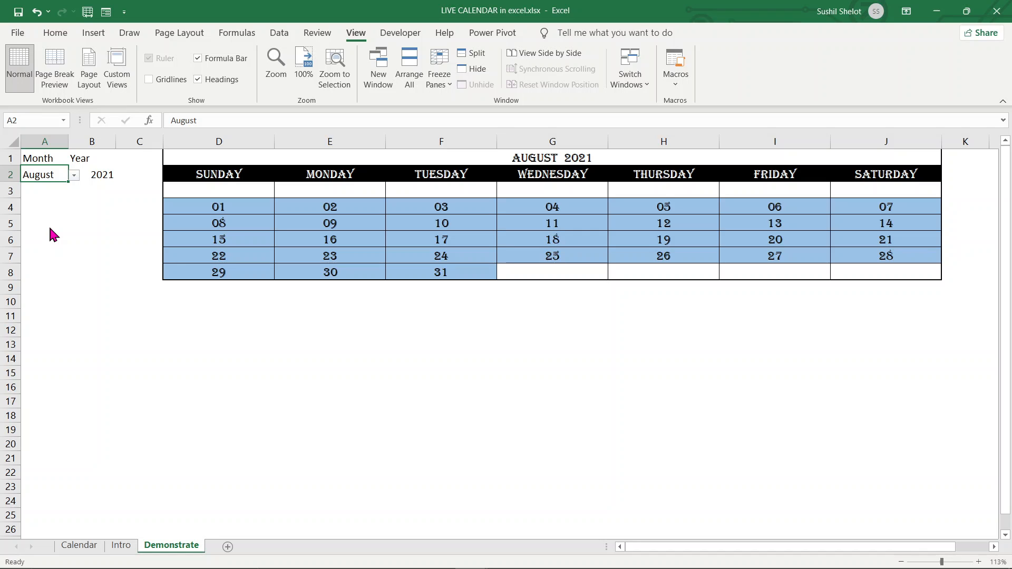
left_click(12, 208)
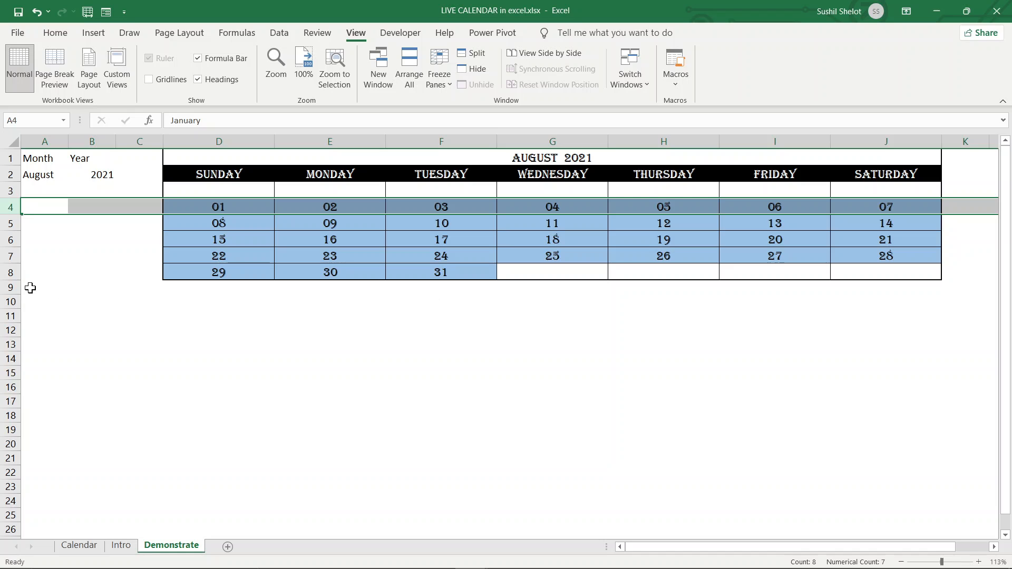
left_click_drag(14, 278, 15, 278)
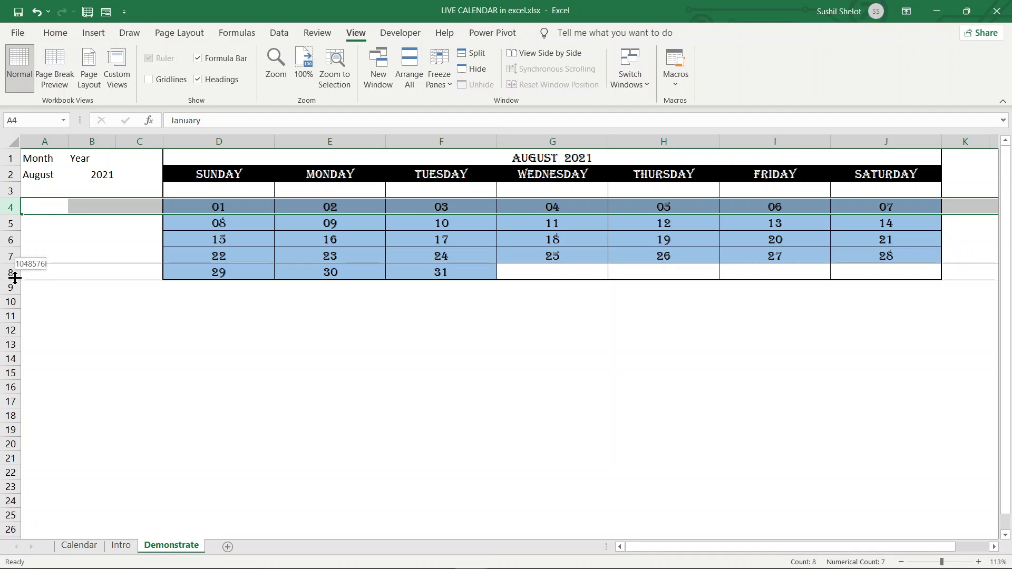
left_click(11, 272)
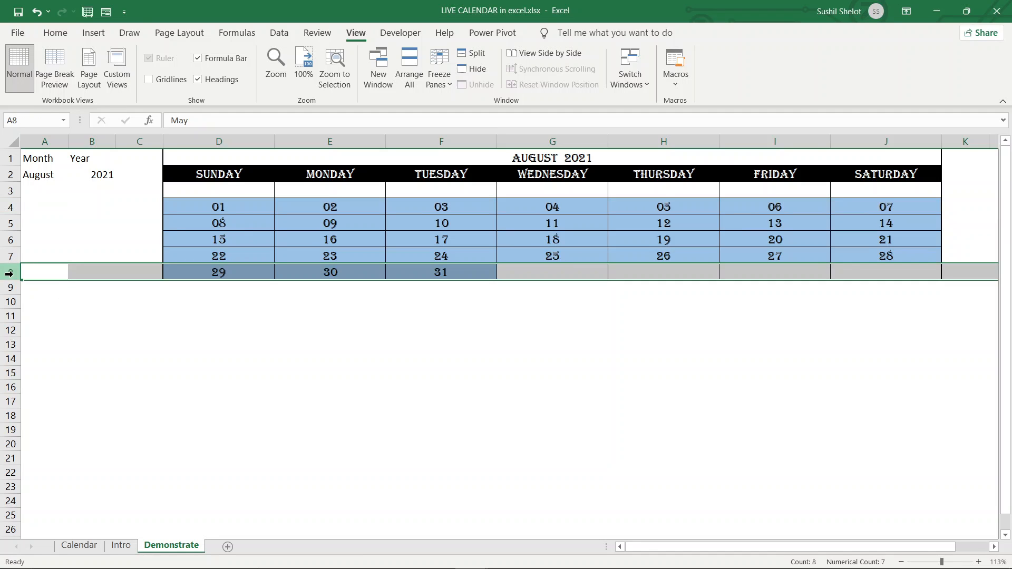
left_click(299, 341)
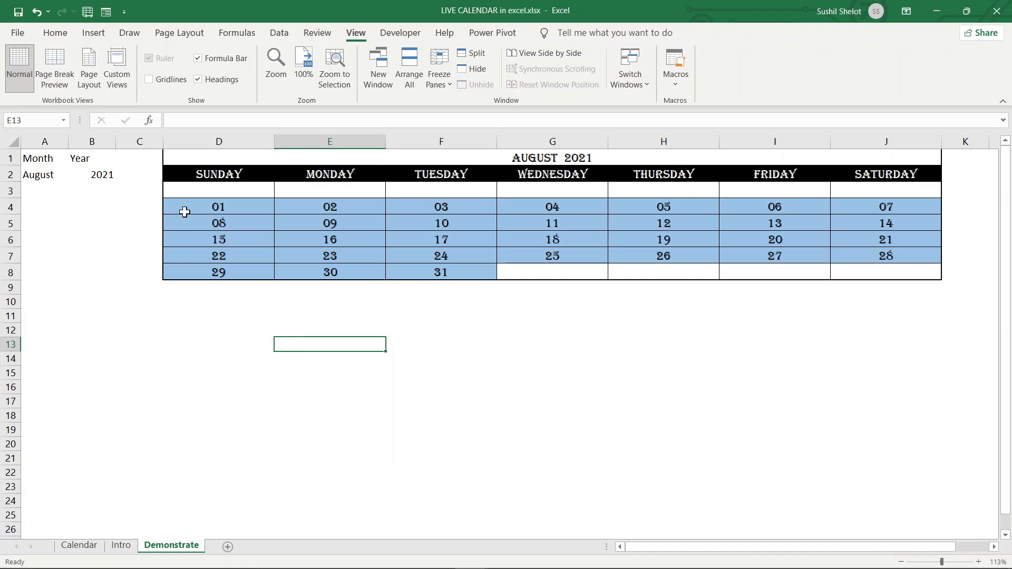
- Test the calendar with the year 1947 in cell B2 and select the 15 August date
left_click(105, 177)
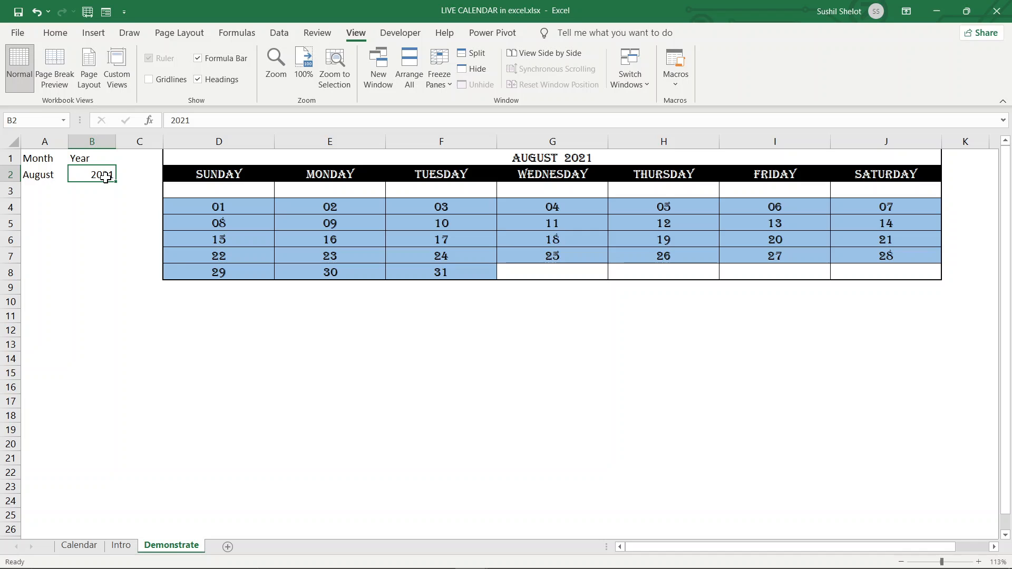
type("1947")
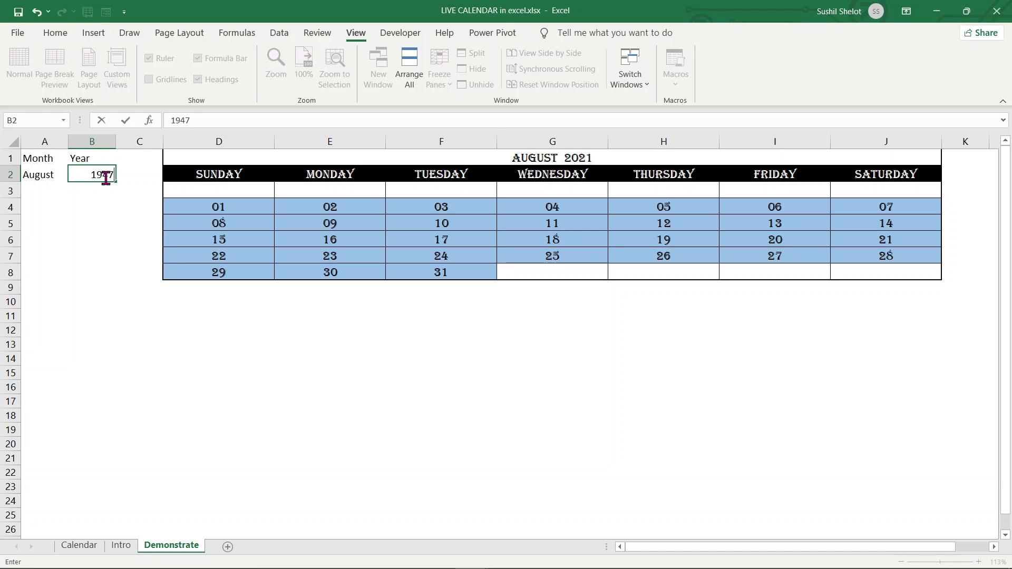
key("ctrl+Return")
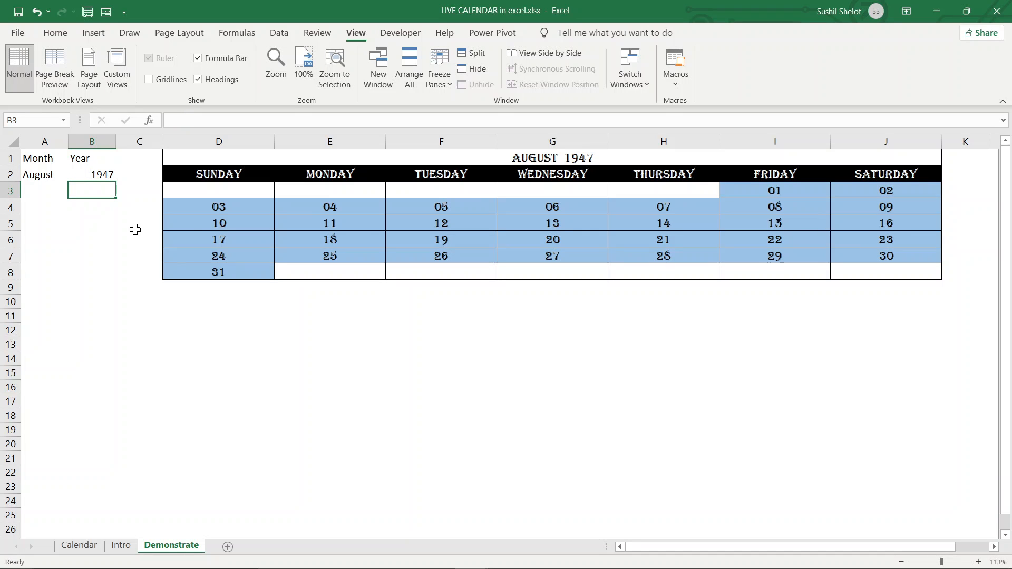
left_click(774, 223)
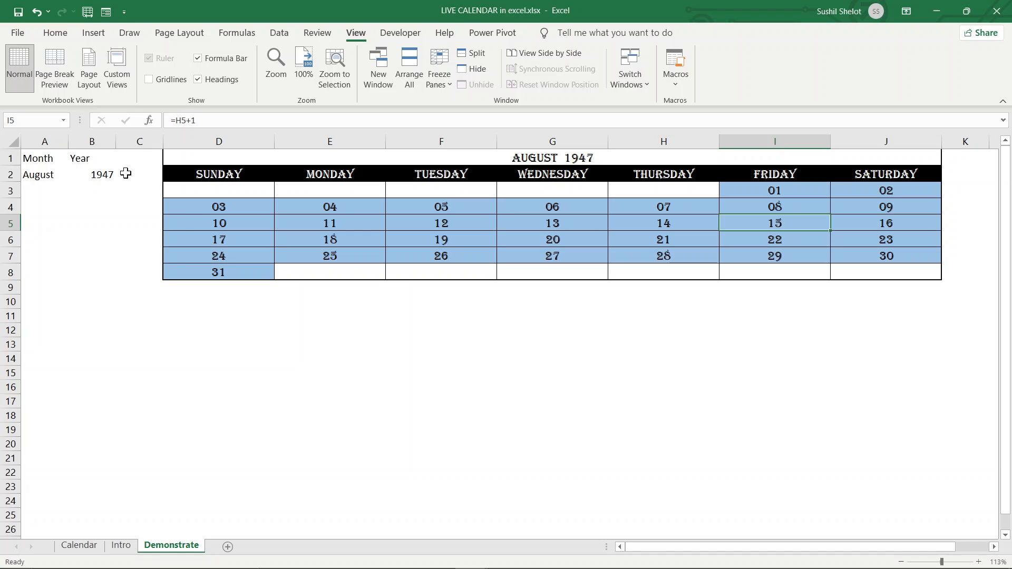
- Test the calendar with the year 2015 in cell B2 and select the 15 August date
left_click(89, 179)
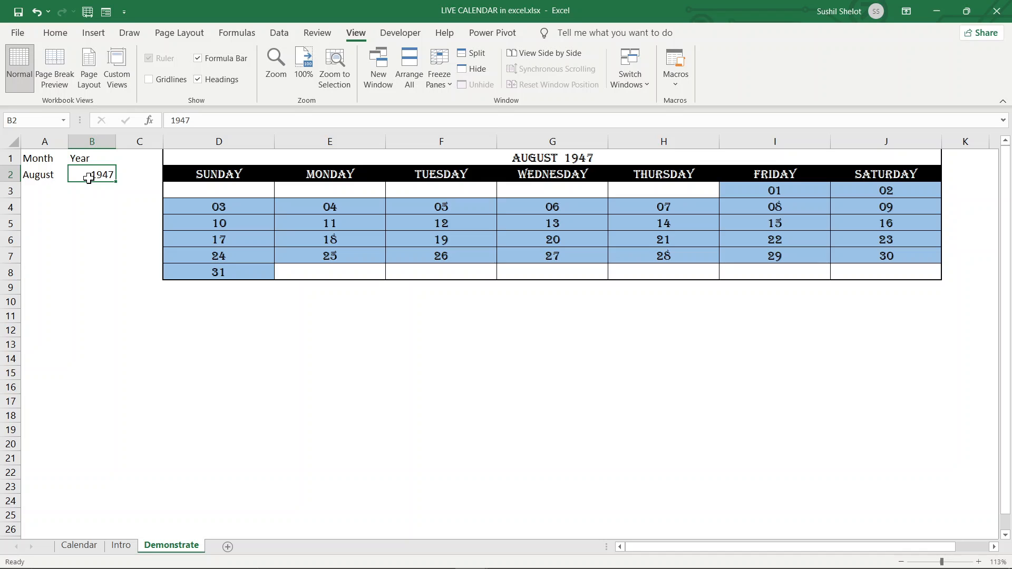
type("2015")
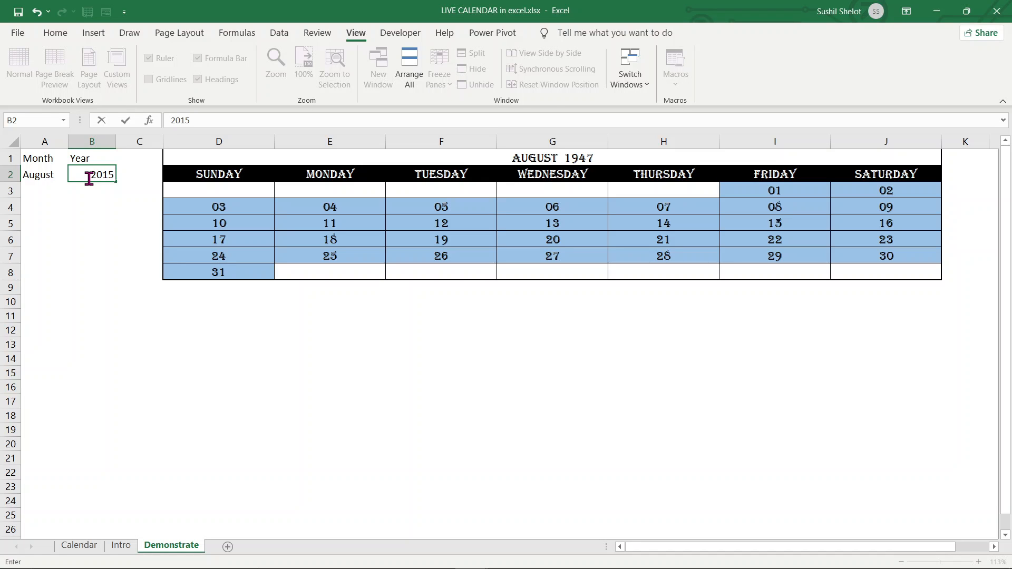
key("Return")
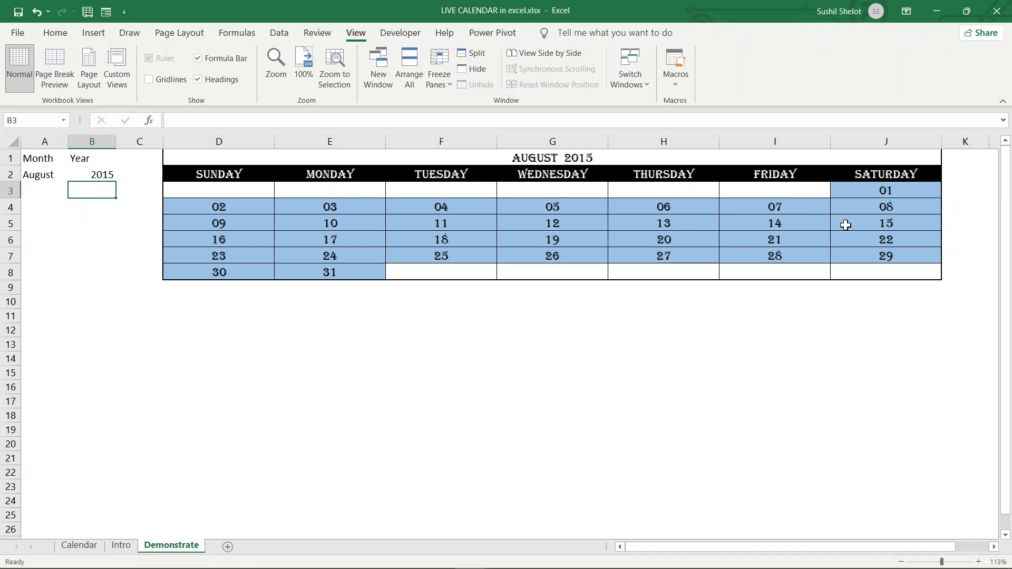
left_click(862, 226)
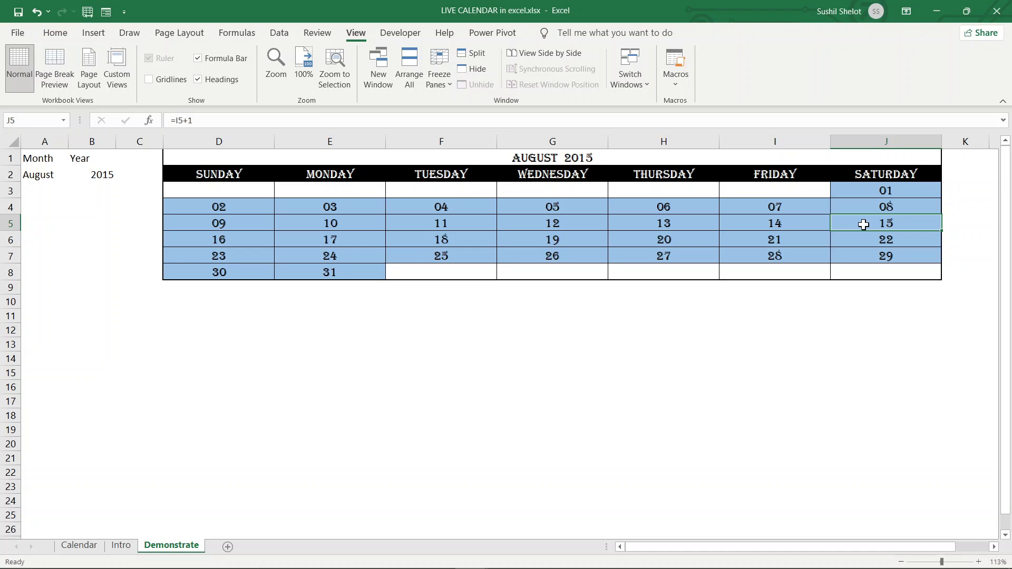
- Test a year before 1900 by setting cell B2 to 1890
left_click(107, 176)
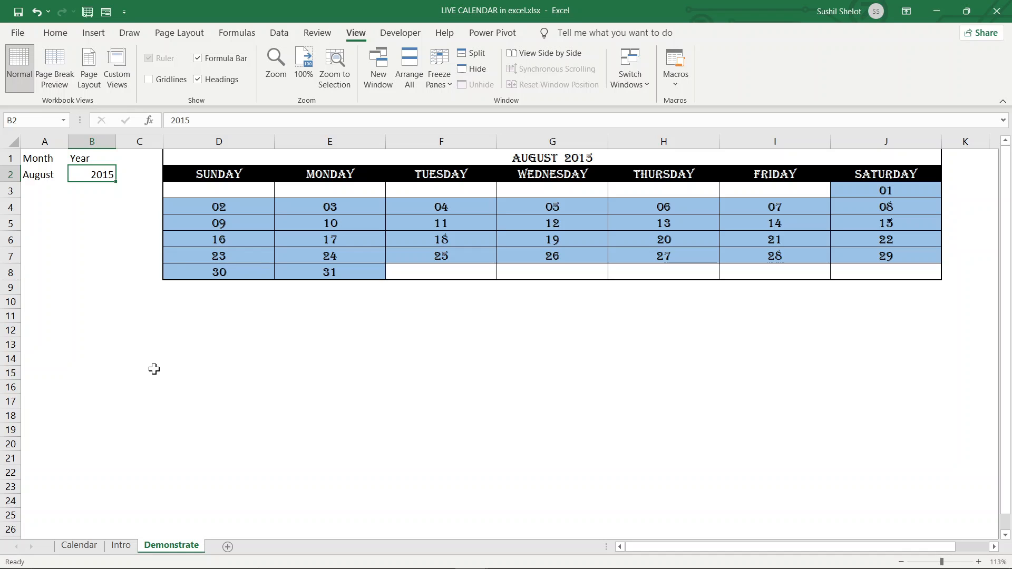
key("F2")
type("18")
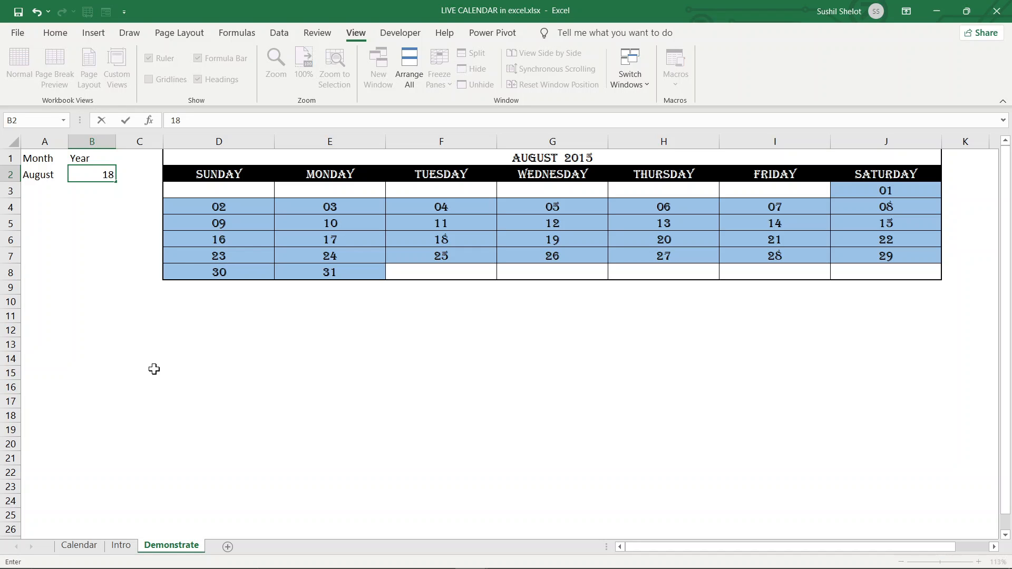
type("90")
key("Return")
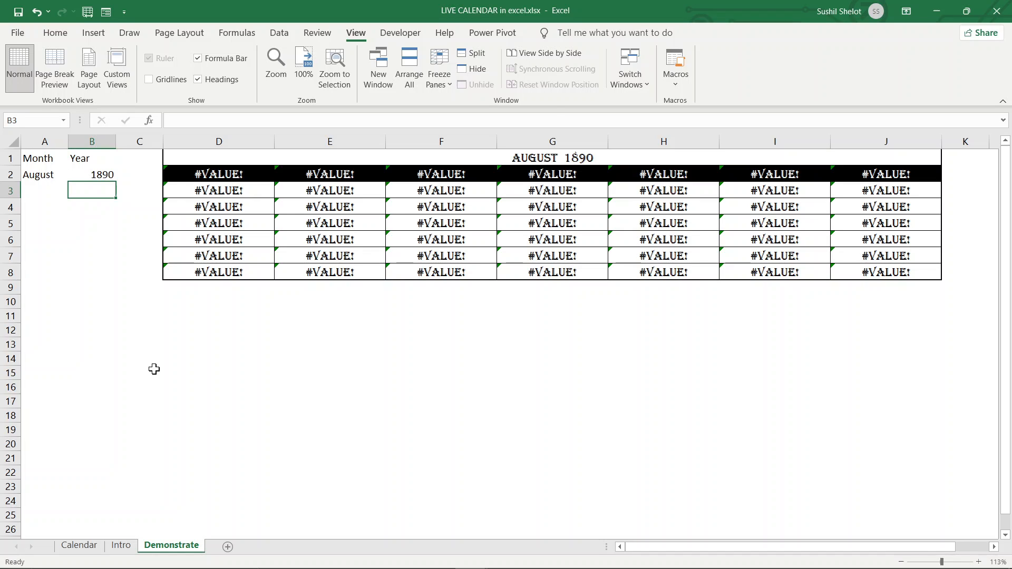
- Test the upper limit of supported years by setting cell B2 to 9999
left_click(100, 173)
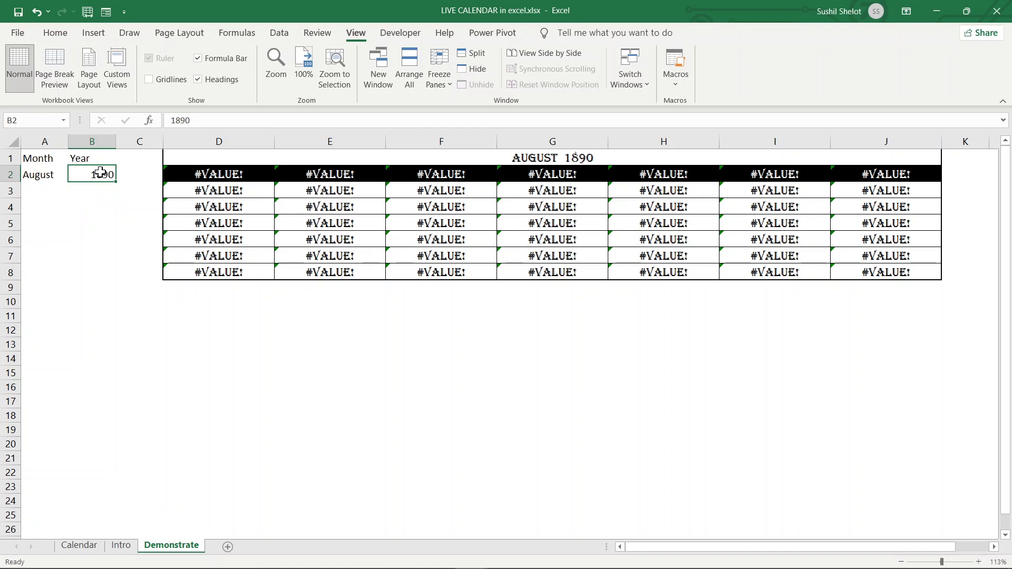
type("9999")
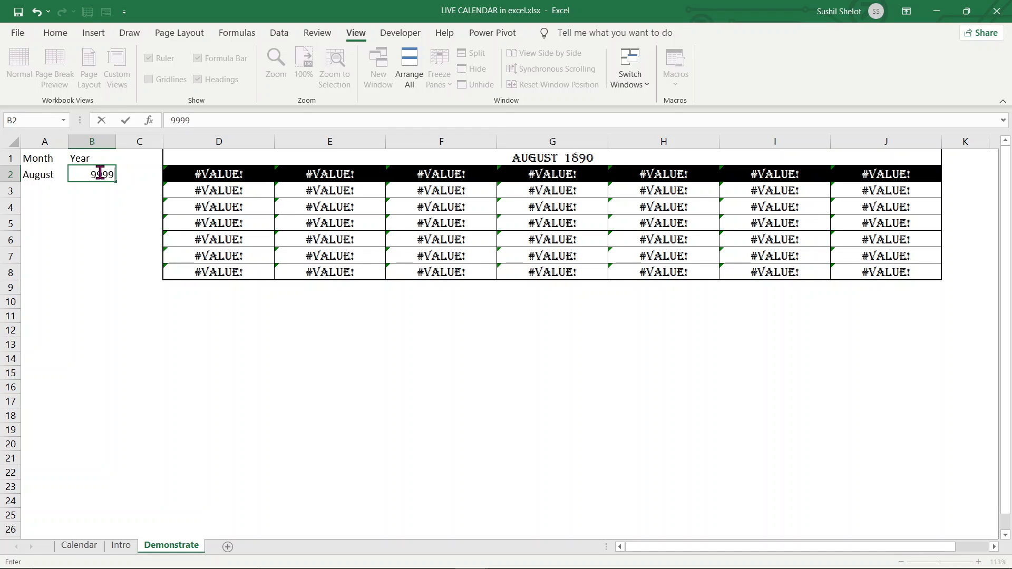
key("Return")
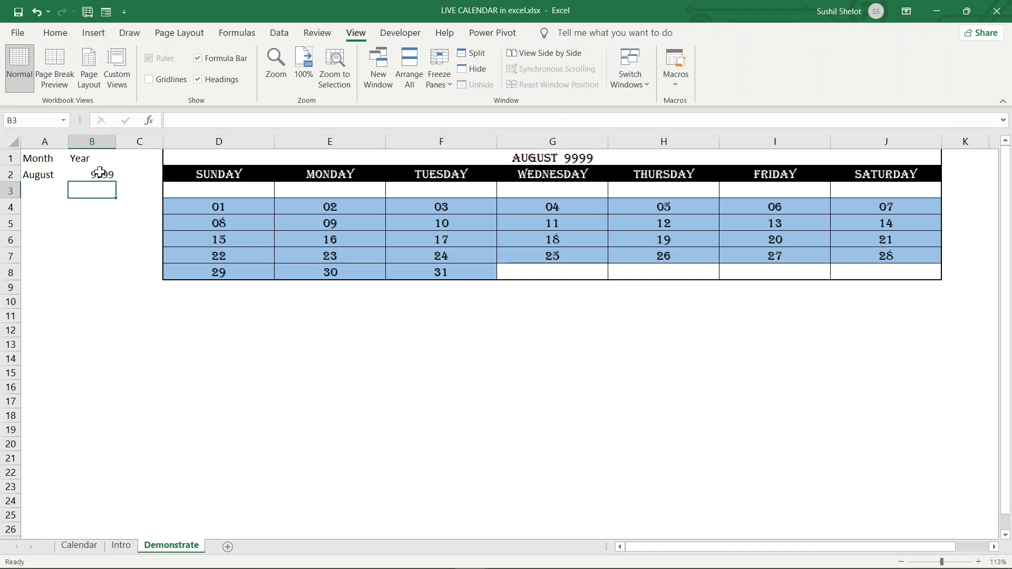
left_click(99, 173)
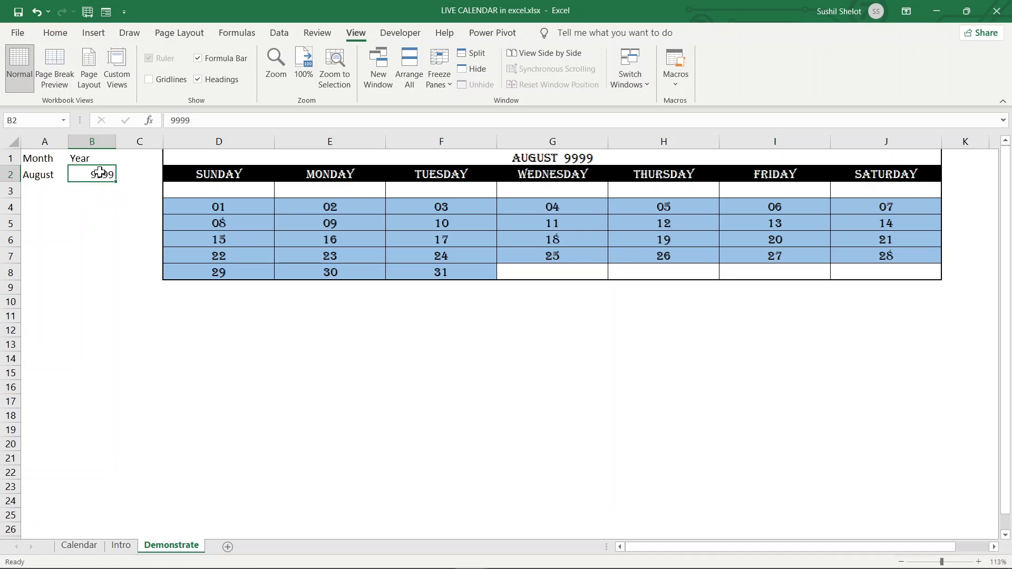
- Choose December as the month in cell A2 to test the last month of the year 9999
left_click(38, 173)
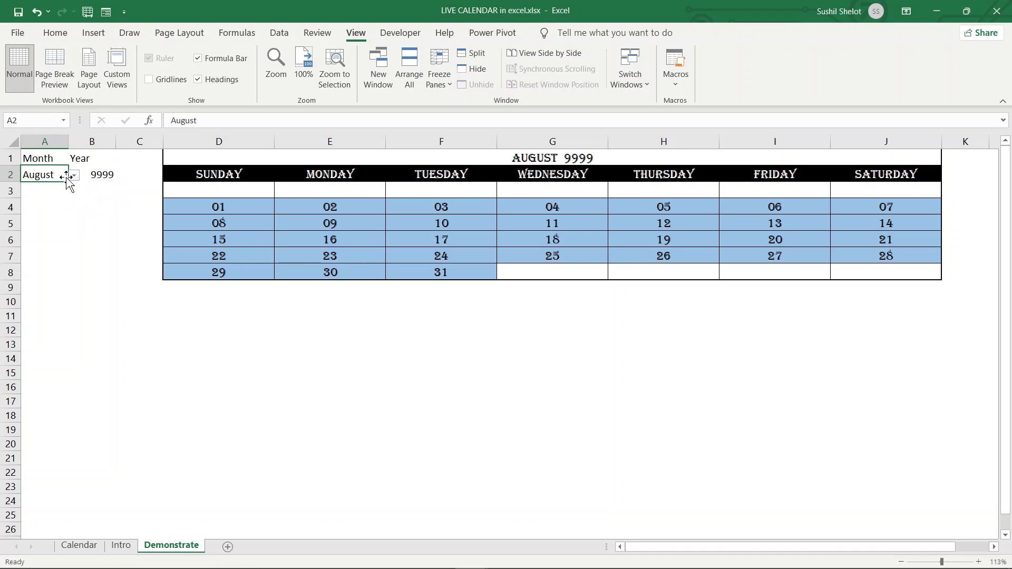
left_click(74, 177)
left_click(49, 257)
left_click(632, 374)
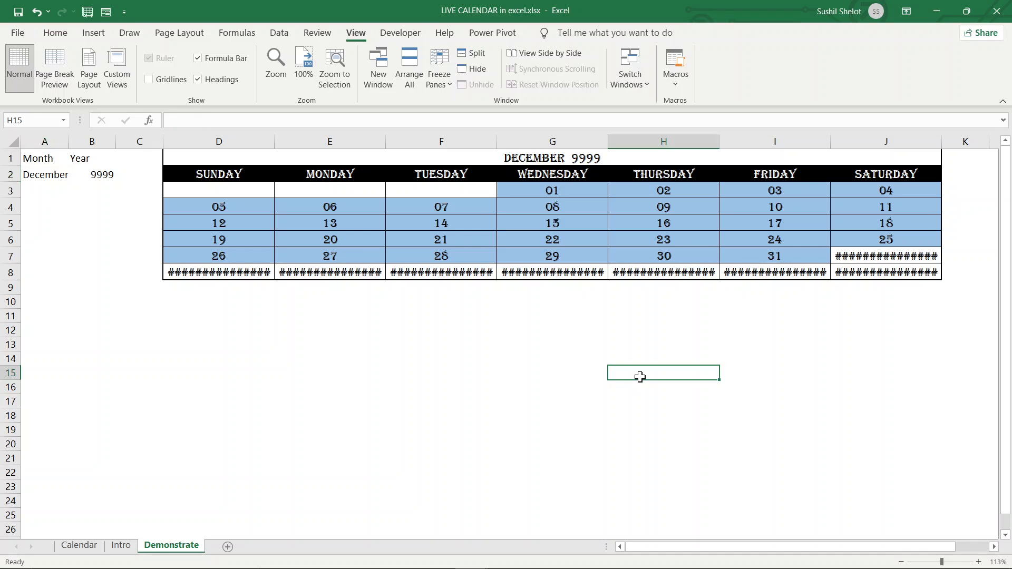
- Examine the cells after 31 December in J7:J8 and the blank cells before the first day in D3:F3
left_click(850, 257)
left_click_drag(850, 257, 855, 279)
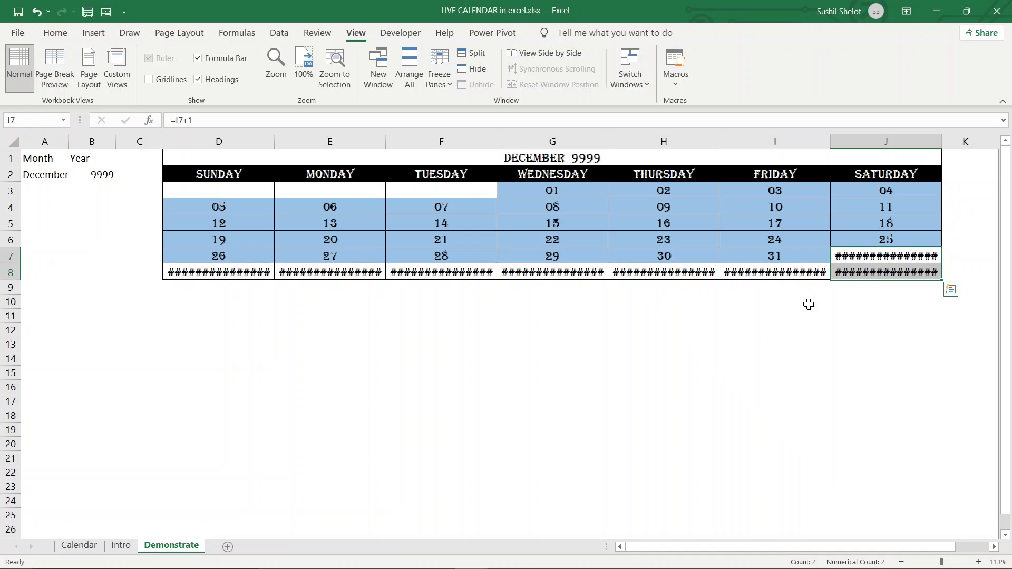
left_click(768, 334)
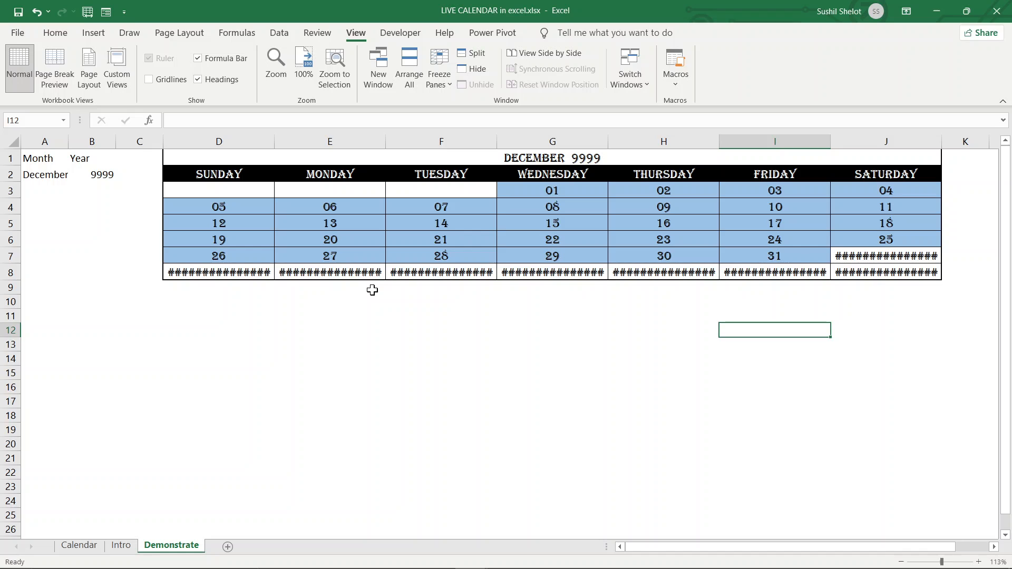
mouse_move(846, 254)
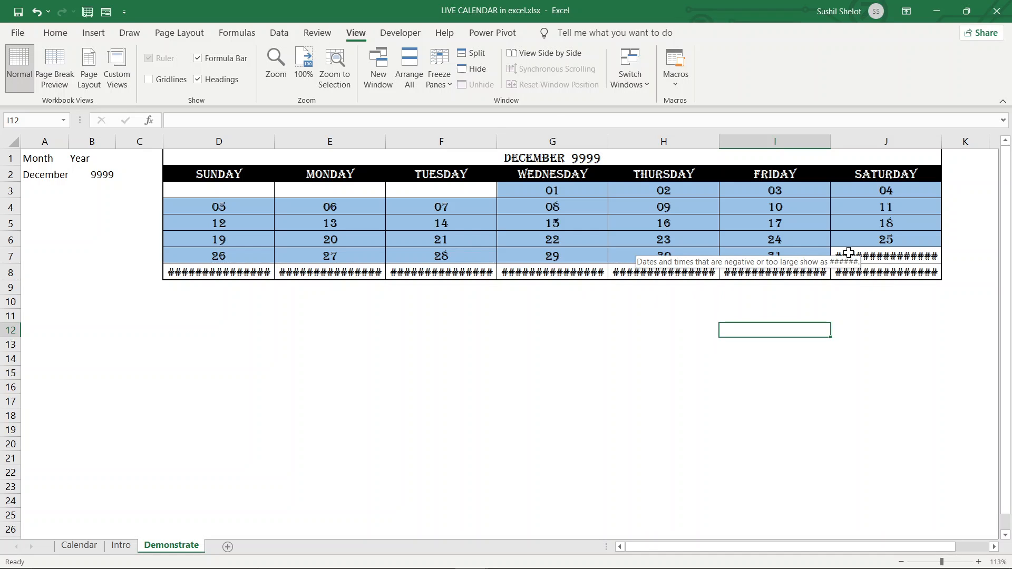
left_click(893, 257)
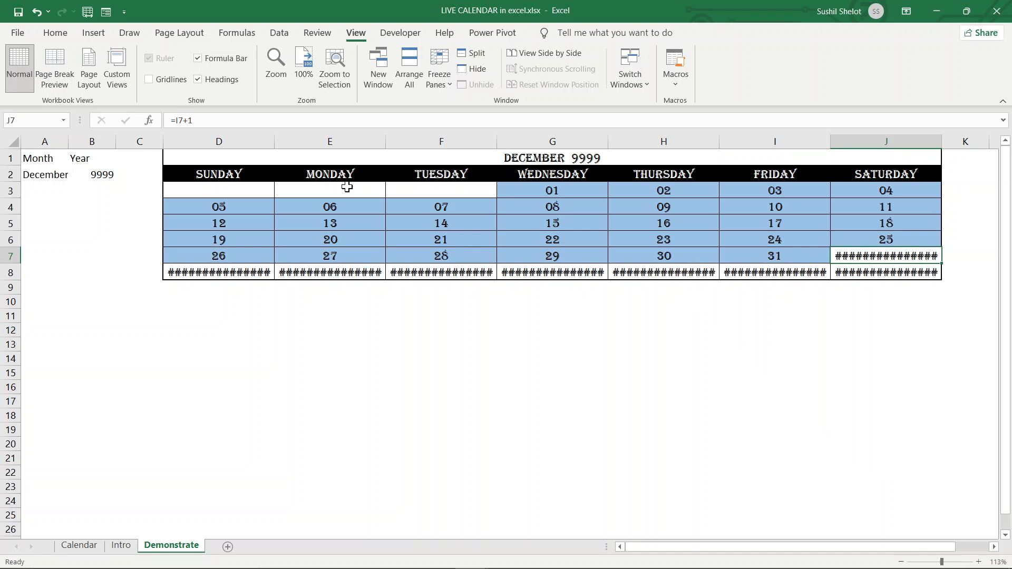
left_click(266, 192)
left_click_drag(266, 192, 406, 192)
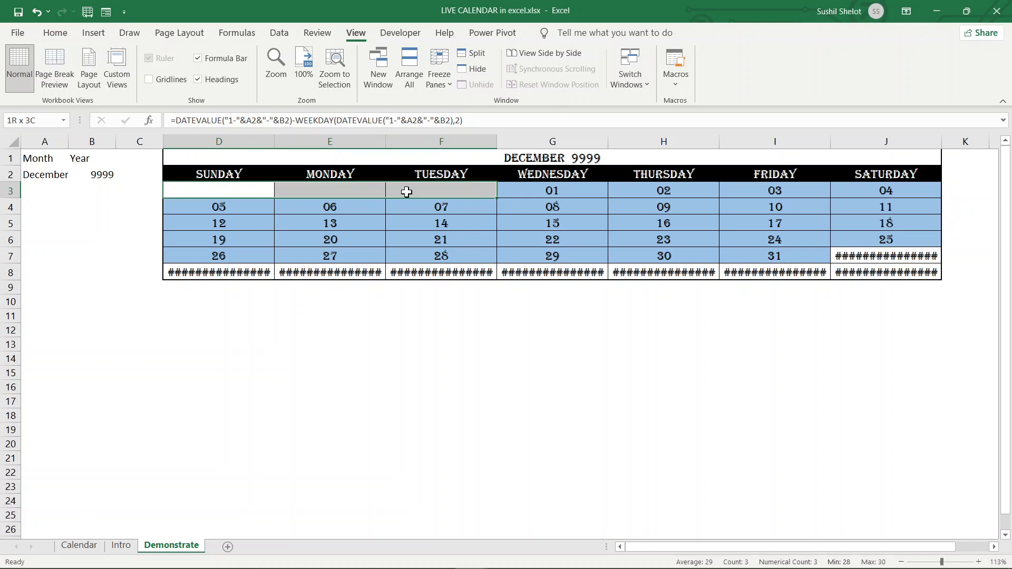
left_click(415, 329)
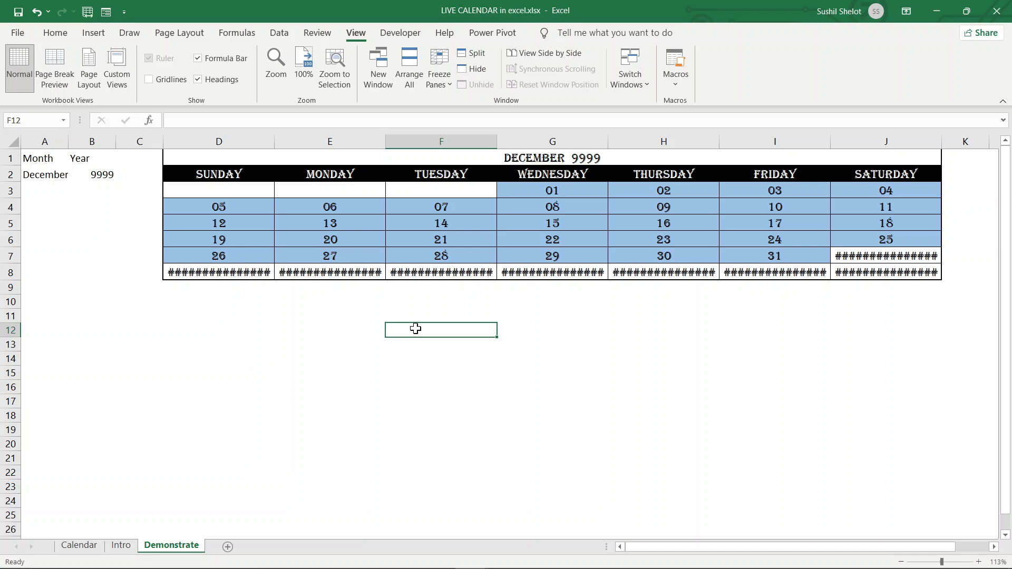
- Test a year beyond the supported range by setting cell B2 to 10000
left_click(108, 175)
type("10000")
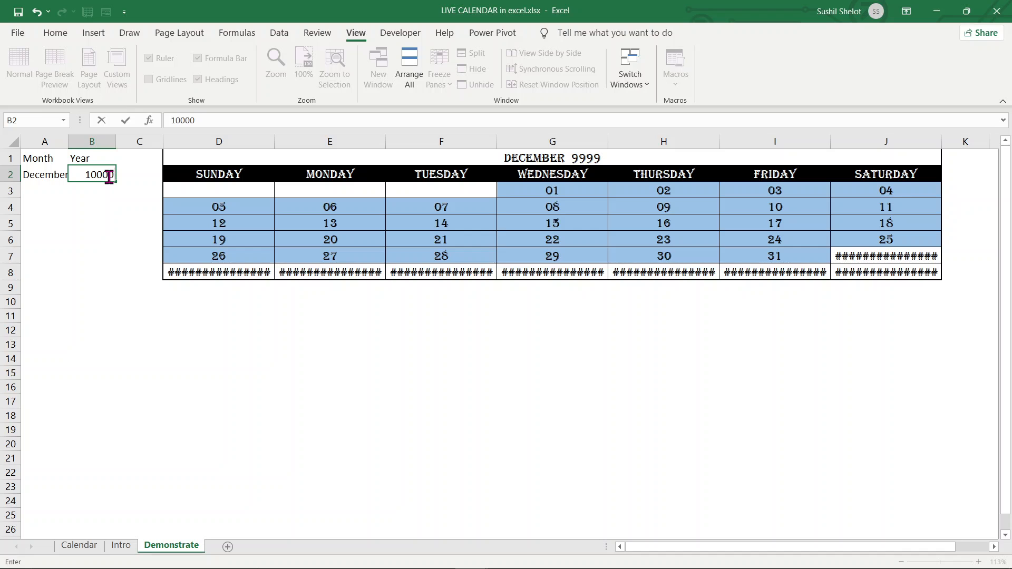
key("Return")
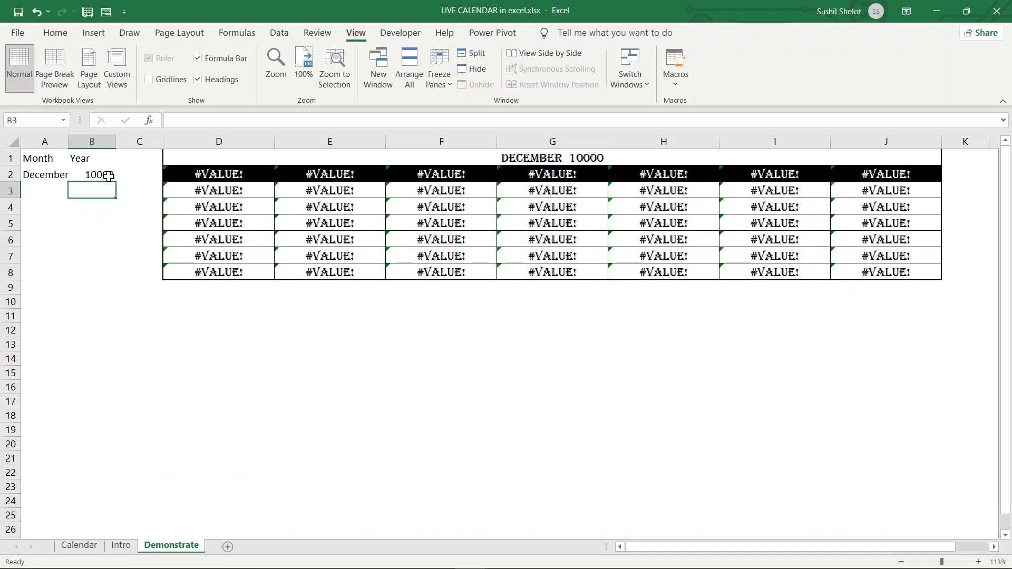
- Choose January as the month in cell A2
left_click(64, 175)
left_click(74, 176)
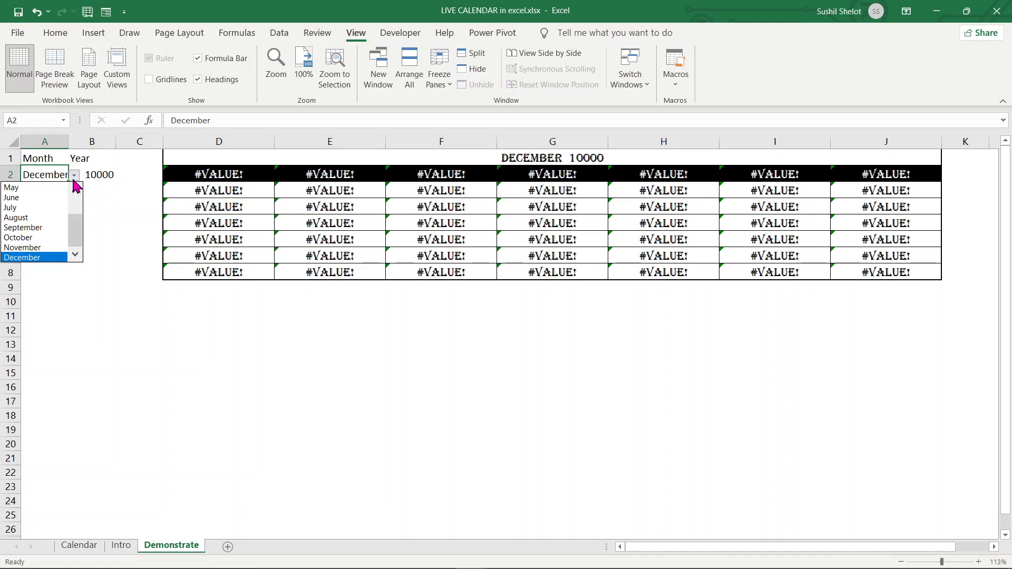
left_click_drag(75, 237, 74, 200)
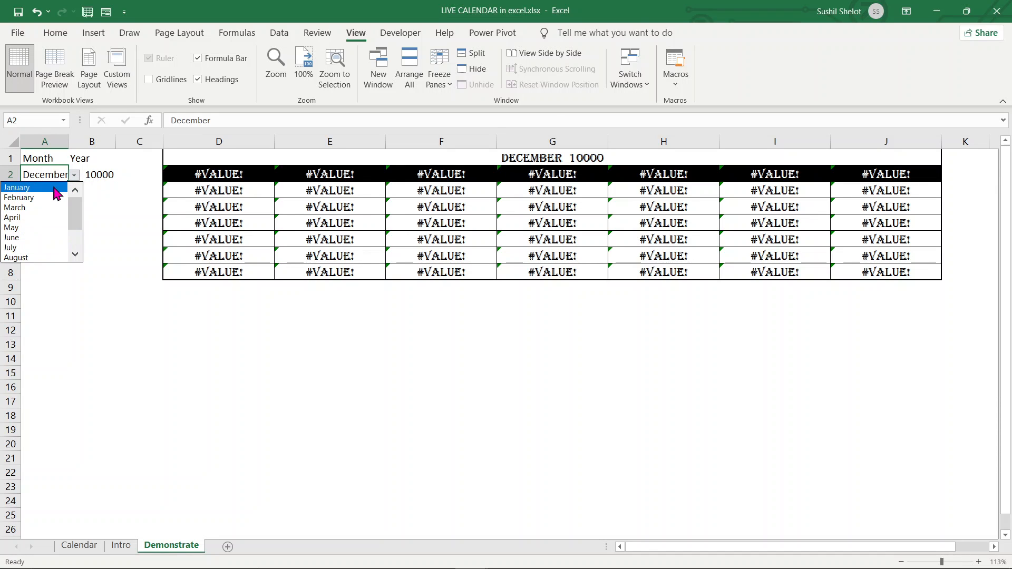
left_click(56, 188)
left_click(55, 191)
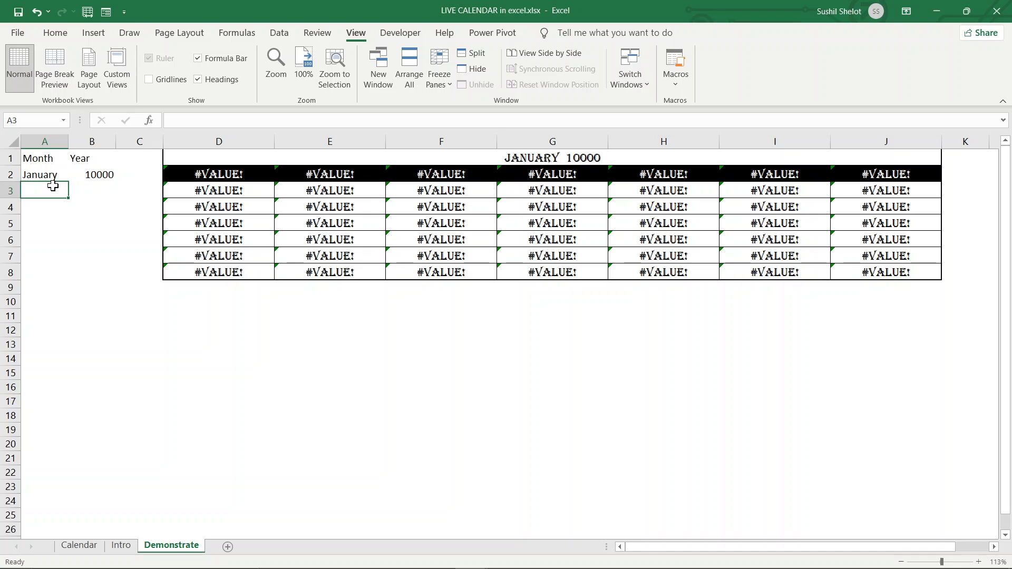
left_click(362, 341)
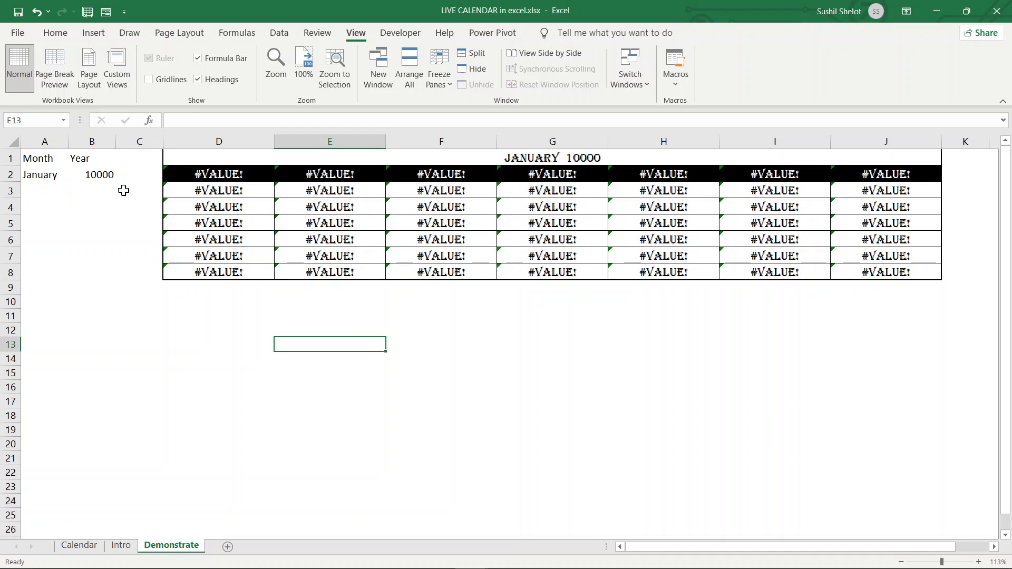
- Set the year in cell B2 to 2022
left_click(112, 173)
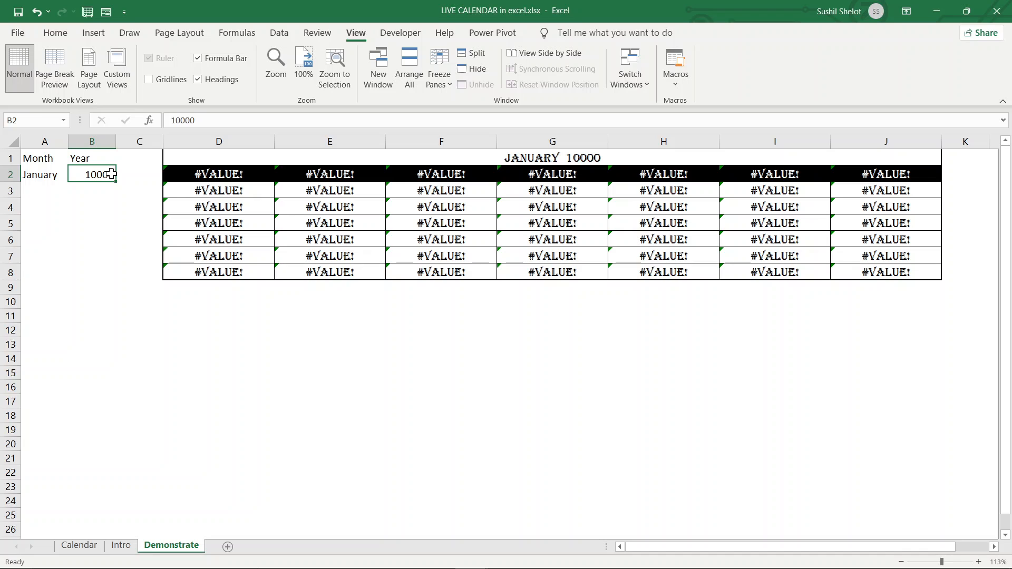
key("BackSpace")
type("202")
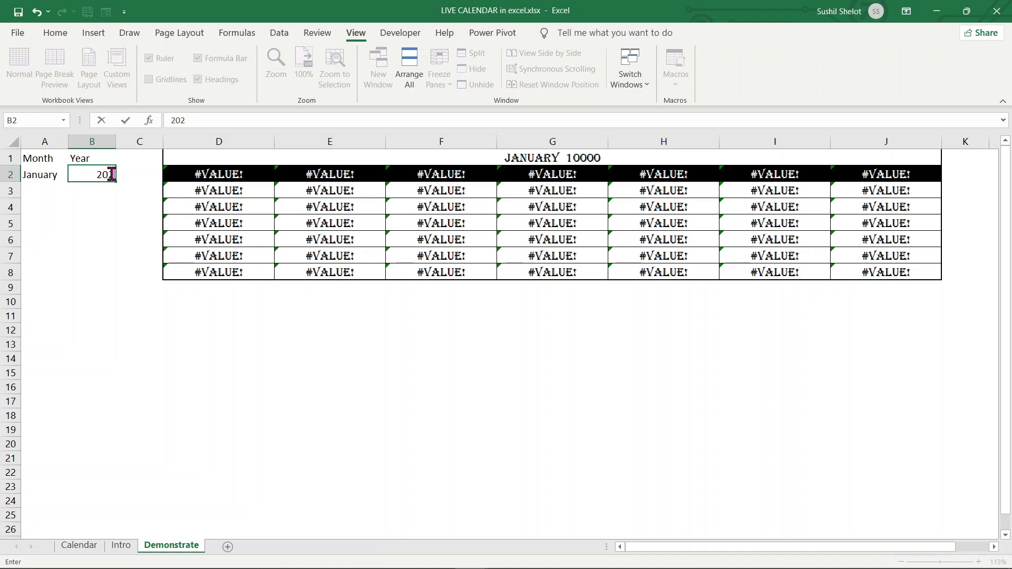
type("2")
key("Return")
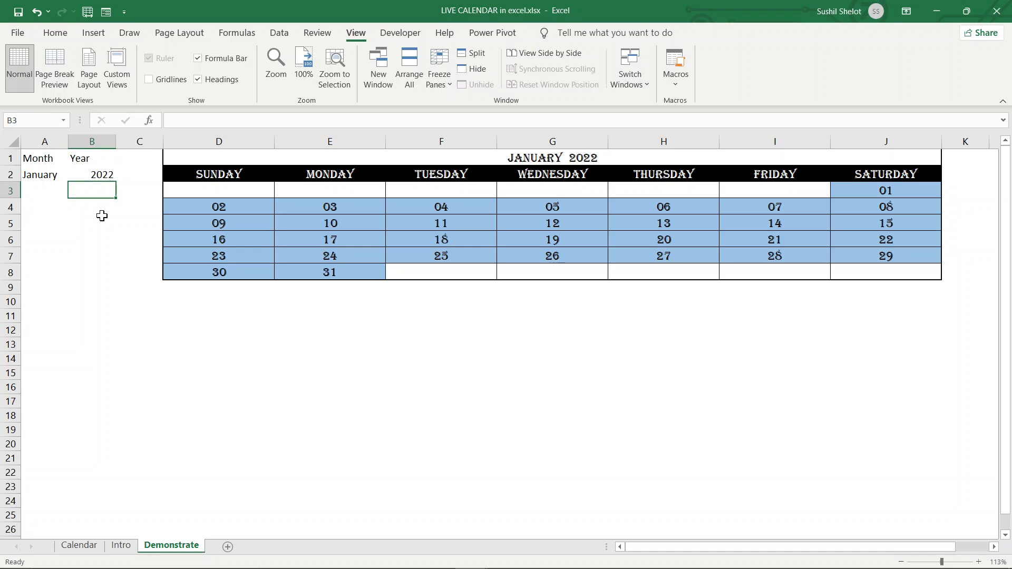
- Check the January 2022 calendar by selecting the 18 January cell and the Sunday dates in D4:D8
left_click(412, 239)
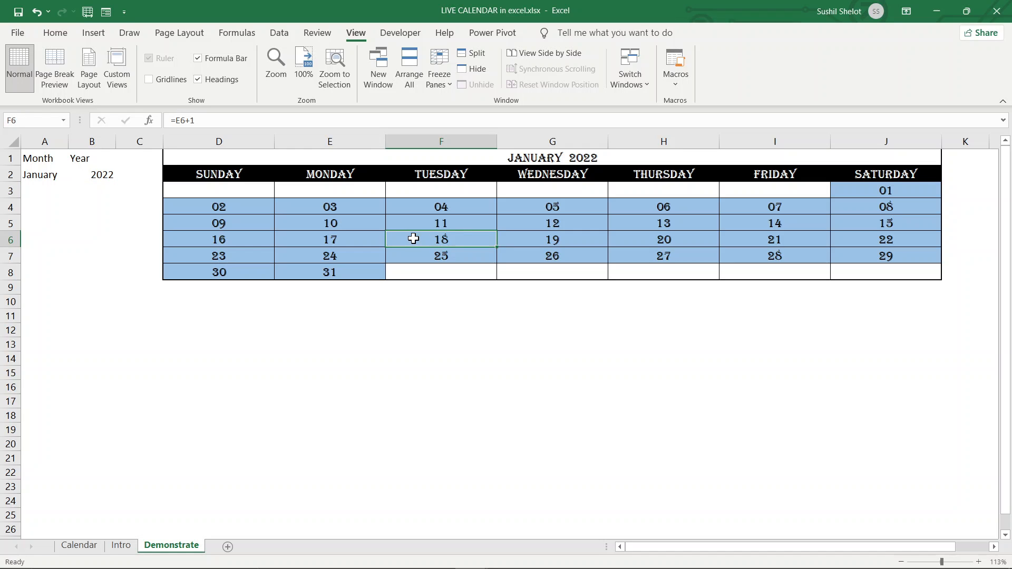
left_click(615, 373)
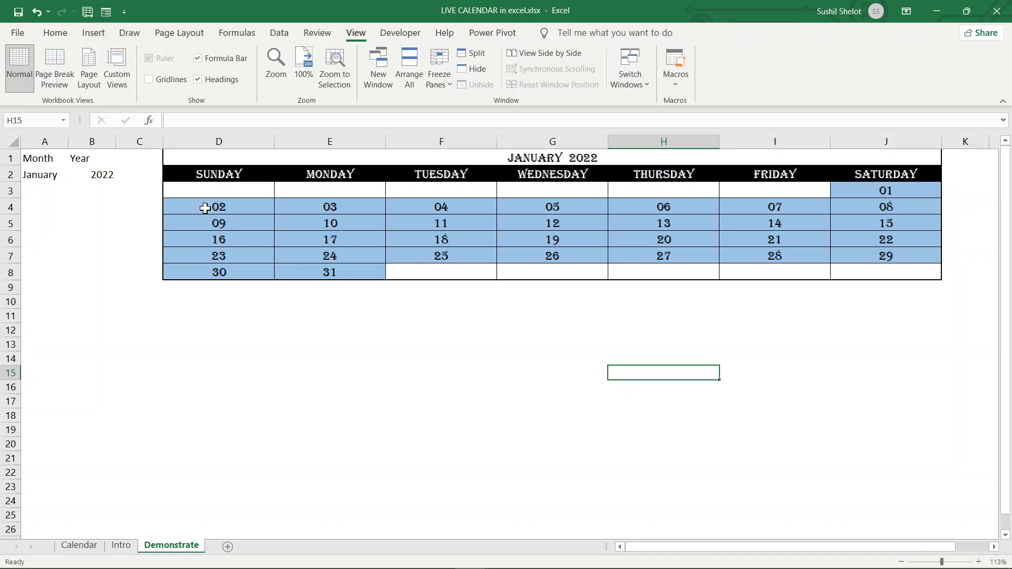
left_click_drag(209, 206, 214, 262)
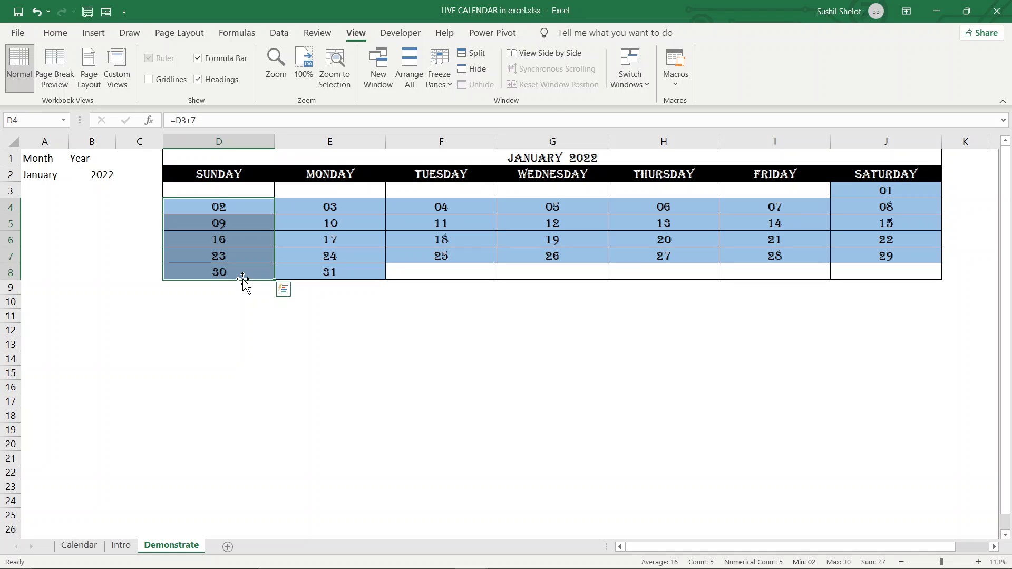
left_click(482, 313)
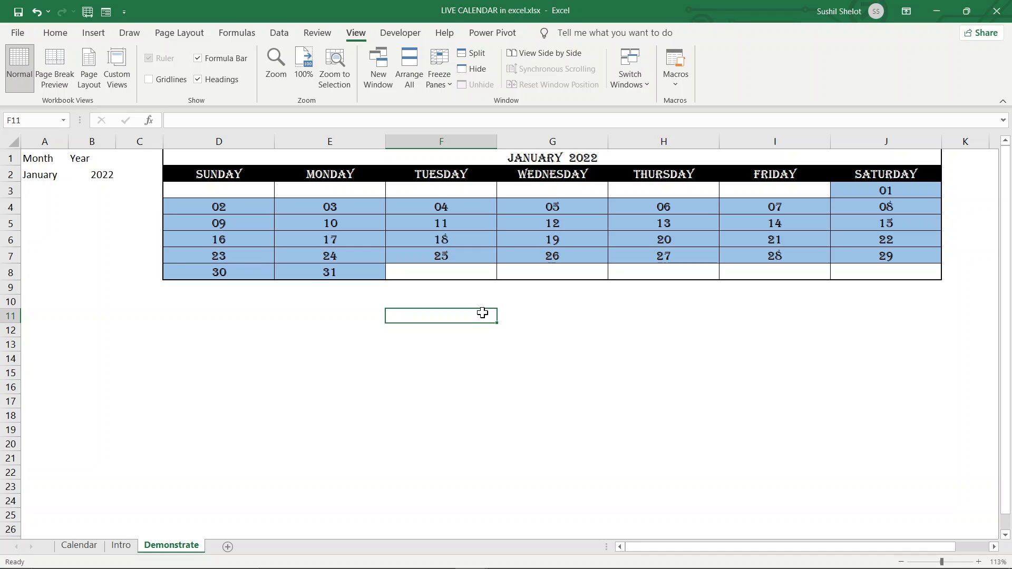